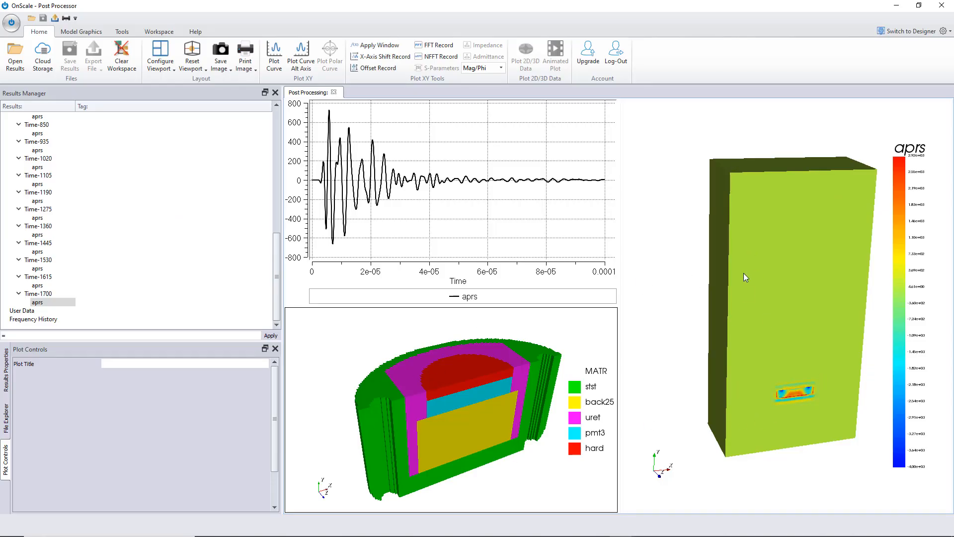
# - Inspect the transducer results by rotating the 3D views and opening the results properties
pyautogui.moveTo(798, 386); pyautogui.dragTo(816, 395)
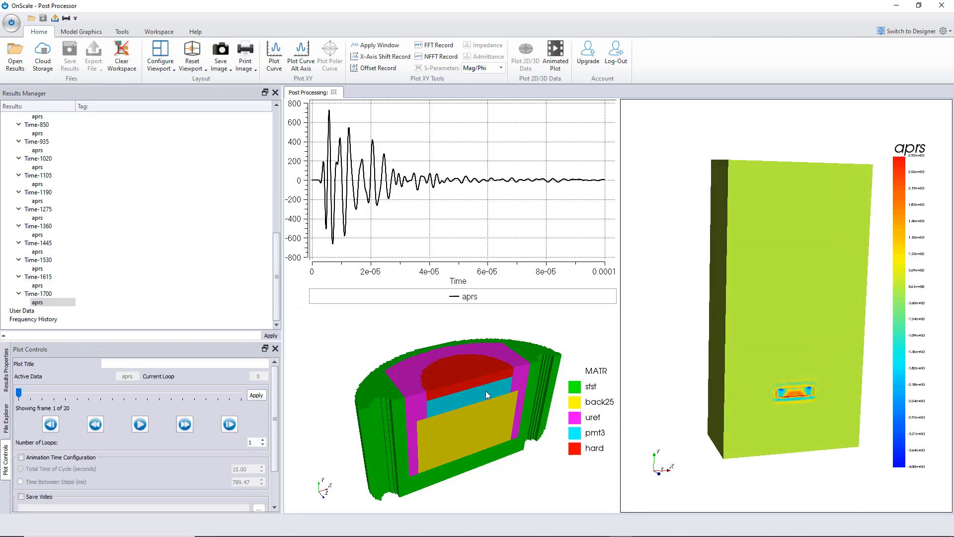
pyautogui.moveTo(507, 383)
pyautogui.mouseDown()
pyautogui.moveTo(515, 372)
pyautogui.moveTo(504, 378)
pyautogui.mouseUp()
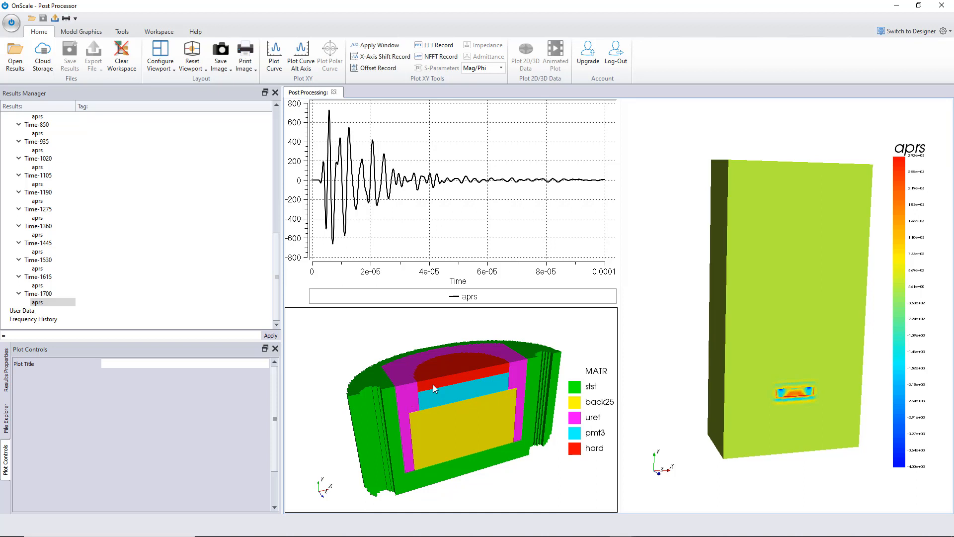
pyautogui.moveTo(461, 386); pyautogui.dragTo(462, 387)
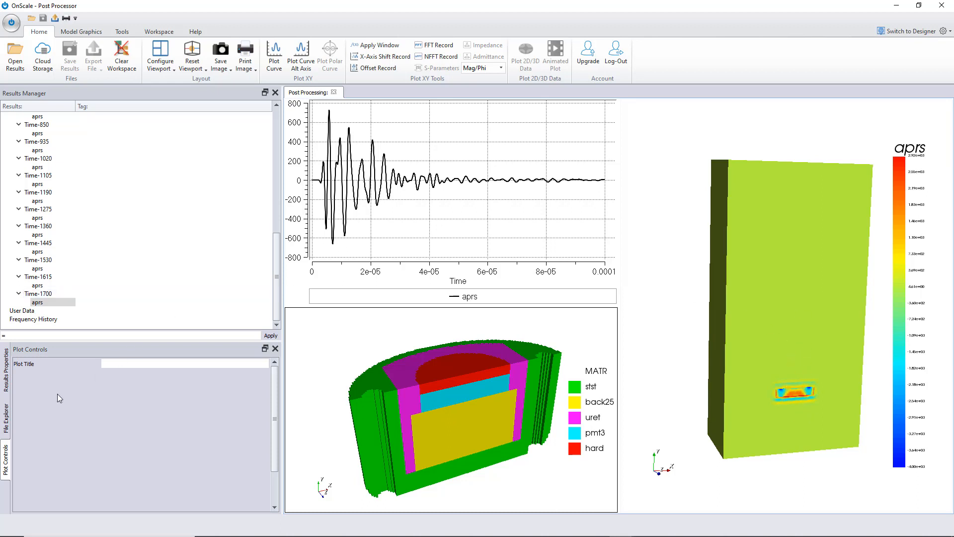
pyautogui.click(6, 418)
pyautogui.click(6, 370)
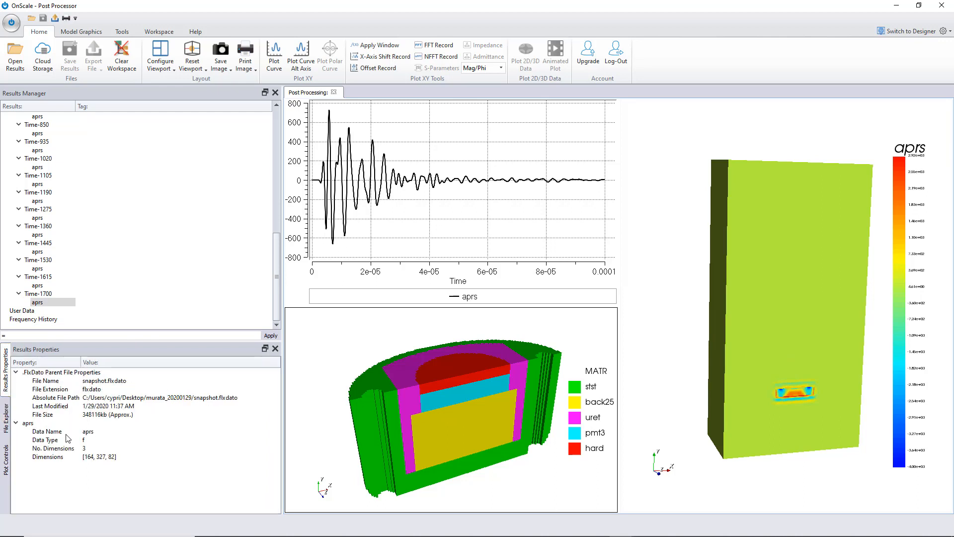
# - Play and pause the aprs pressure animation and rotate the pressure view to examine the wave
pyautogui.click(7, 460)
pyautogui.click(140, 449)
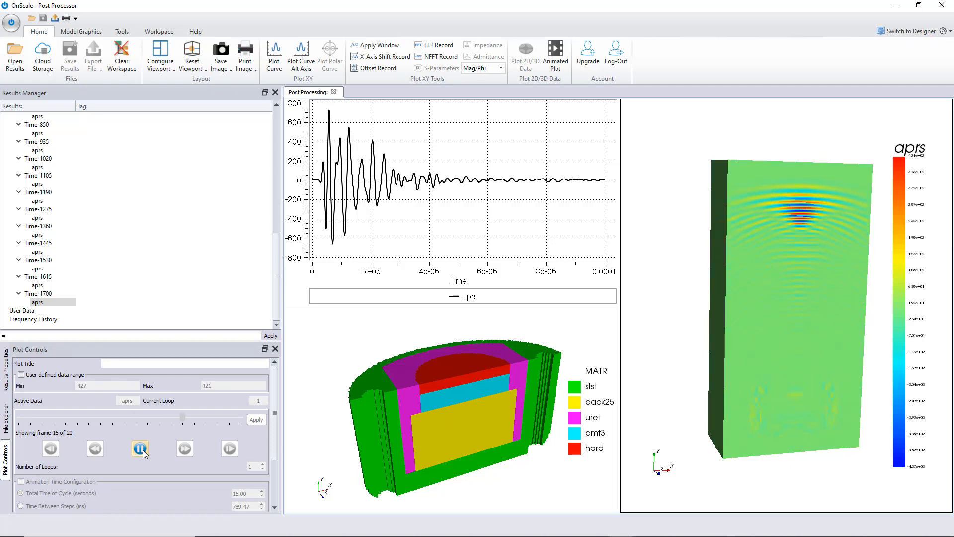
pyautogui.click(140, 449)
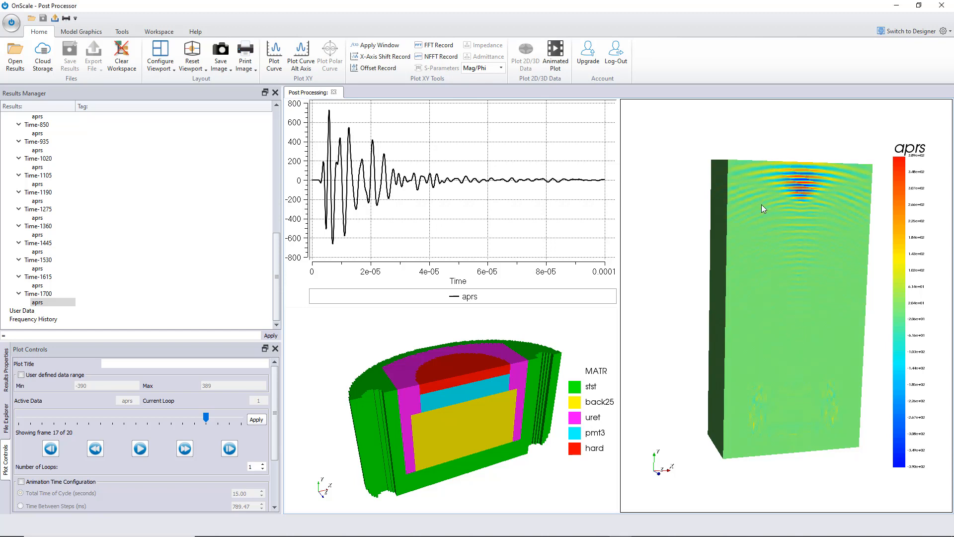
pyautogui.moveTo(761, 205); pyautogui.dragTo(780, 158)
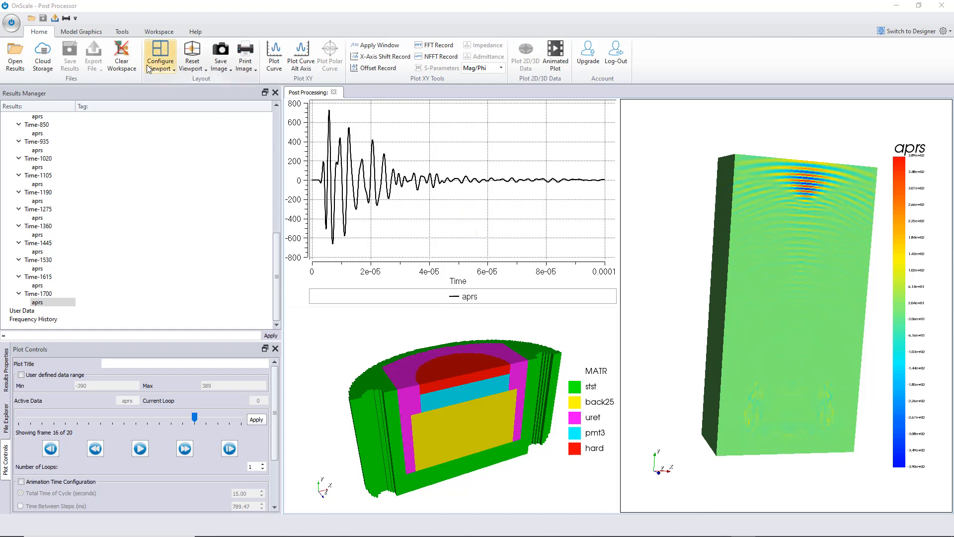
# - Clear the post-processing workspace, unloading all plots and files
pyautogui.click(121, 56)
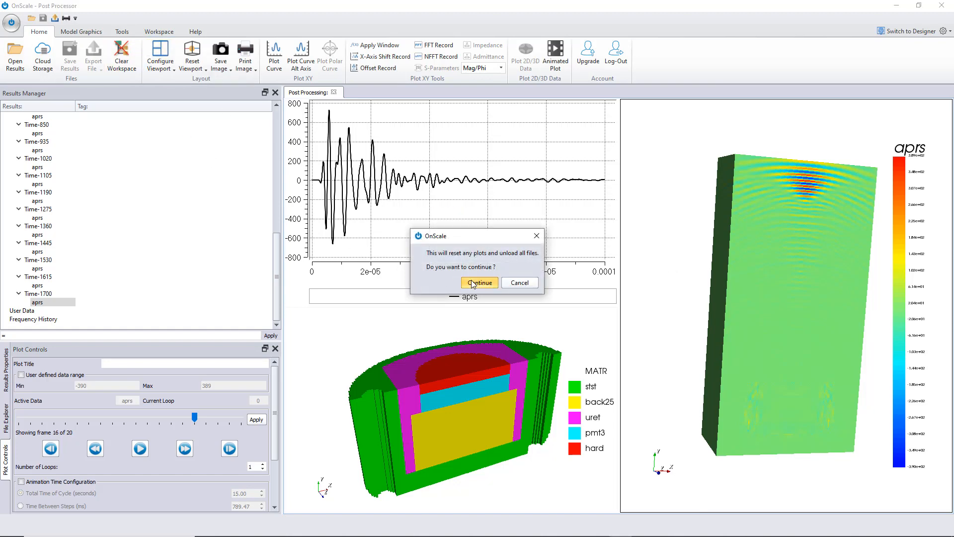
pyautogui.click(472, 282)
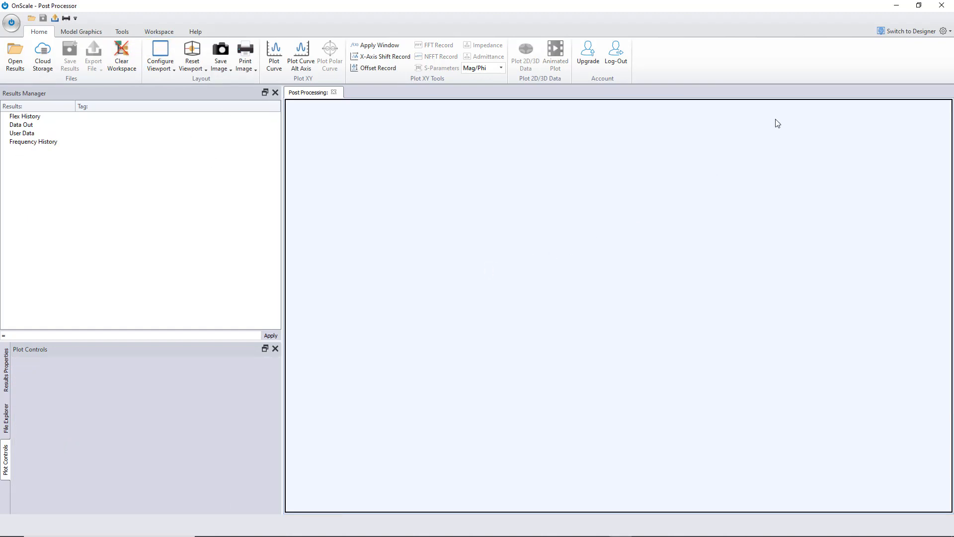
# - Switch to the Designer and close the open 3D_test2 project
pyautogui.click(921, 31)
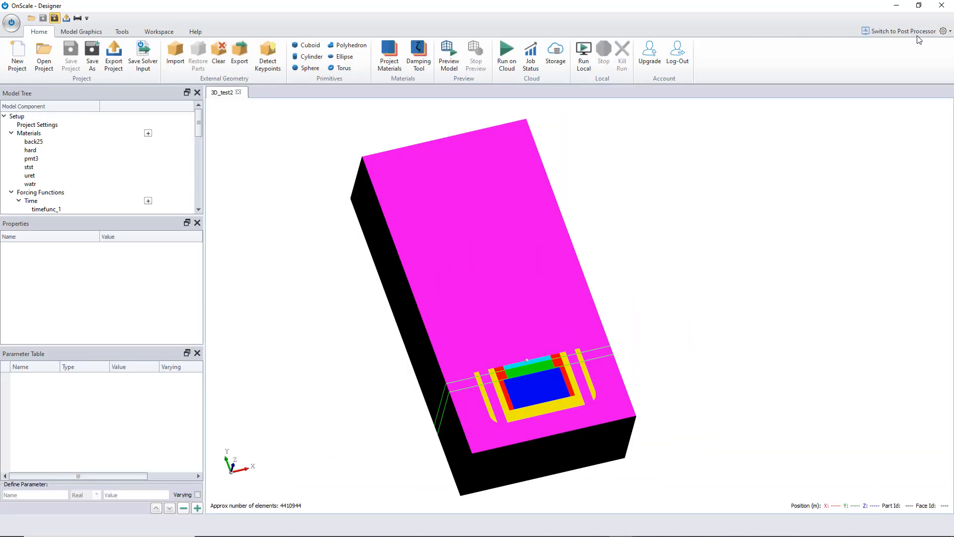
pyautogui.click(239, 92)
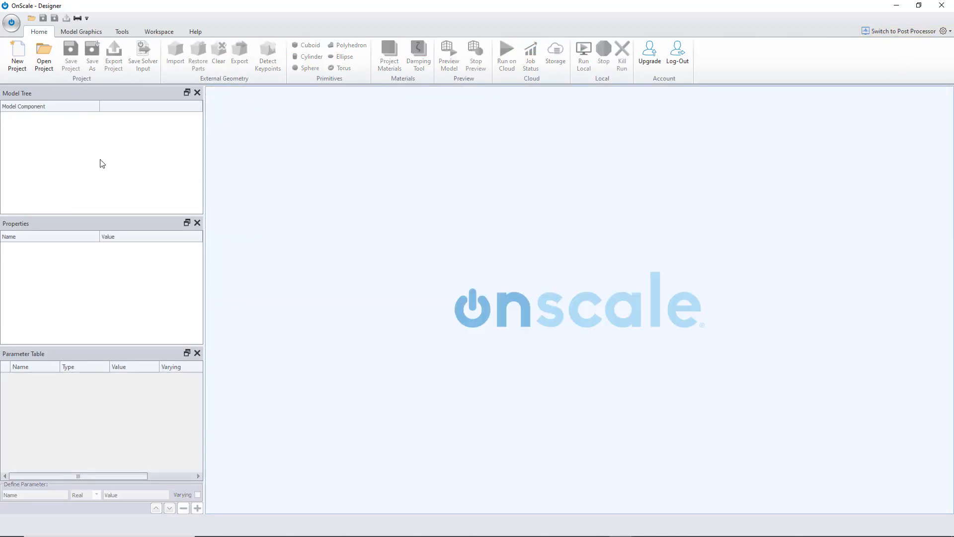
# - Start a new project with Mechanical Dynamic analysis and advanced units using mm for distance
pyautogui.click(17, 55)
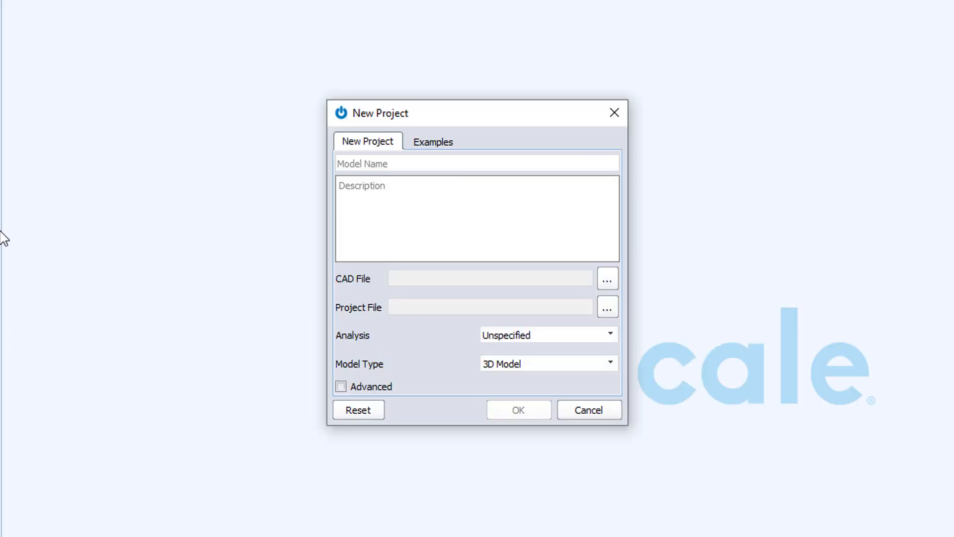
pyautogui.click(604, 337)
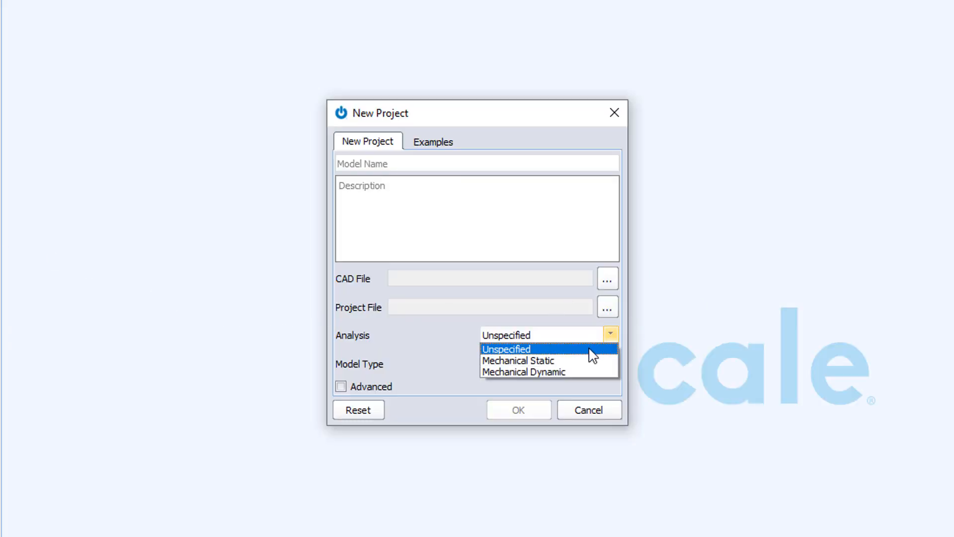
pyautogui.click(572, 372)
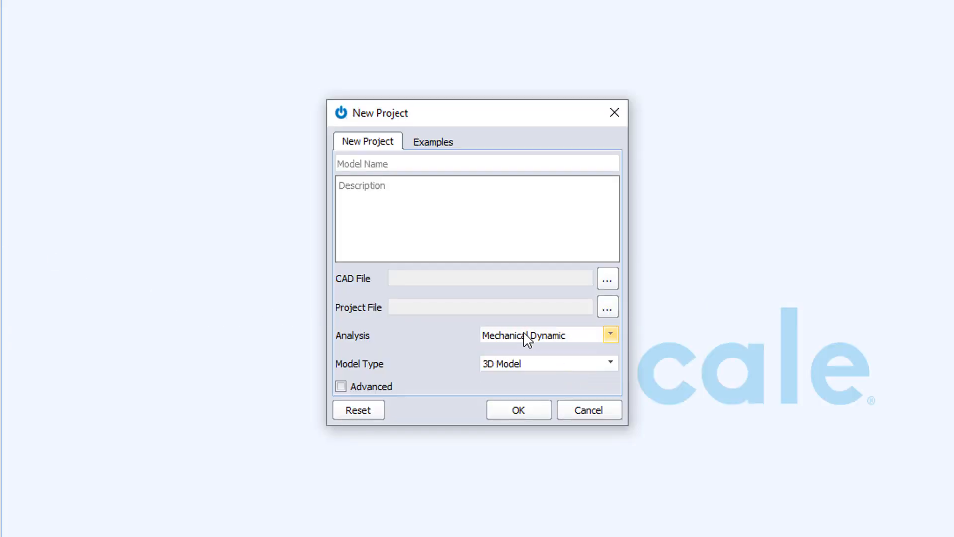
pyautogui.click(341, 387)
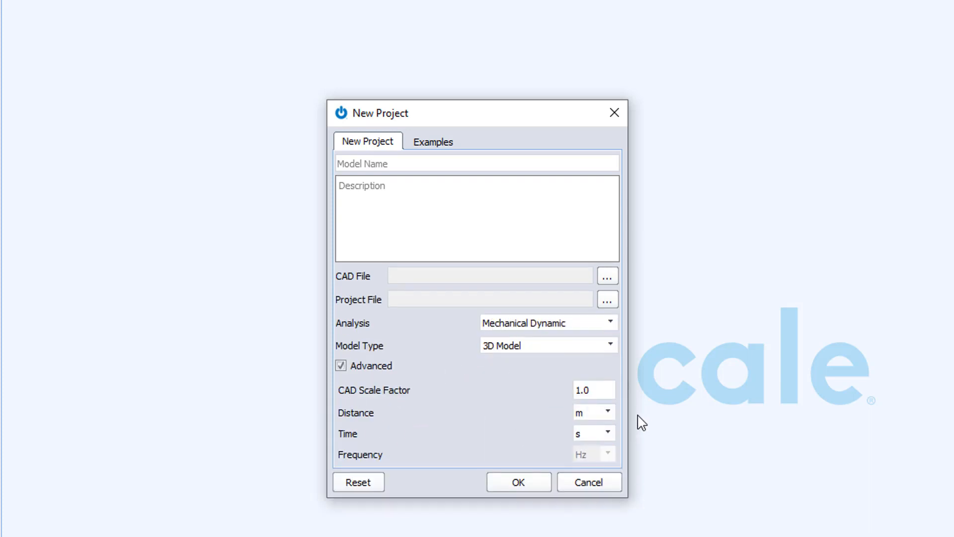
pyautogui.click(609, 415)
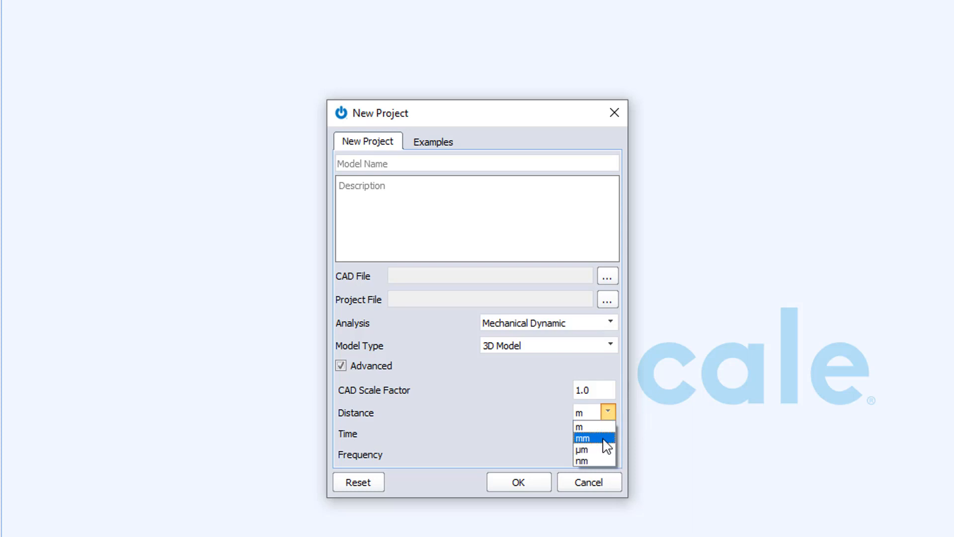
pyautogui.click(606, 439)
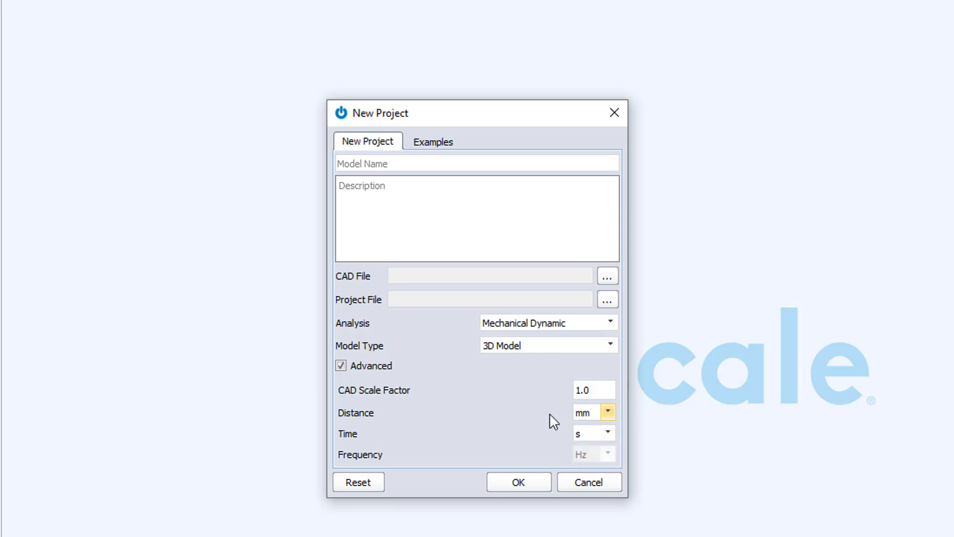
# - Name the new project 3D Transducer Example and create it
pyautogui.click(407, 162)
pyautogui.write('3D')
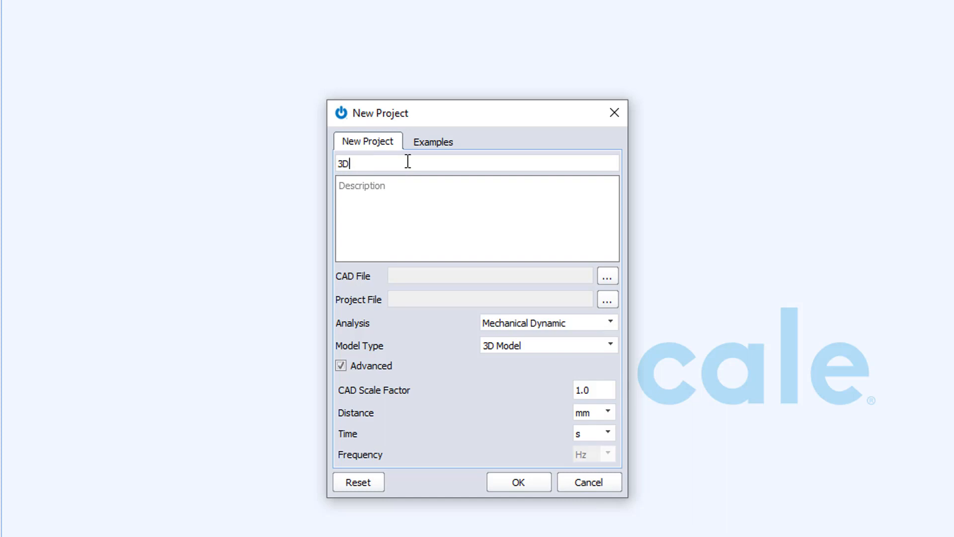
pyautogui.write(' Transducer Example')
pyautogui.click(527, 484)
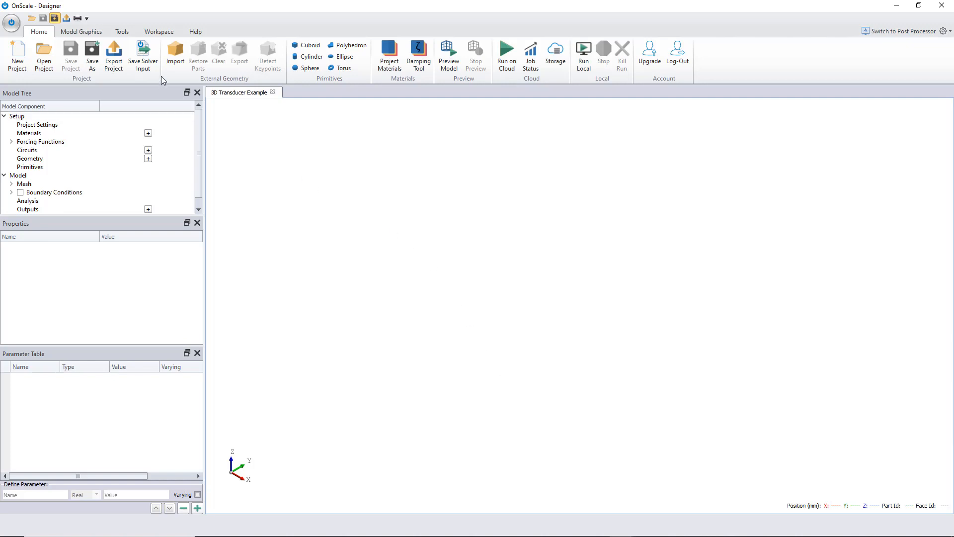
# - Import the CAD_half_transducer_fluid_body STEP geometry at scaling factor 1.0 and expand its parts in the model tree
pyautogui.click(178, 60)
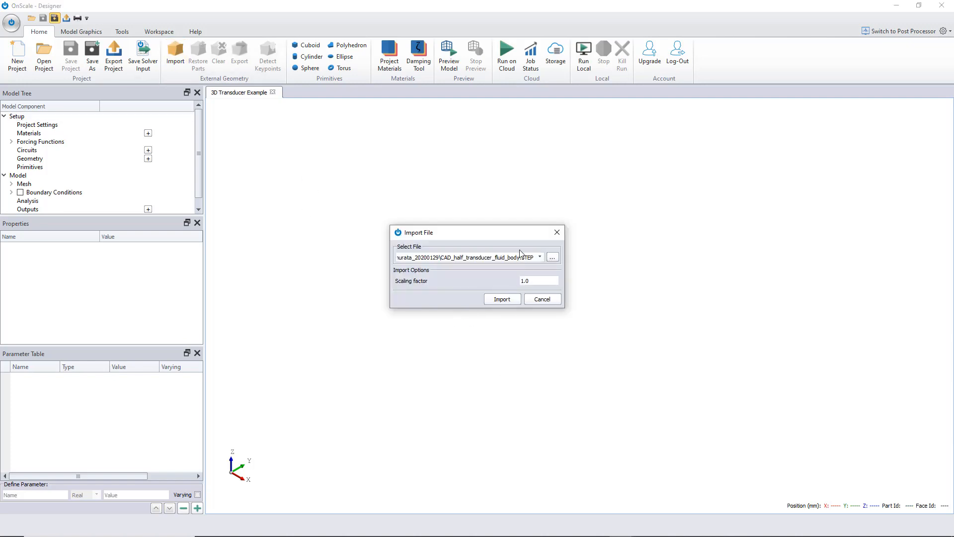
pyautogui.click(512, 300)
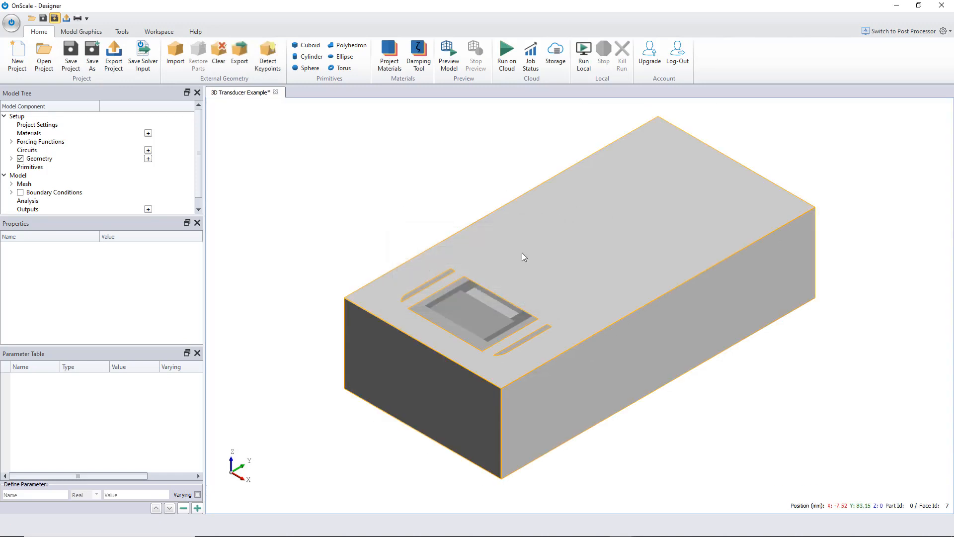
pyautogui.click(11, 158)
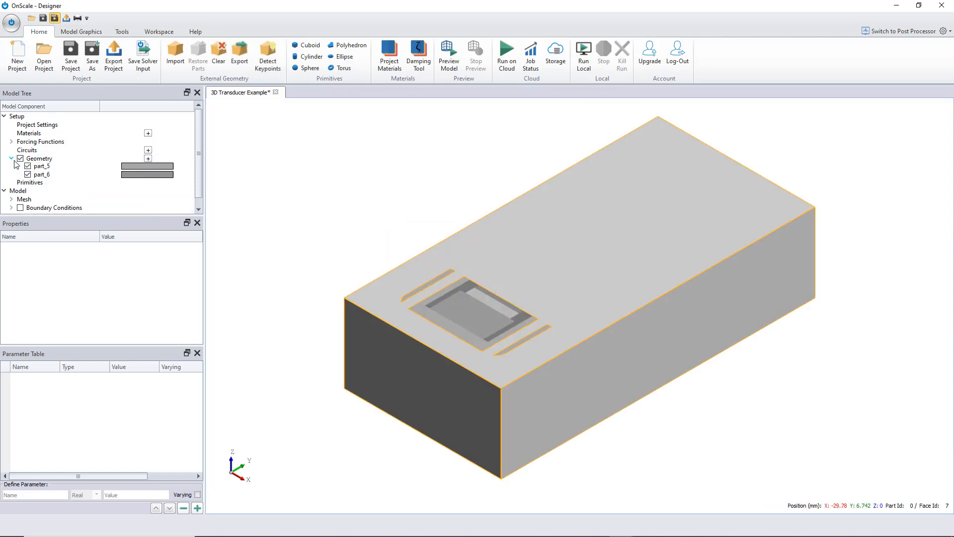
pyautogui.scroll(-1, 37, 174)
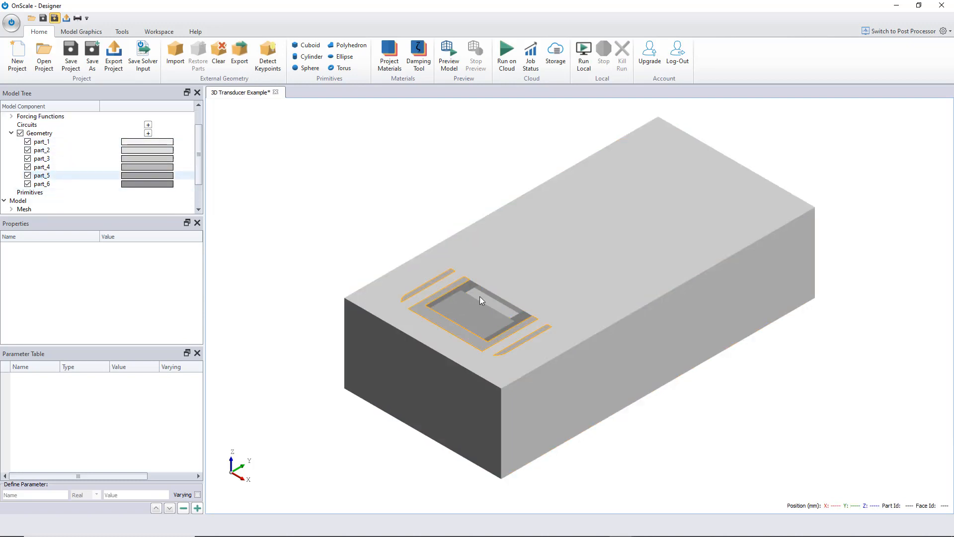
pyautogui.scroll(2, 484, 320)
pyautogui.scroll(-2, 488, 321)
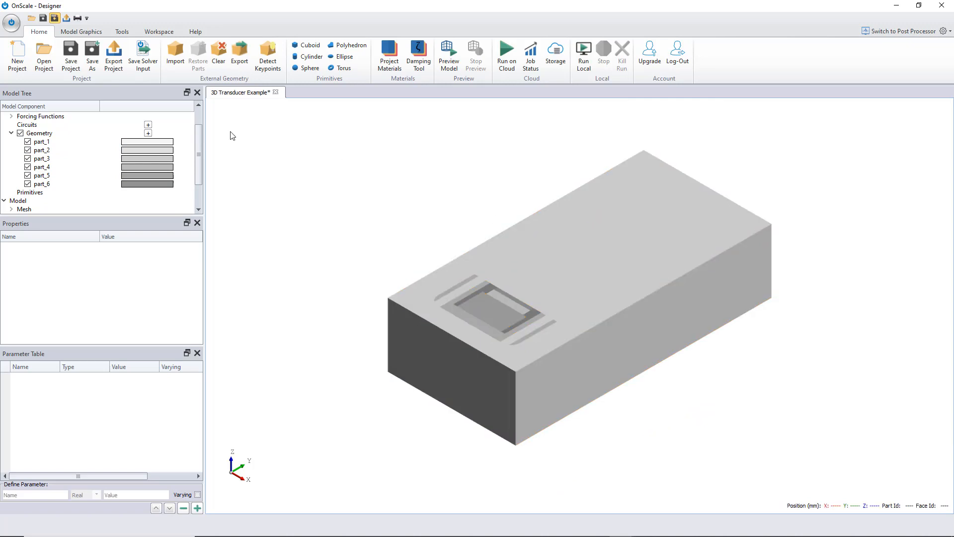
pyautogui.scroll(1, 98, 154)
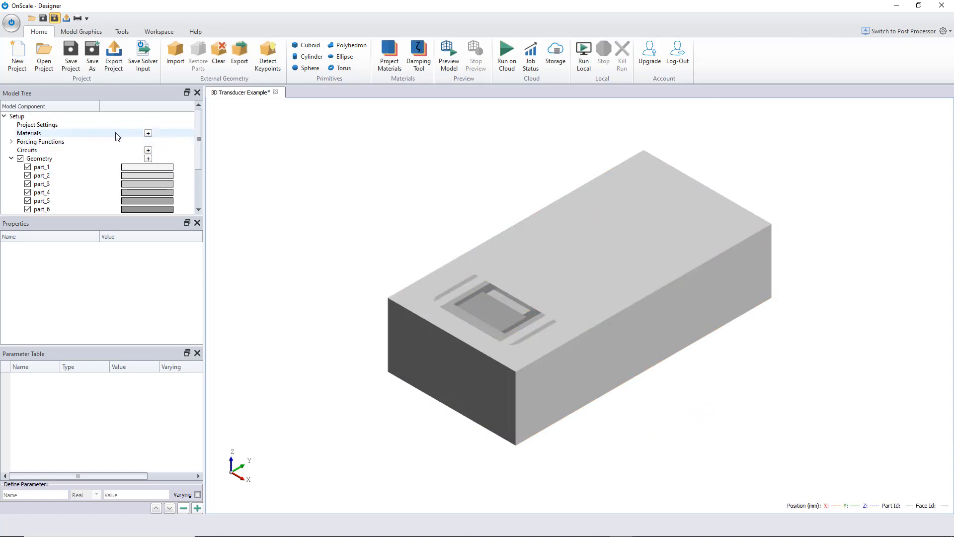
# - In project settings, enable frequency of interest at 500000 Hz and paste the same value as damping frequency
pyautogui.click(35, 124)
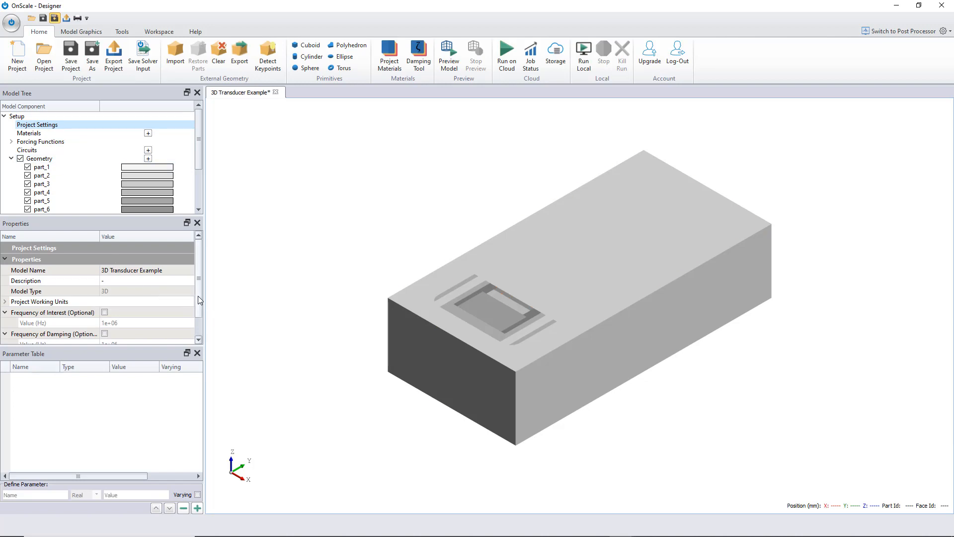
pyautogui.moveTo(198, 297); pyautogui.dragTo(201, 336)
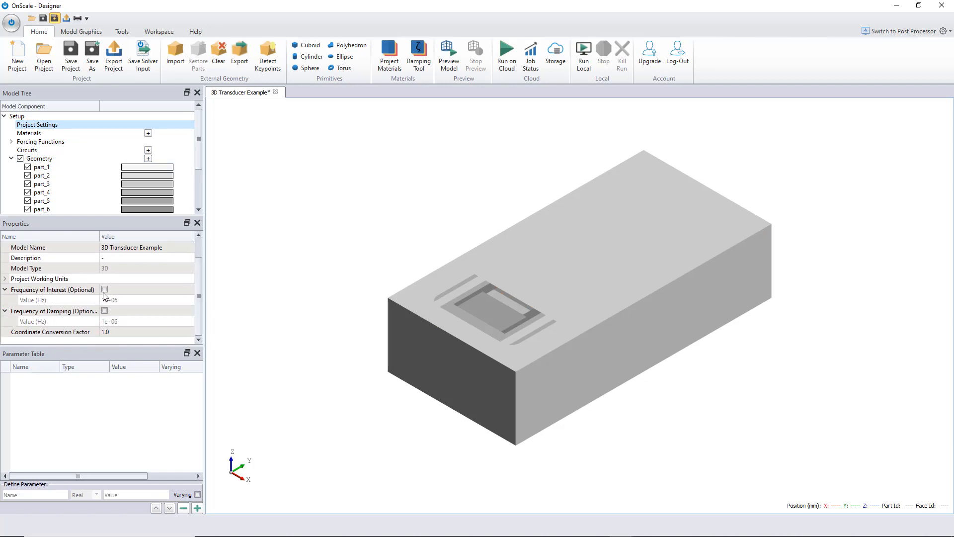
pyautogui.click(104, 311)
pyautogui.click(136, 300)
pyautogui.write('500000')
pyautogui.click(127, 299)
pyautogui.hotkey('ctrl', 'c')
pyautogui.click(134, 321)
pyautogui.hotkey('ctrl', 'v')
pyautogui.press('Return')
pyautogui.click(254, 153)
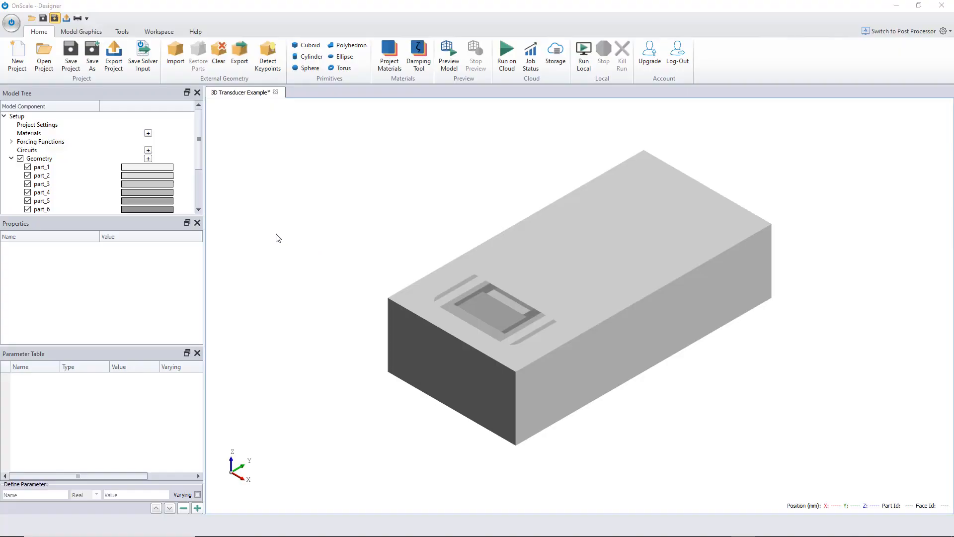
# - Open the project materials database and import the project materials file mymats.jfm
pyautogui.click(148, 133)
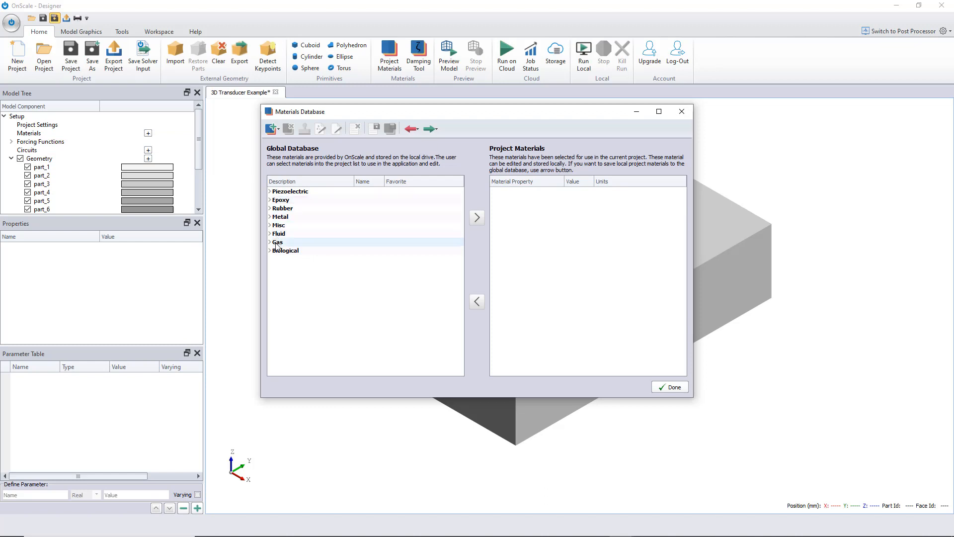
pyautogui.click(269, 250)
pyautogui.click(270, 251)
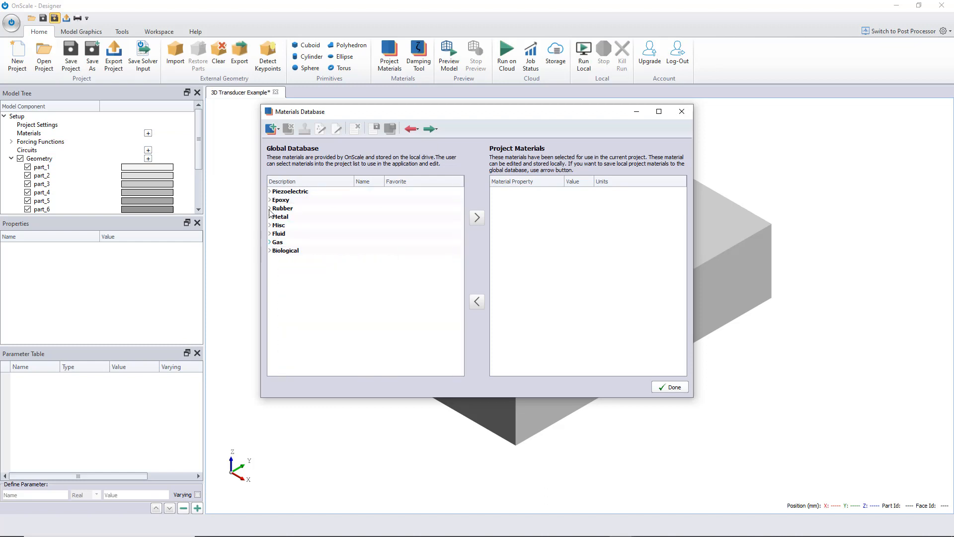
pyautogui.click(412, 130)
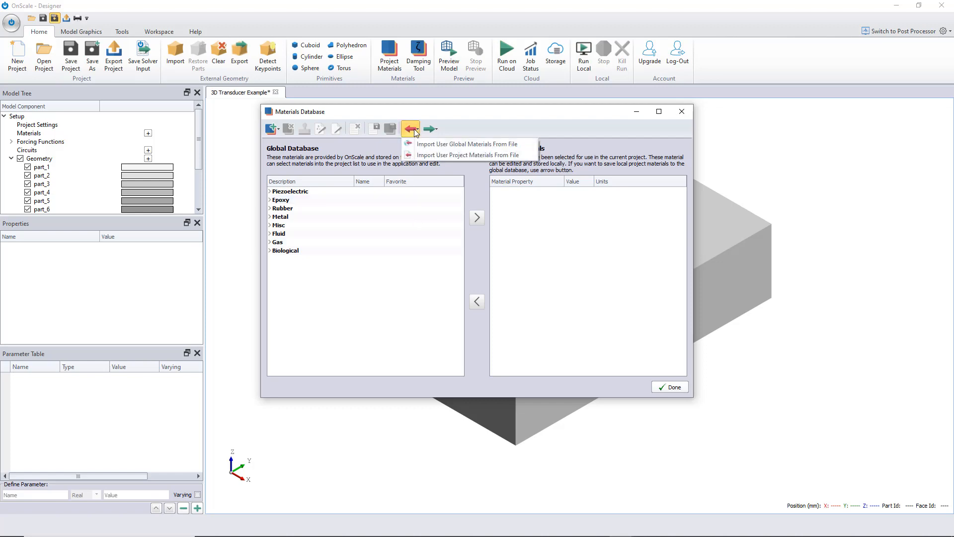
pyautogui.click(440, 152)
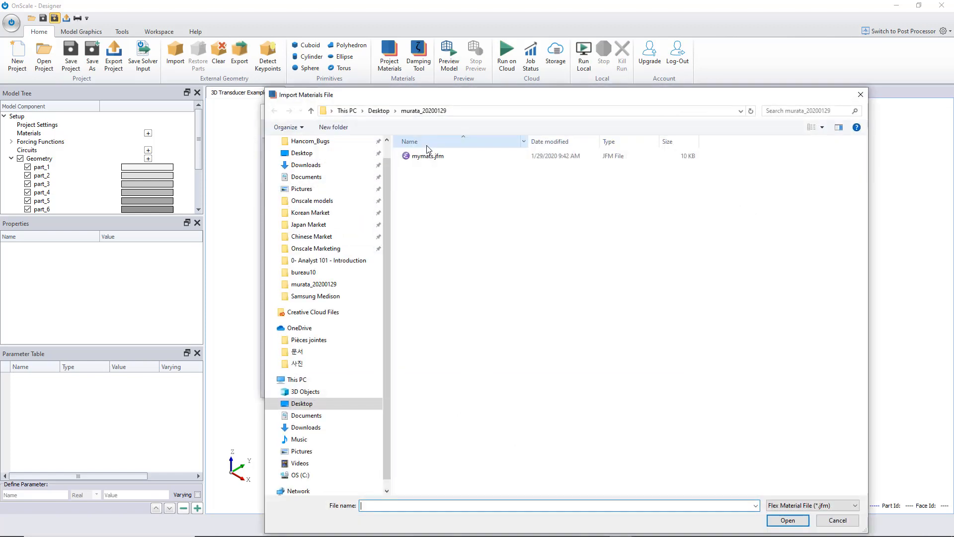
pyautogui.click(434, 156)
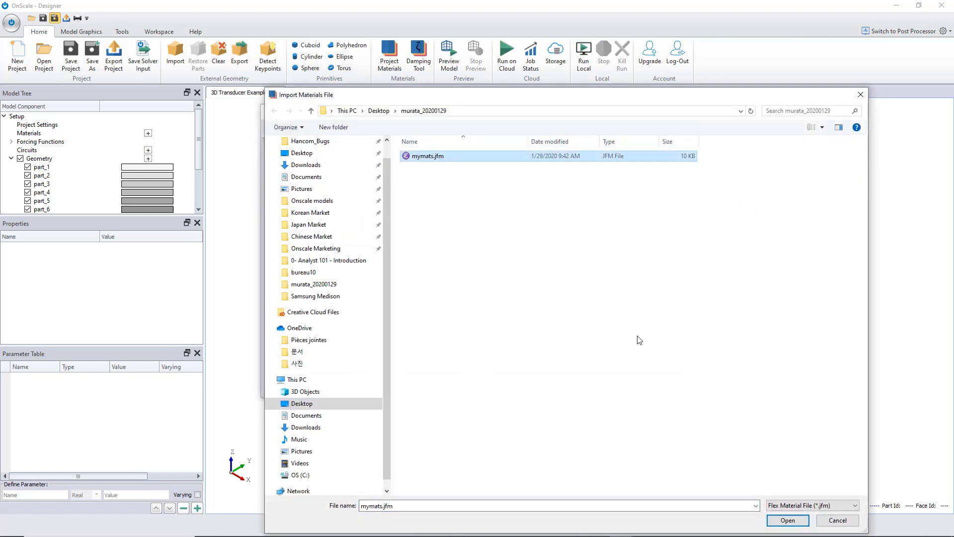
pyautogui.click(788, 520)
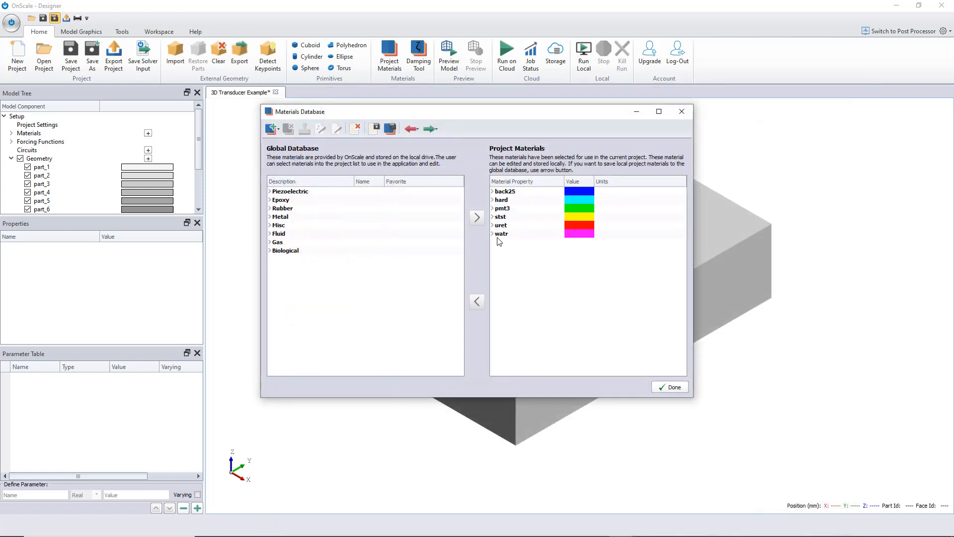
# - Expand each imported project material and the global Piezoelectric category to review their property groups
pyautogui.click(493, 234)
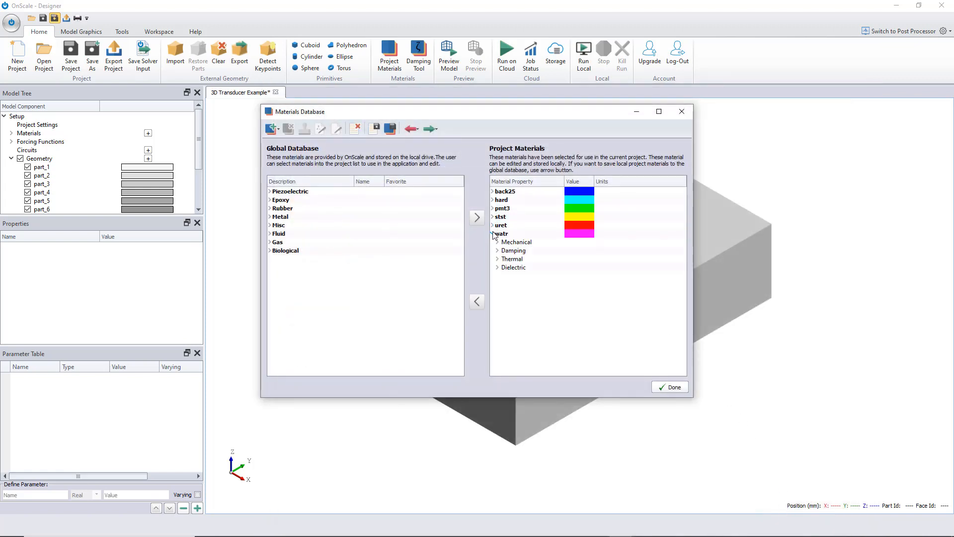
pyautogui.click(493, 234)
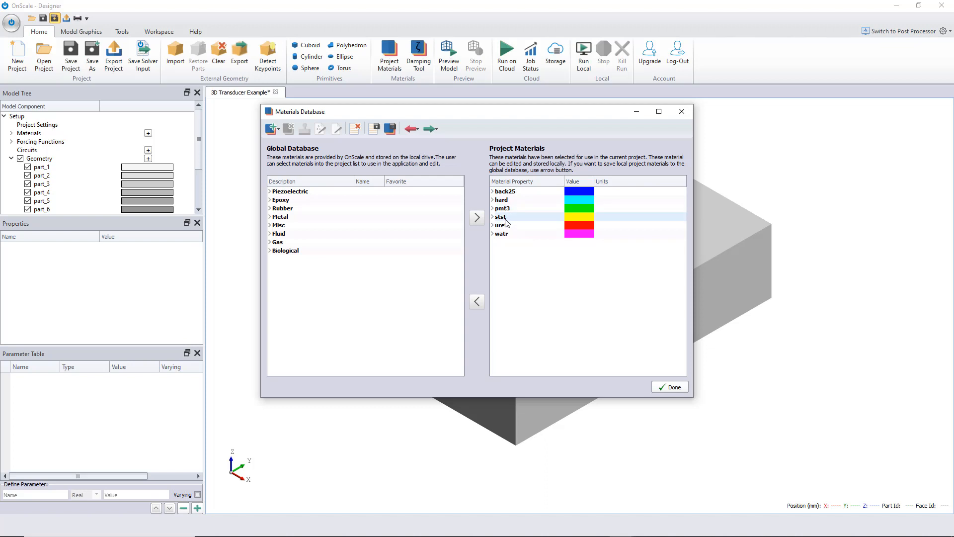
pyautogui.click(493, 192)
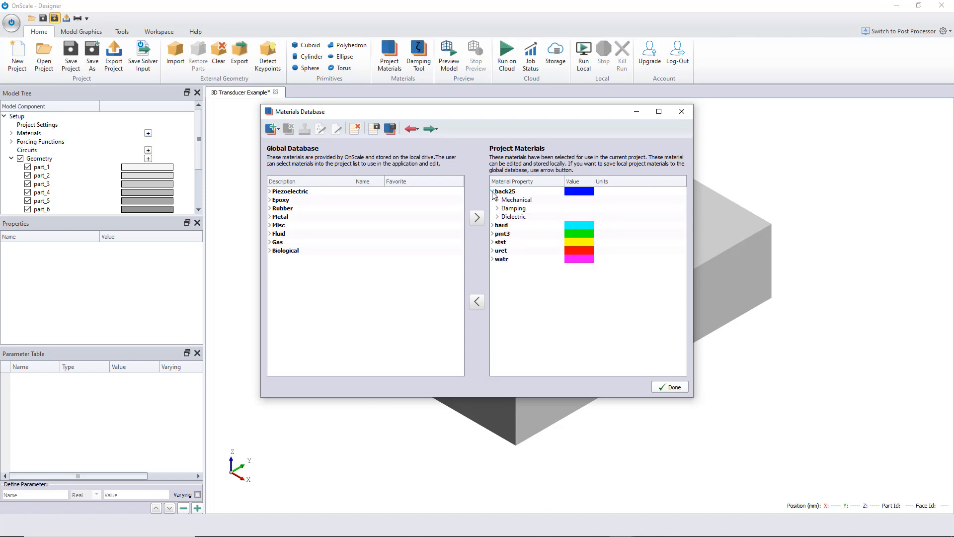
pyautogui.click(493, 225)
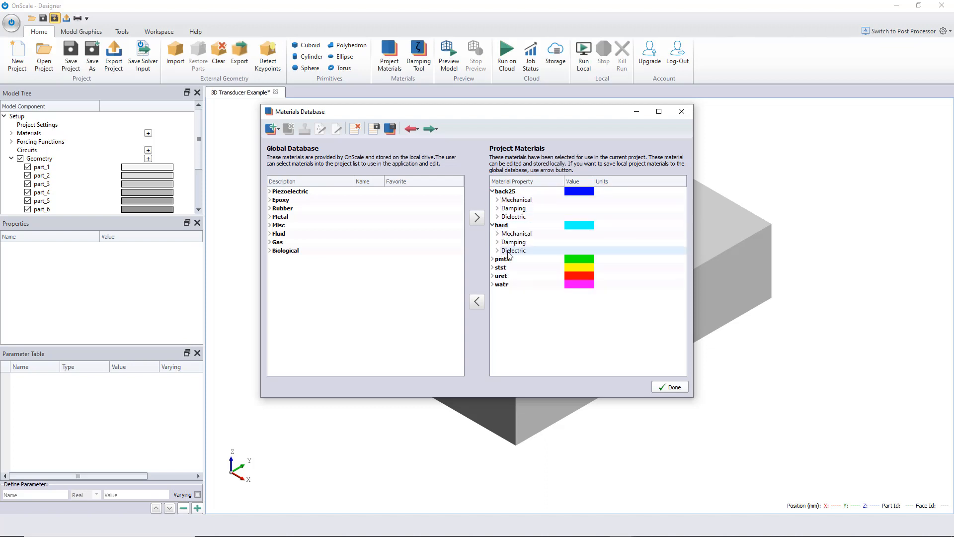
pyautogui.click(493, 259)
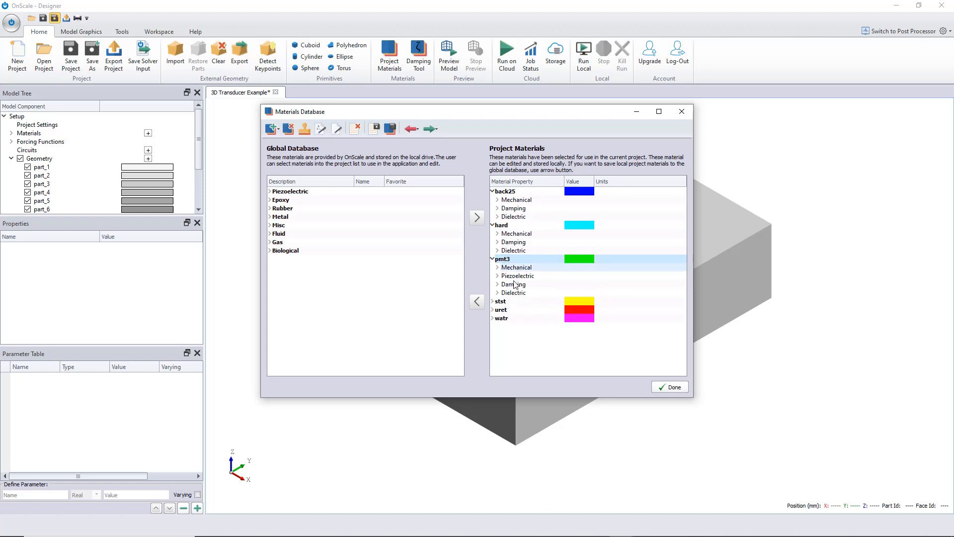
pyautogui.click(492, 301)
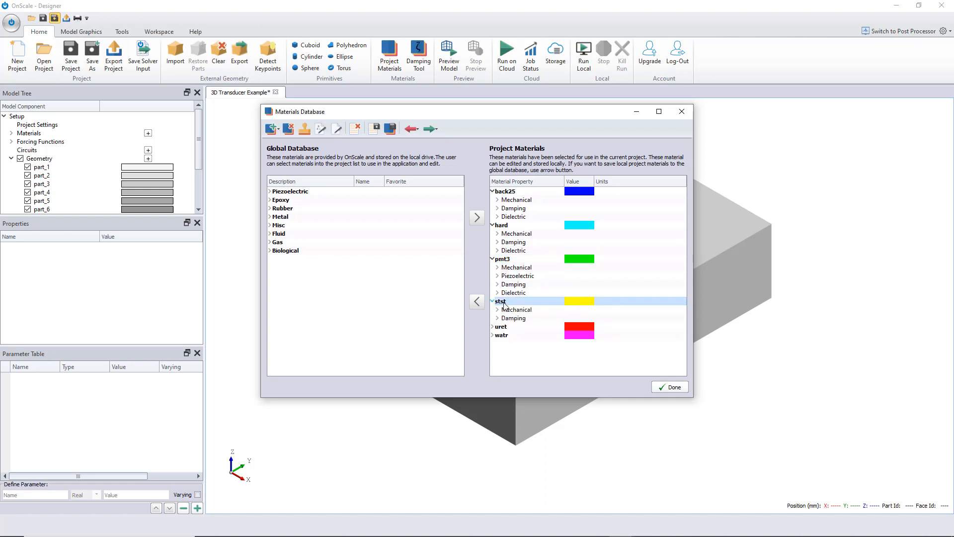
pyautogui.click(492, 327)
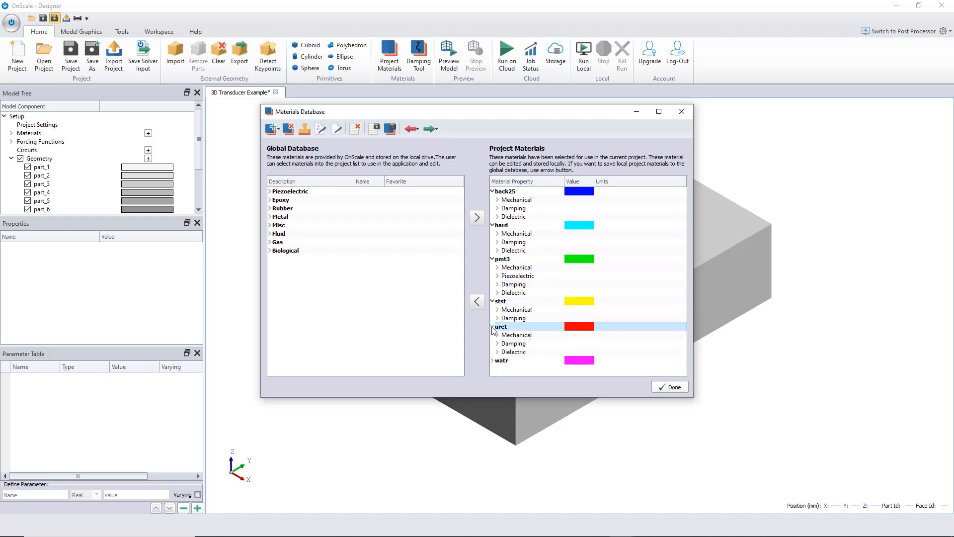
pyautogui.click(493, 360)
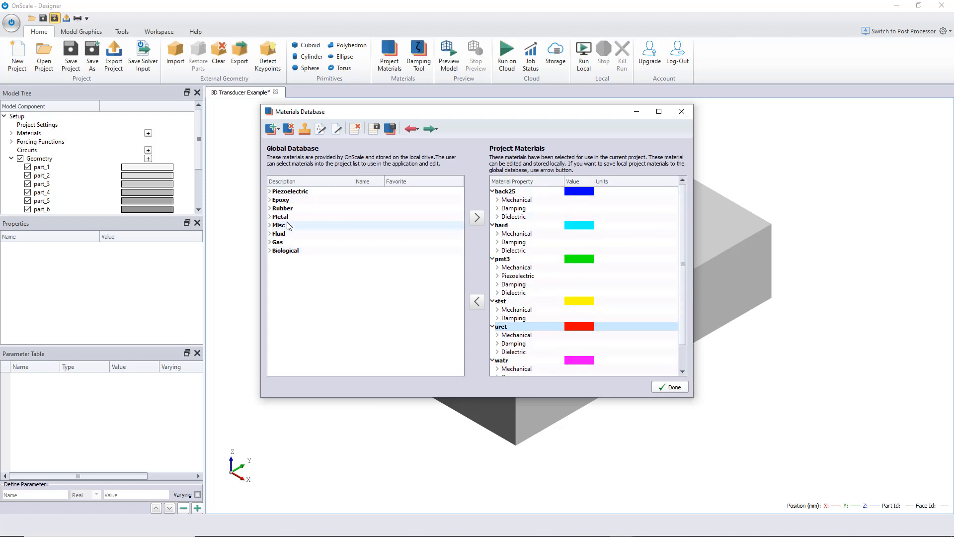
pyautogui.click(270, 193)
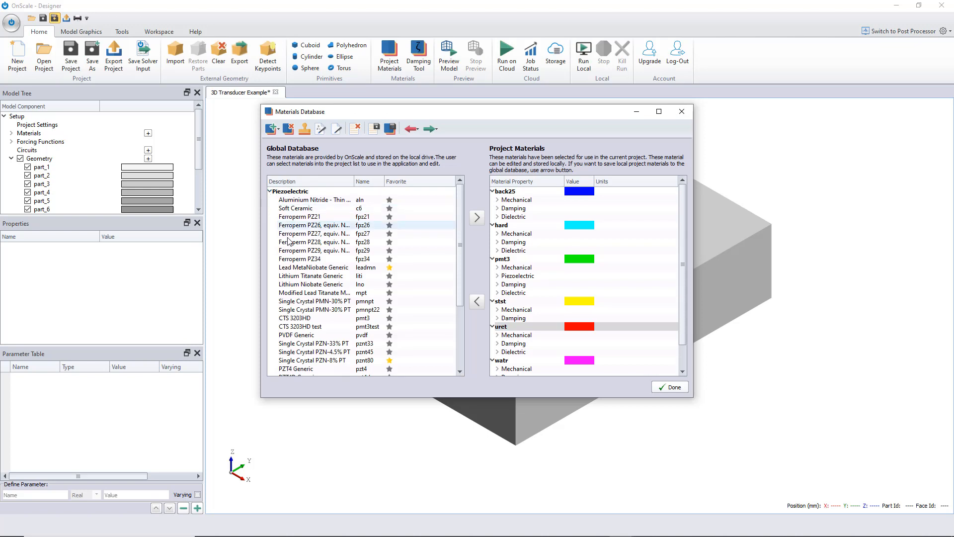
pyautogui.click(269, 191)
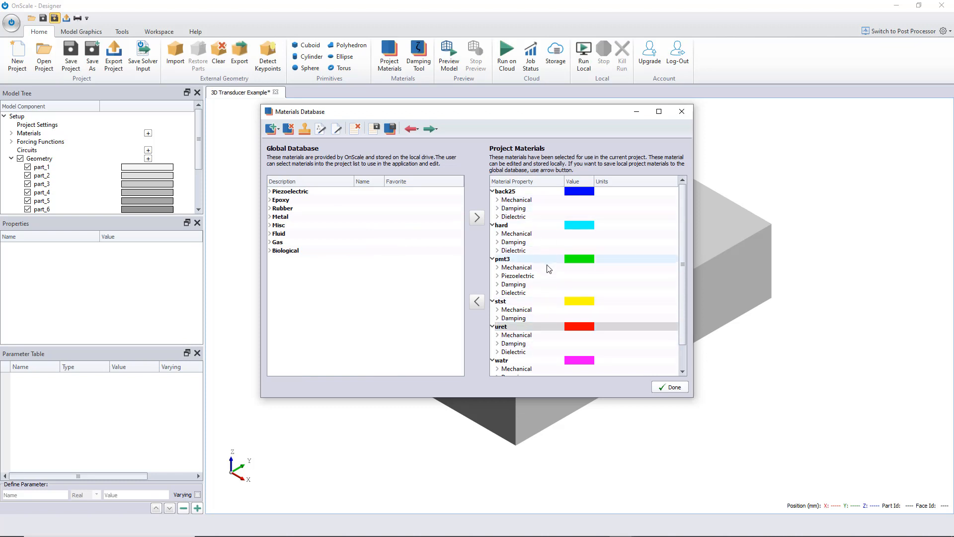
pyautogui.scroll(-1, 549, 269)
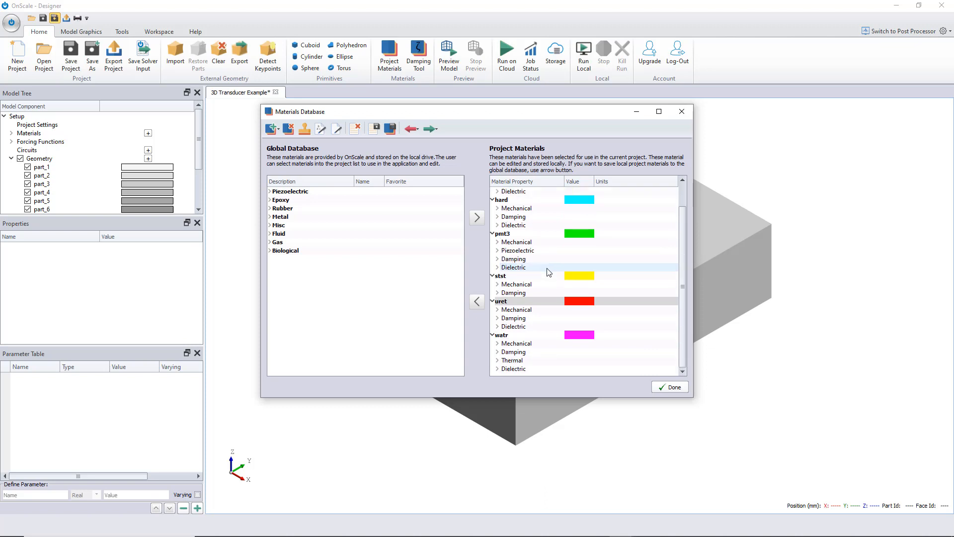
# - Expand pmt3's piezoelectric properties, set its poling direction to Y+, and close the materials database
pyautogui.click(516, 269)
pyautogui.click(508, 252)
pyautogui.click(497, 251)
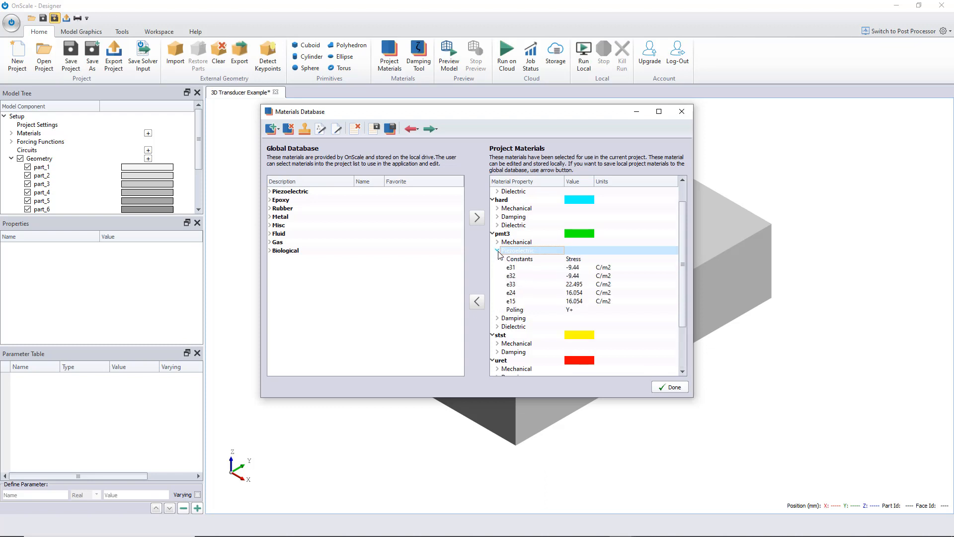
pyautogui.click(579, 311)
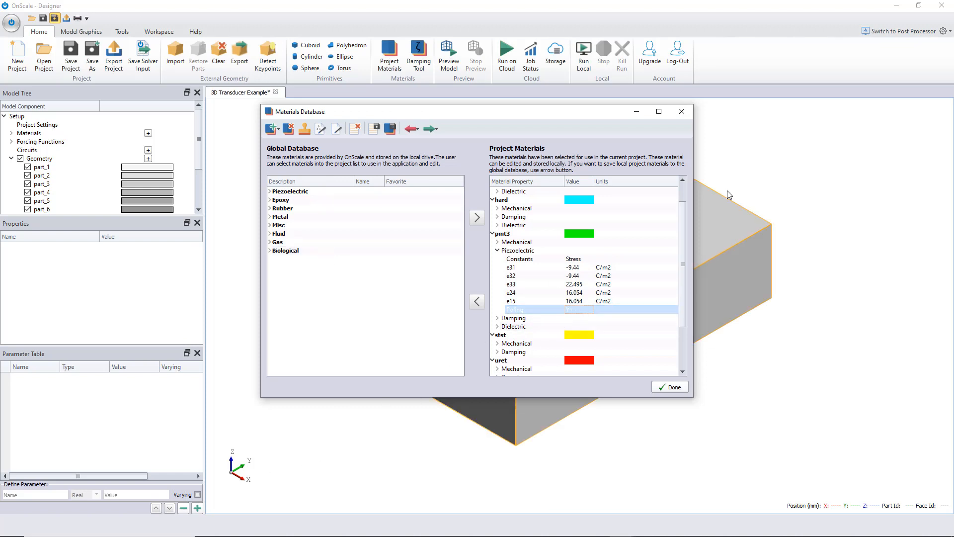
pyautogui.click(579, 311)
pyautogui.click(589, 309)
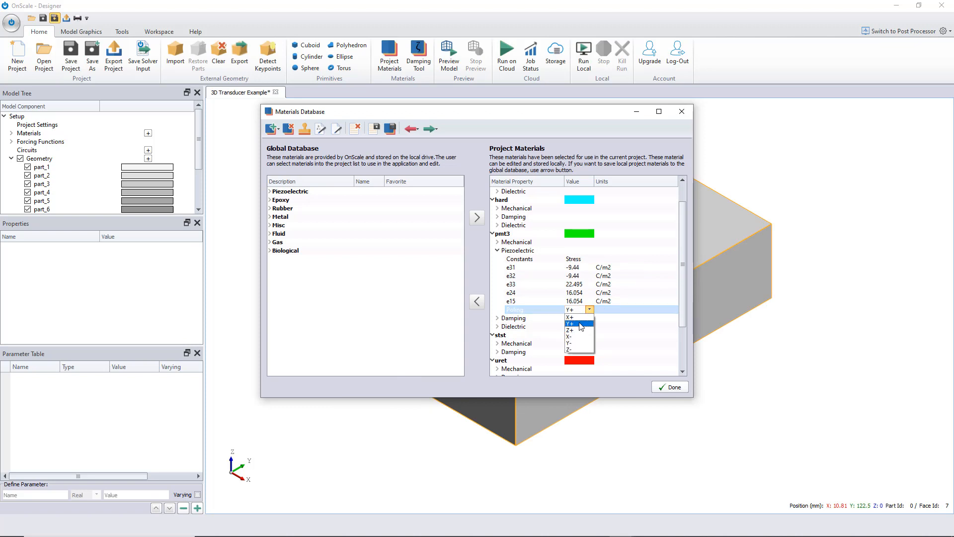
pyautogui.click(580, 323)
pyautogui.click(586, 312)
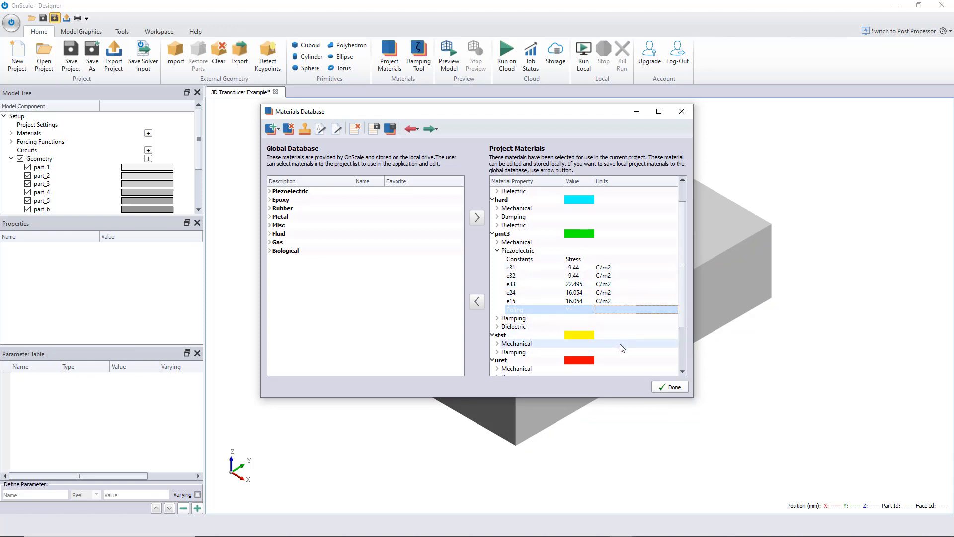
pyautogui.click(670, 389)
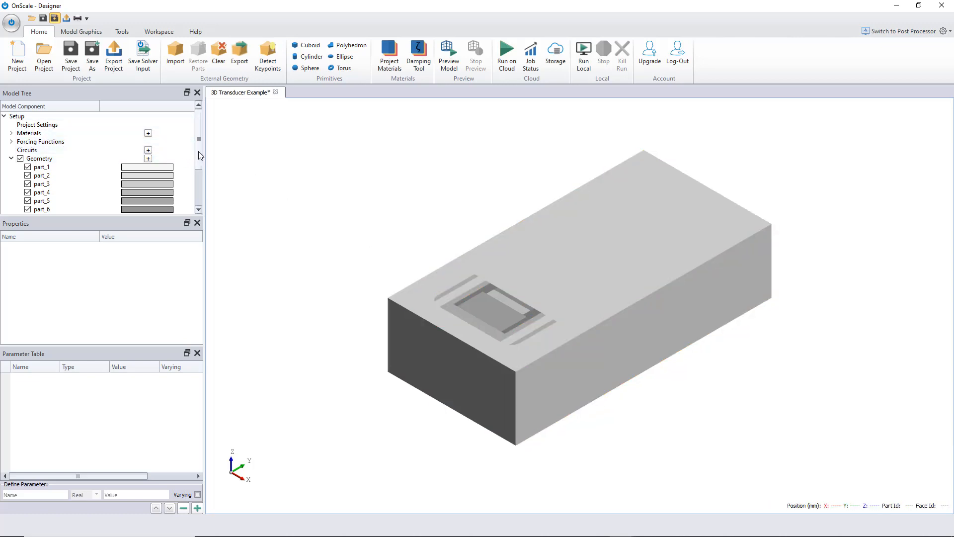
# - Assign the watr material to part_1, the outer fluid body
pyautogui.moveTo(201, 153); pyautogui.dragTo(202, 163)
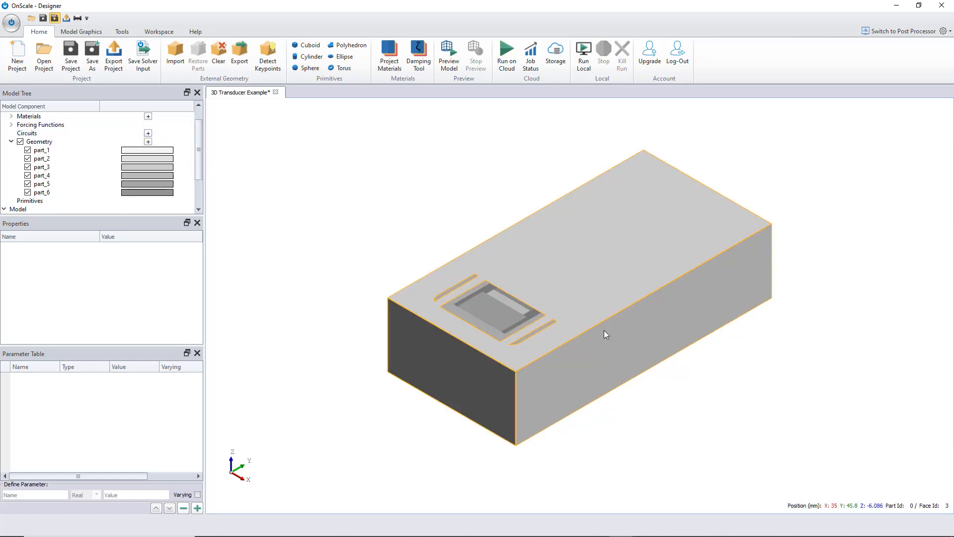
pyautogui.scroll(2, 600, 332)
pyautogui.click(560, 258)
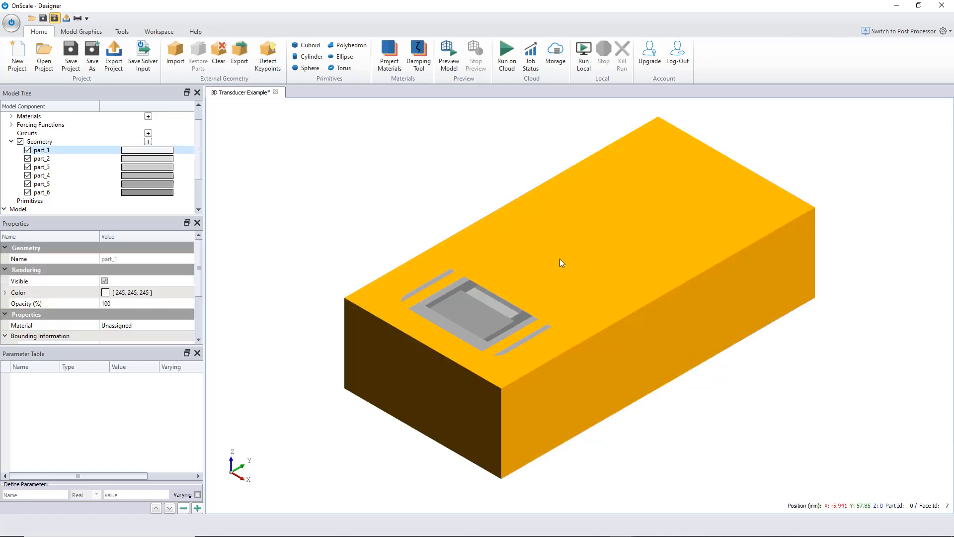
pyautogui.rightClick(541, 222)
pyautogui.moveTo(602, 251)
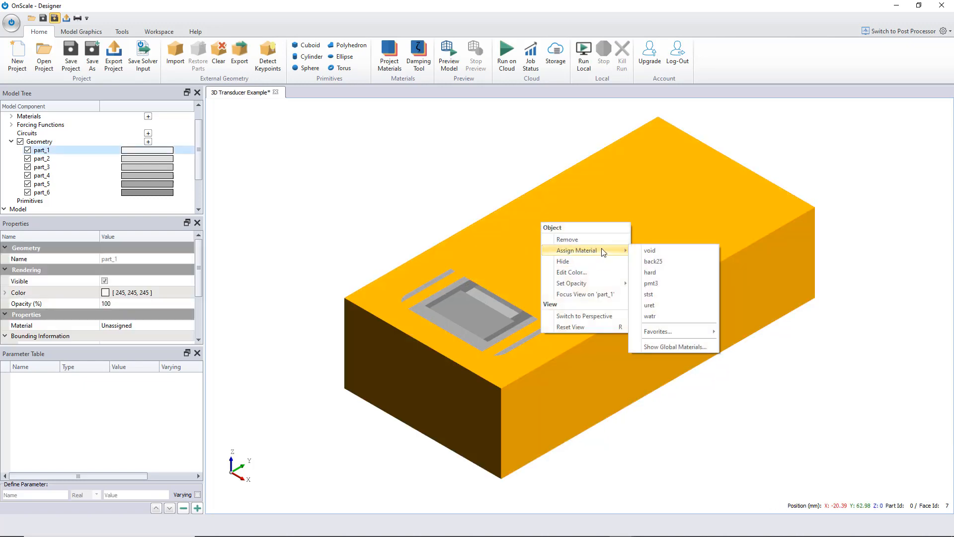
pyautogui.click(654, 317)
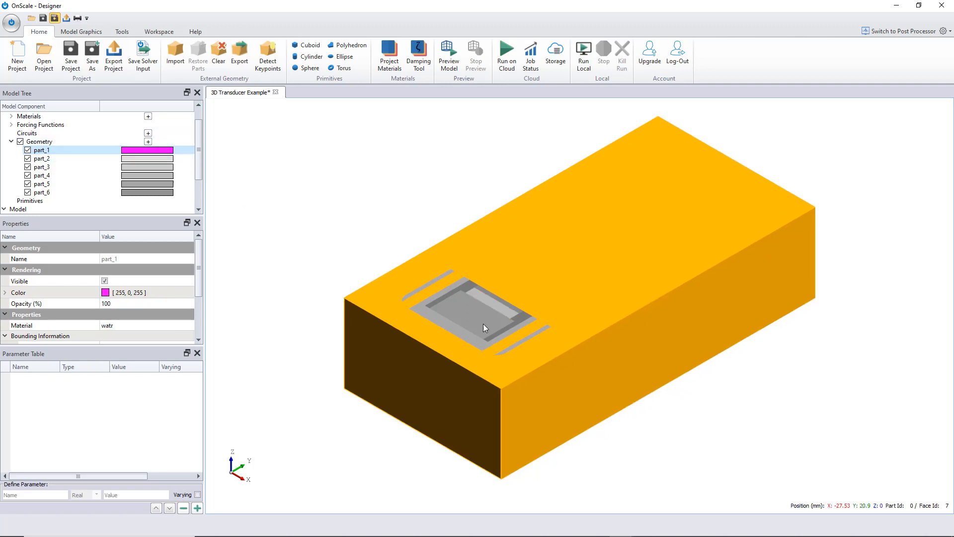
# - Hide part_1 so the internal transducer parts are exposed
pyautogui.scroll(3, 482, 341)
pyautogui.scroll(1, 331, 322)
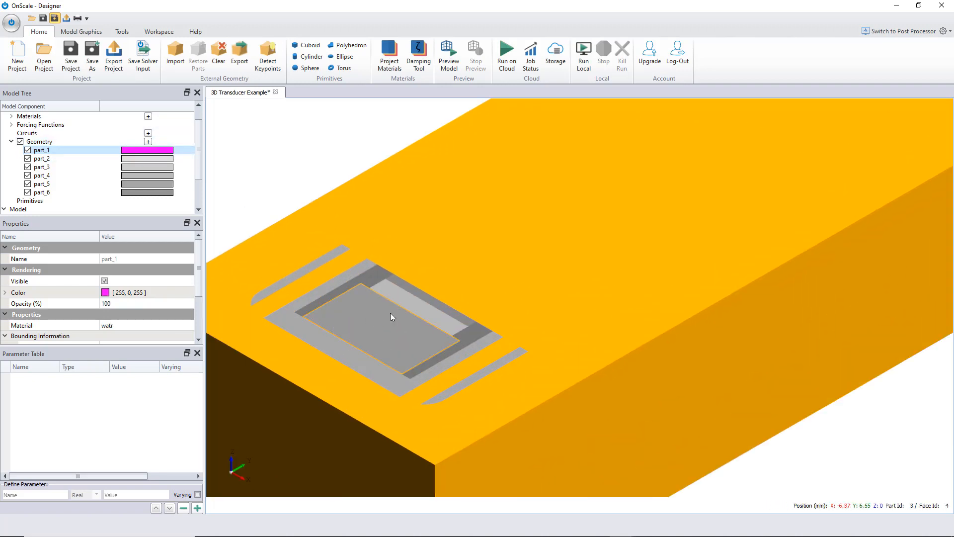
pyautogui.click(417, 308)
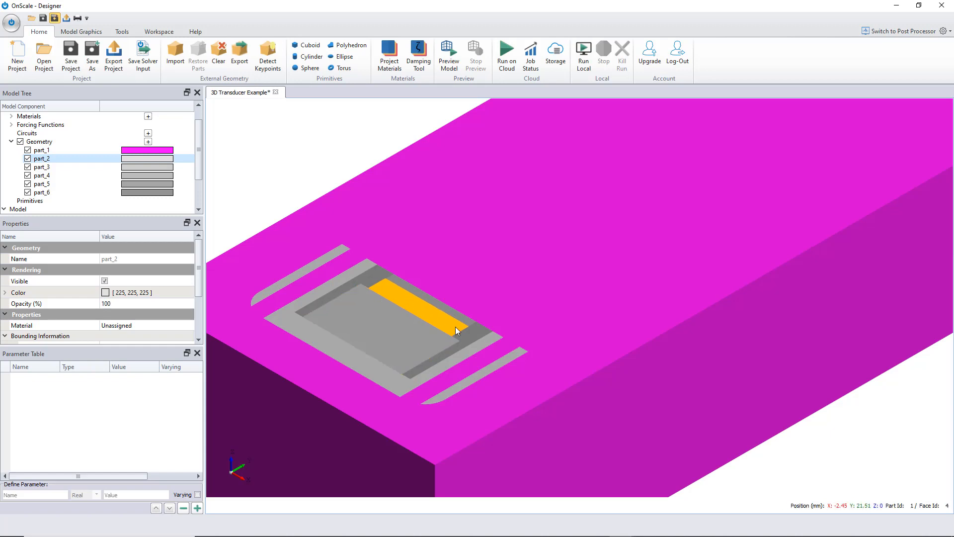
pyautogui.scroll(-2, 431, 309)
pyautogui.scroll(1, 431, 309)
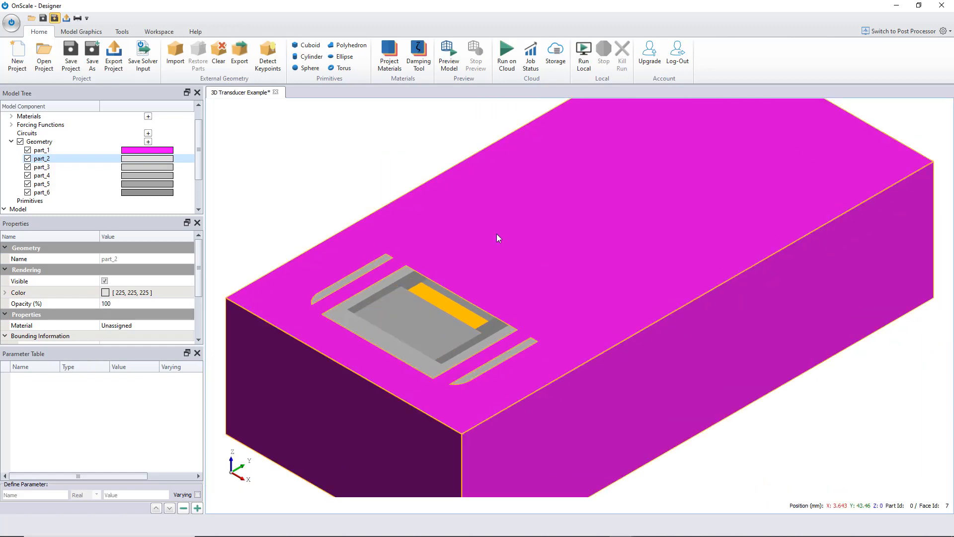
pyautogui.click(28, 150)
pyautogui.moveTo(494, 217); pyautogui.dragTo(647, 249)
pyautogui.scroll(2, 476, 253)
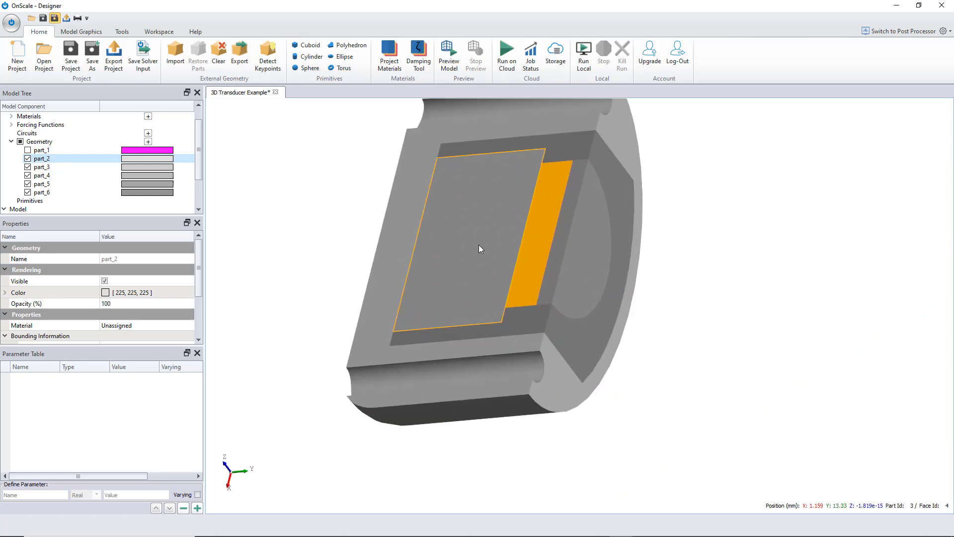
pyautogui.scroll(-2, 479, 244)
pyautogui.scroll(2, 432, 189)
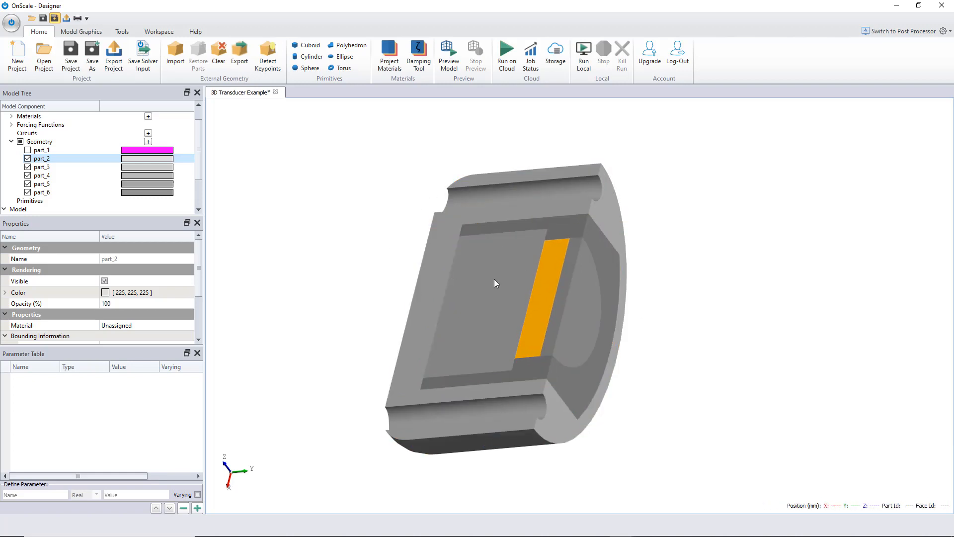
# - Assign the pmt3 material to part_2, the piezoelectric layer
pyautogui.rightClick(548, 284)
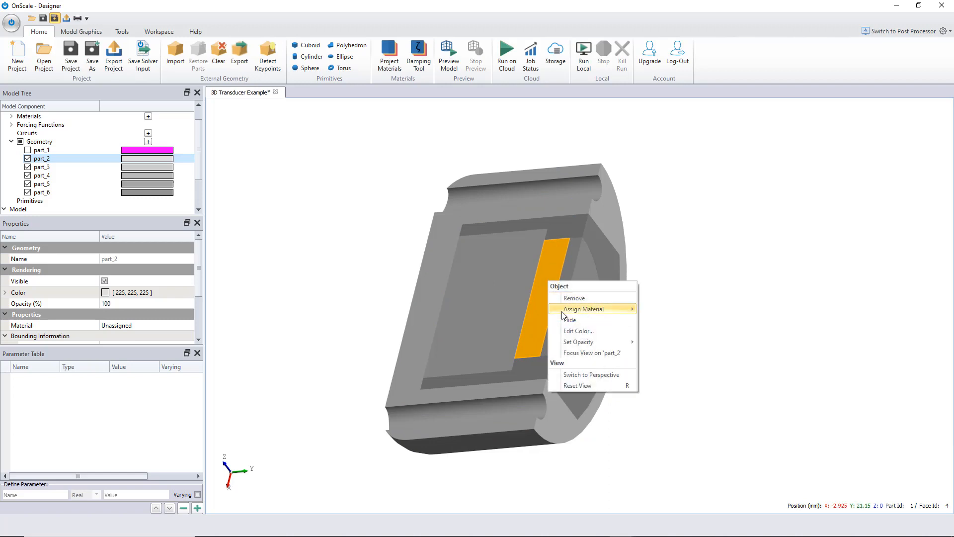
pyautogui.moveTo(565, 315)
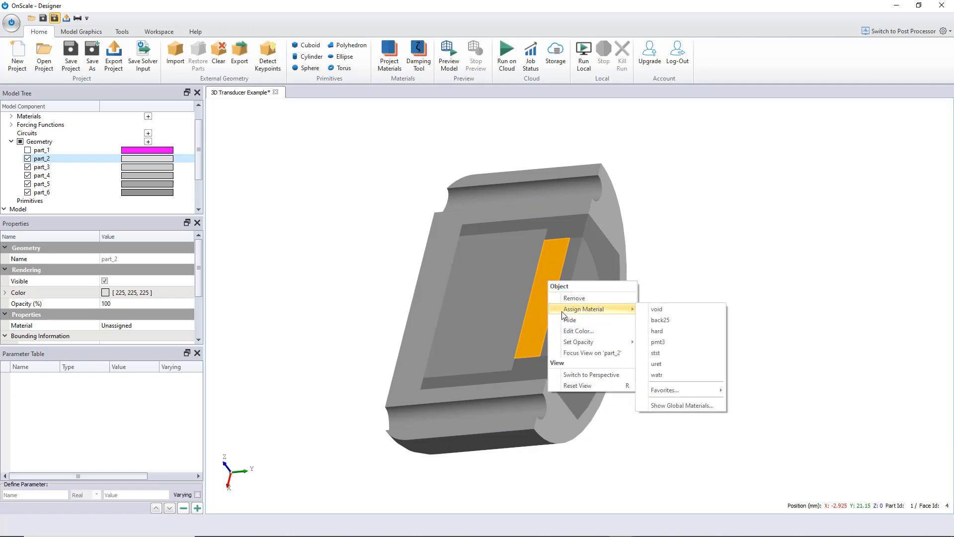
pyautogui.click(669, 343)
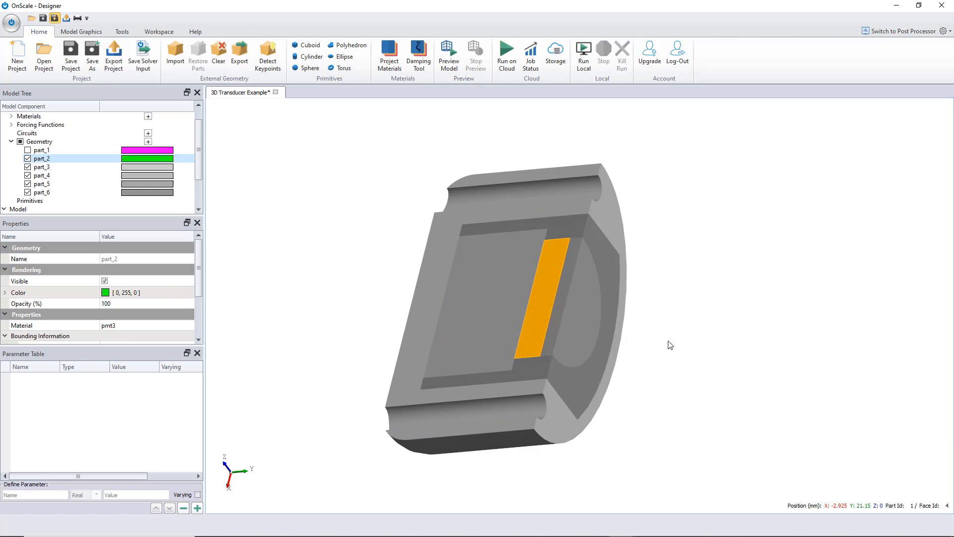
# - Assign the hard material to part_5, the disc in front of the piezoelectric layer
pyautogui.click(576, 290)
pyautogui.rightClick(579, 299)
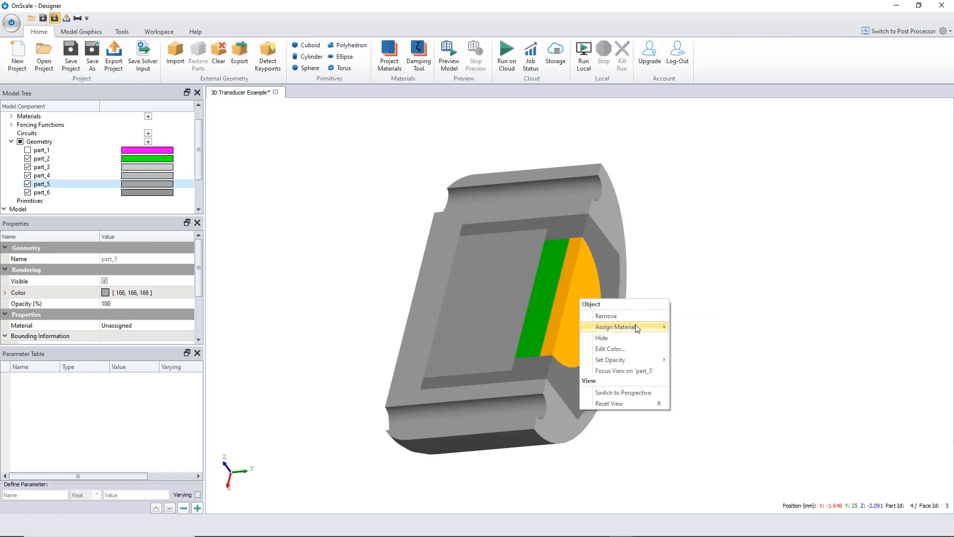
pyautogui.moveTo(637, 331)
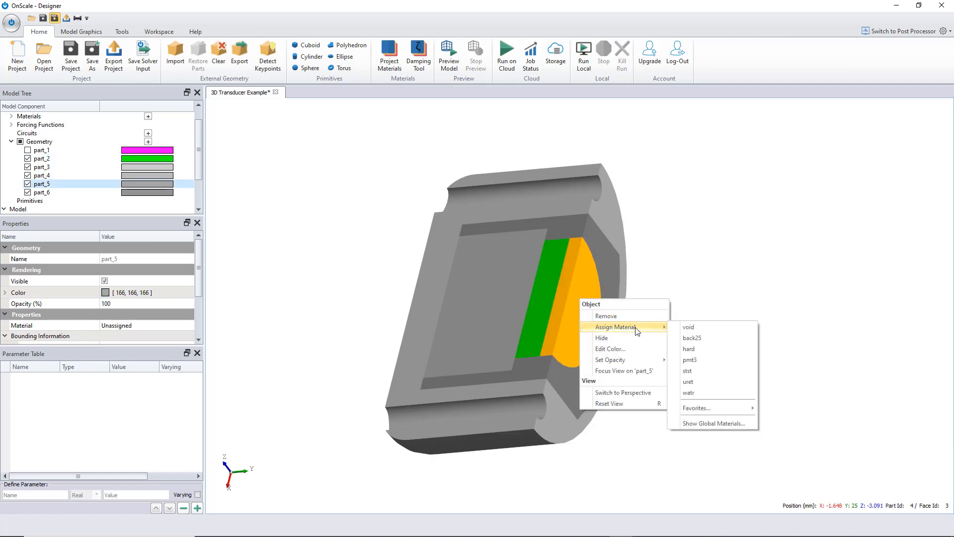
pyautogui.click(715, 350)
# - Assign the back25 material to part_4, the backing block behind the piezoelectric layer
pyautogui.click(481, 270)
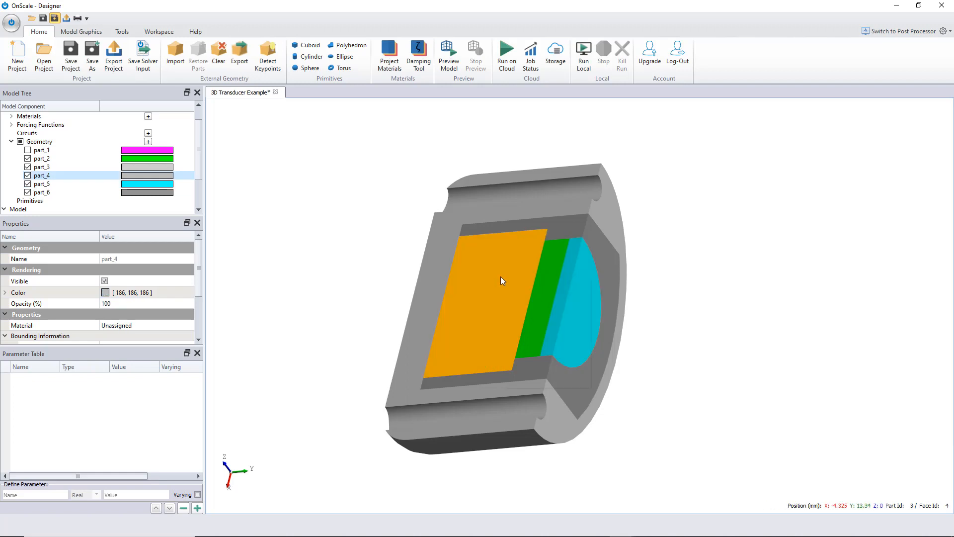
pyautogui.rightClick(501, 280)
pyautogui.moveTo(547, 304)
pyautogui.click(615, 321)
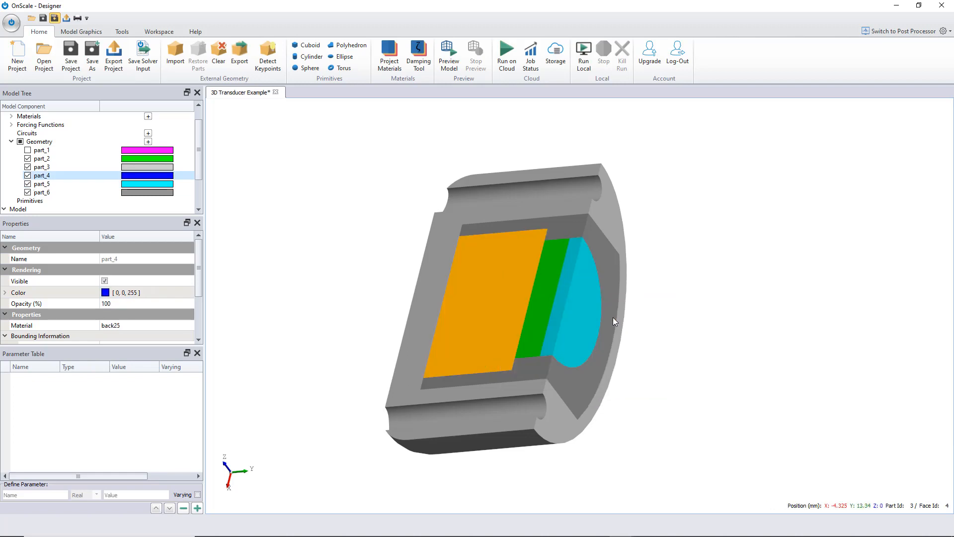
# - Assign the uret material to part_6, the layer surrounding the transducer stack
pyautogui.click(600, 237)
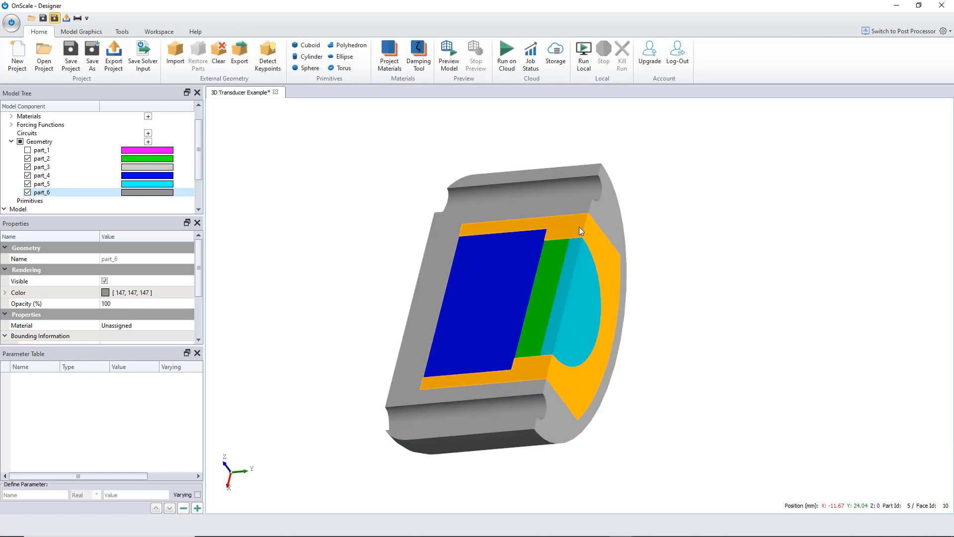
pyautogui.rightClick(580, 227)
pyautogui.moveTo(627, 255)
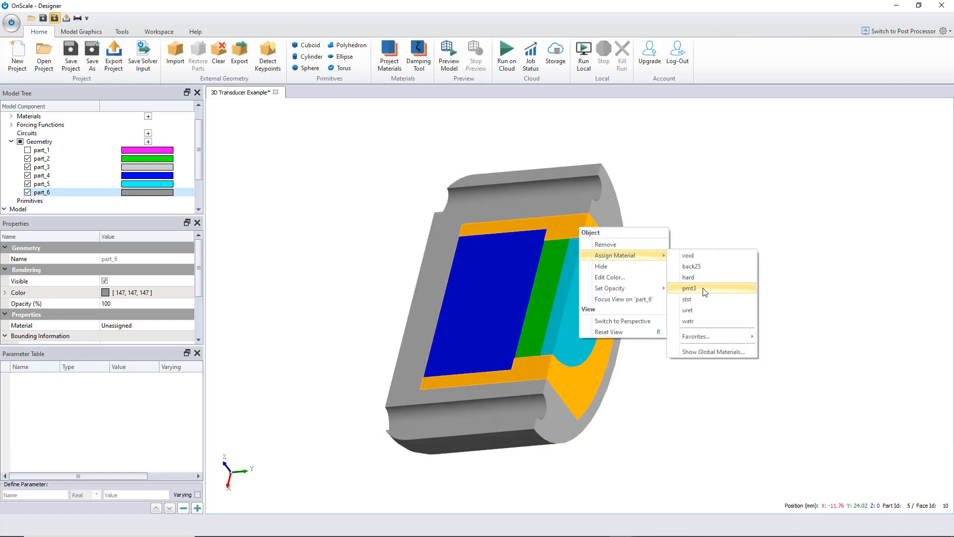
pyautogui.click(708, 308)
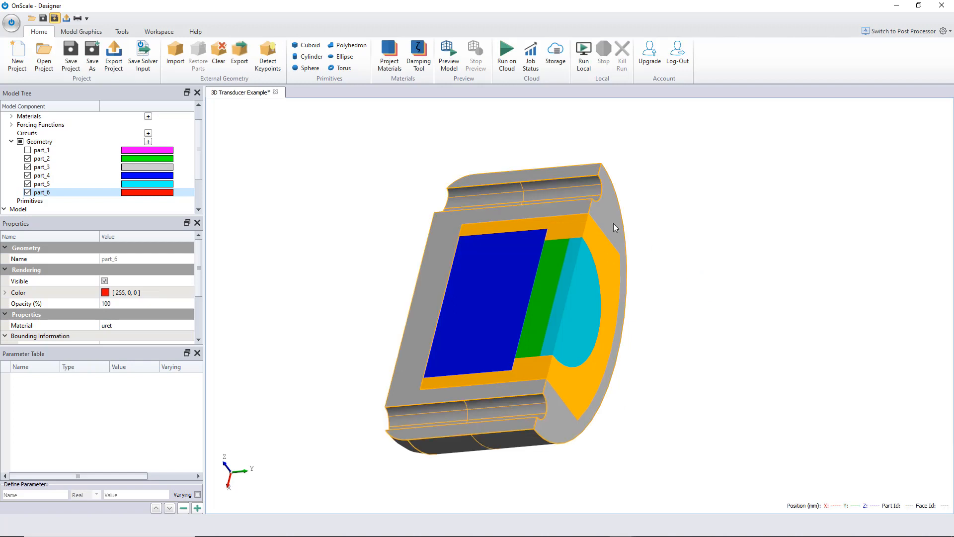
# - Assign the stst material to part_3, the outer housing
pyautogui.click(598, 193)
pyautogui.rightClick(600, 207)
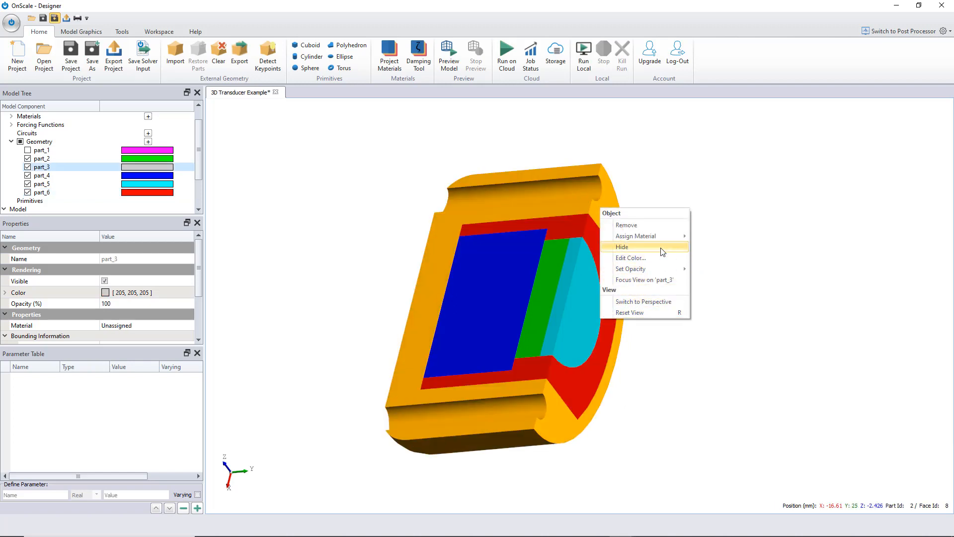
pyautogui.moveTo(663, 239)
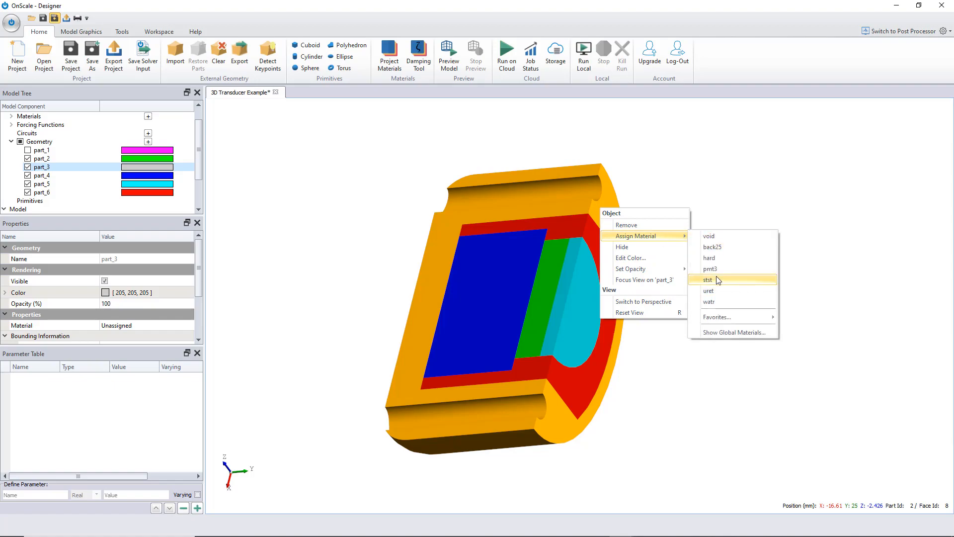
pyautogui.click(719, 279)
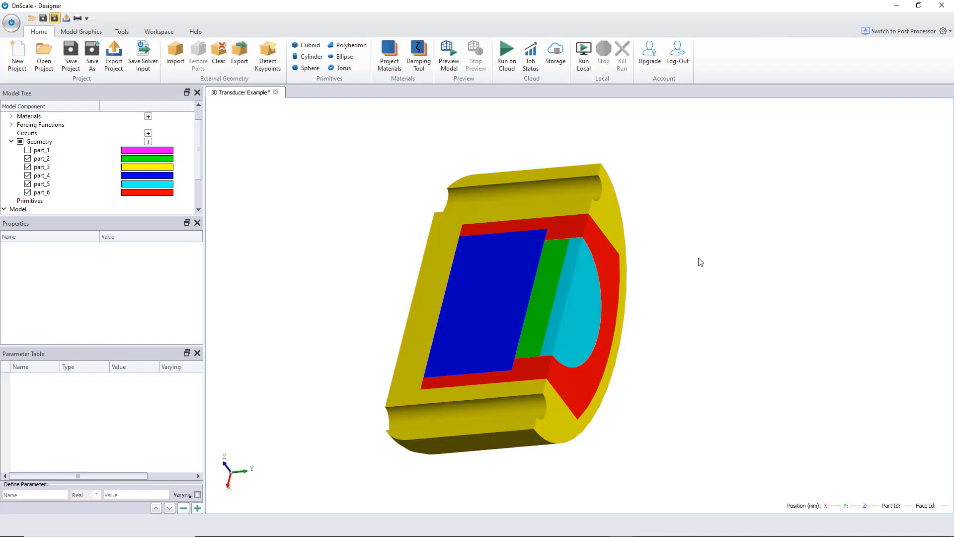
# - Add a new time forcing function and set its type to Ricker Wavelet
pyautogui.moveTo(701, 262); pyautogui.dragTo(313, 207)
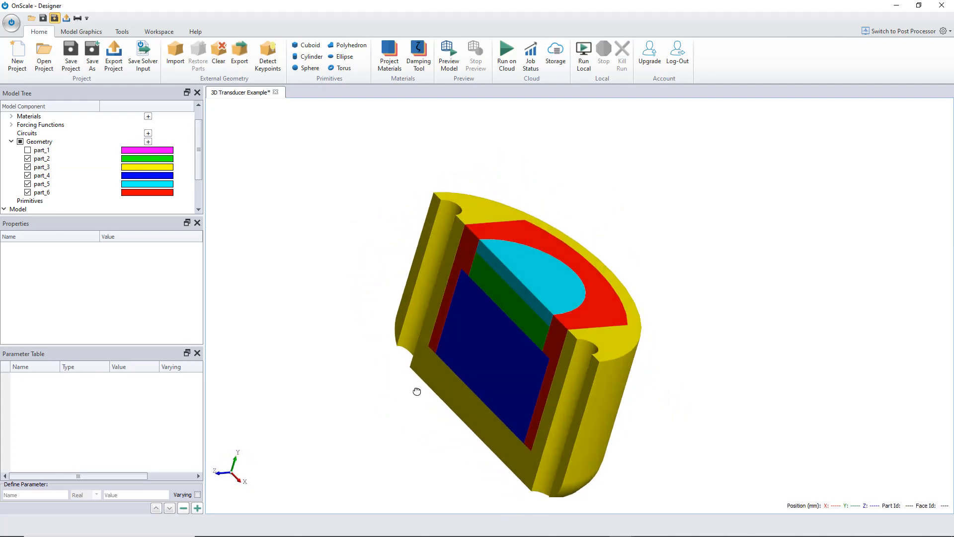
pyautogui.moveTo(418, 390); pyautogui.dragTo(592, 428)
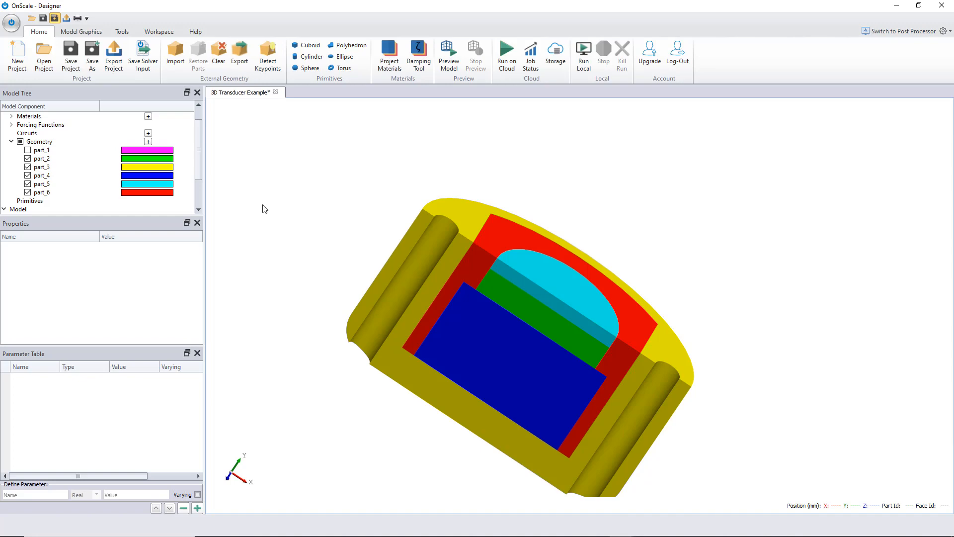
pyautogui.click(11, 124)
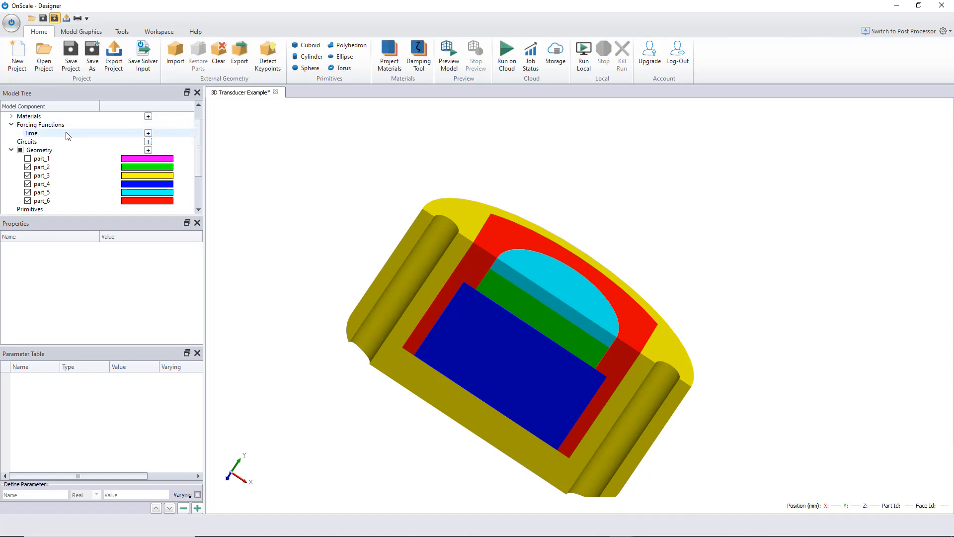
pyautogui.click(149, 133)
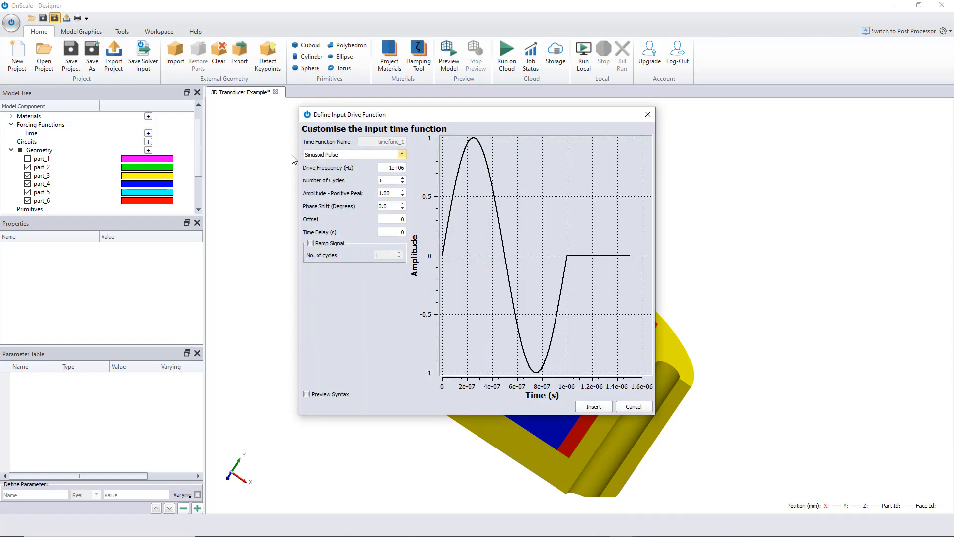
pyautogui.click(315, 155)
pyautogui.click(328, 182)
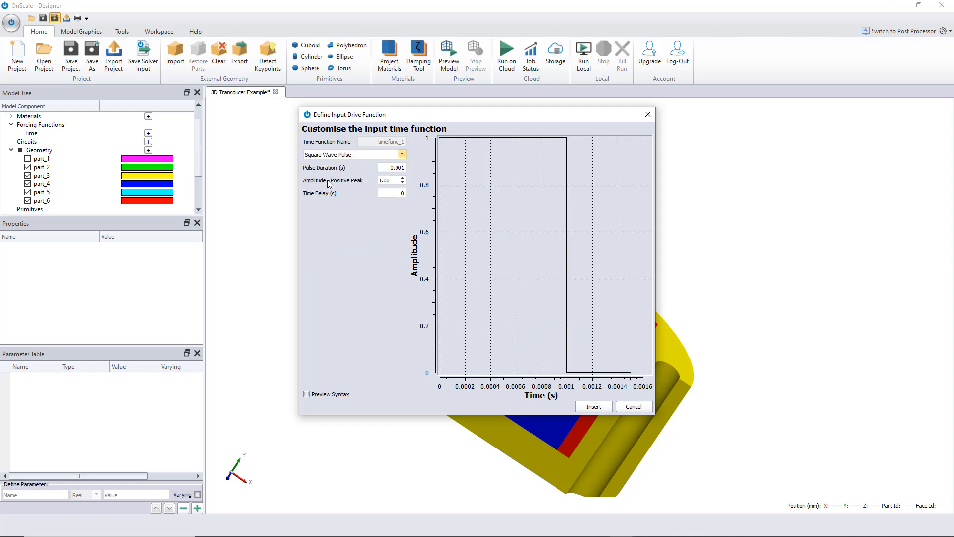
pyautogui.click(334, 155)
pyautogui.click(345, 198)
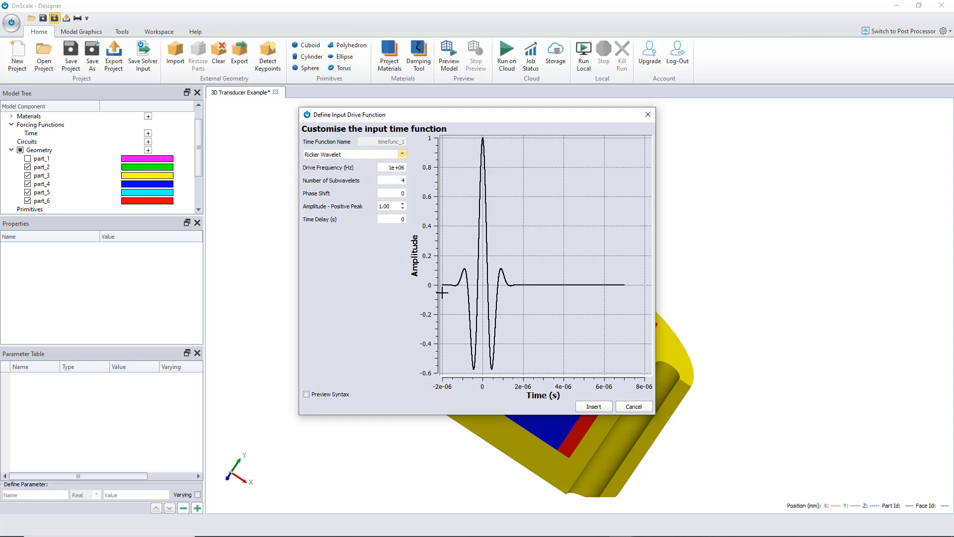
# - Set the Ricker wavelet drive frequency to 500000 Hz and insert the time function
pyautogui.doubleClick(400, 168)
pyautogui.write('500000')
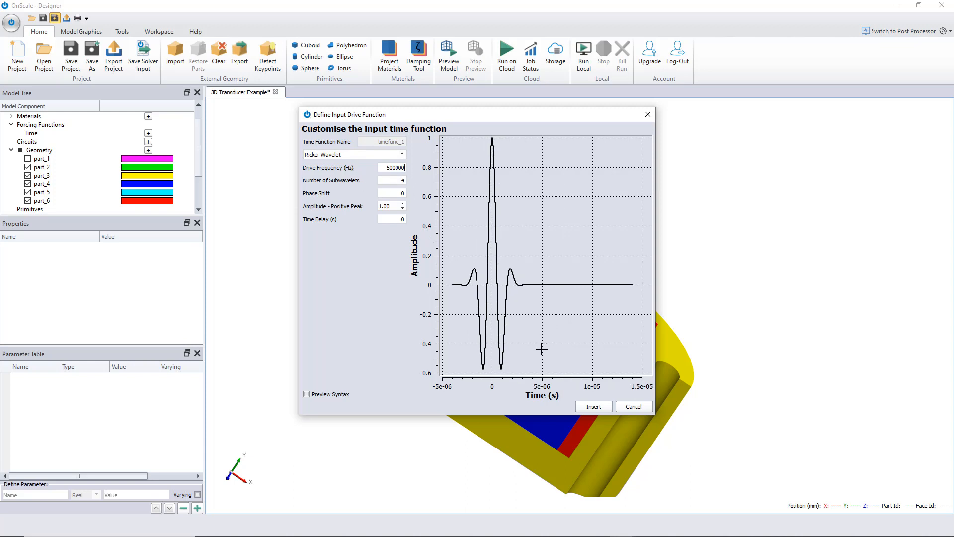
pyautogui.click(595, 406)
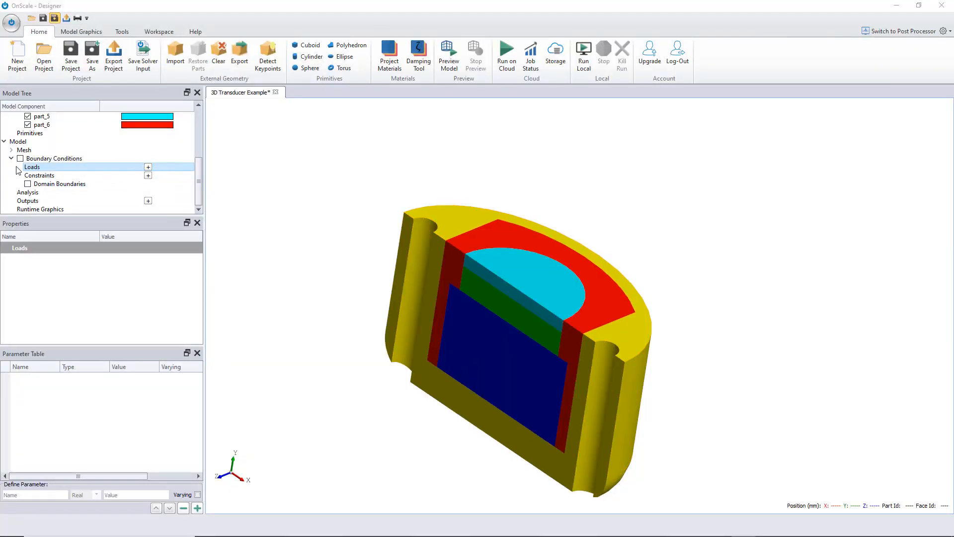
# - Turn on the approximate meshing preview and examine the mesh grid around the model
pyautogui.click(11, 149)
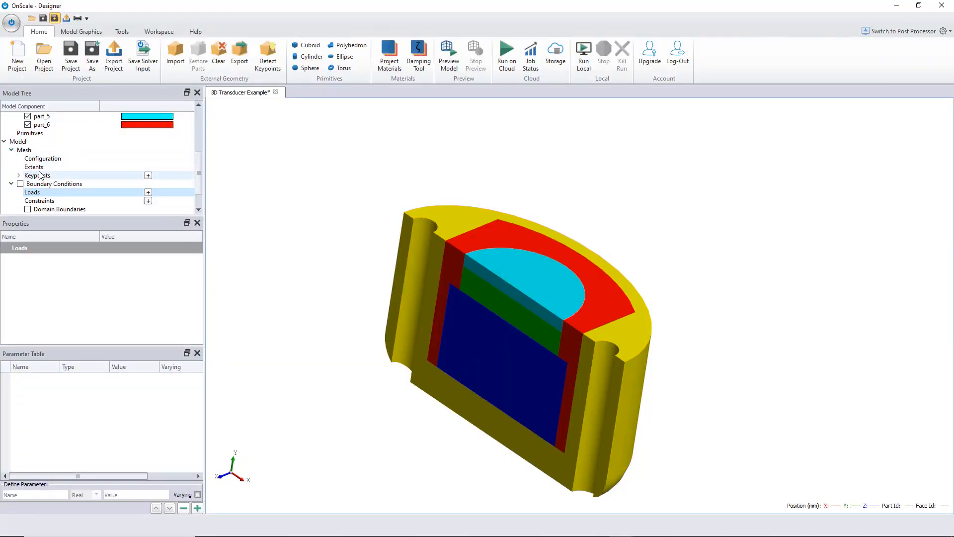
pyautogui.click(19, 175)
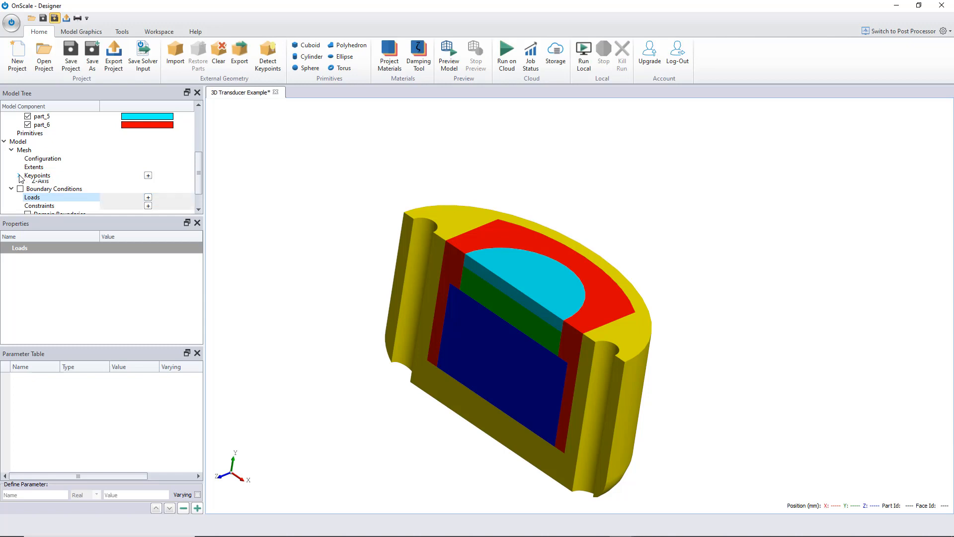
pyautogui.click(82, 31)
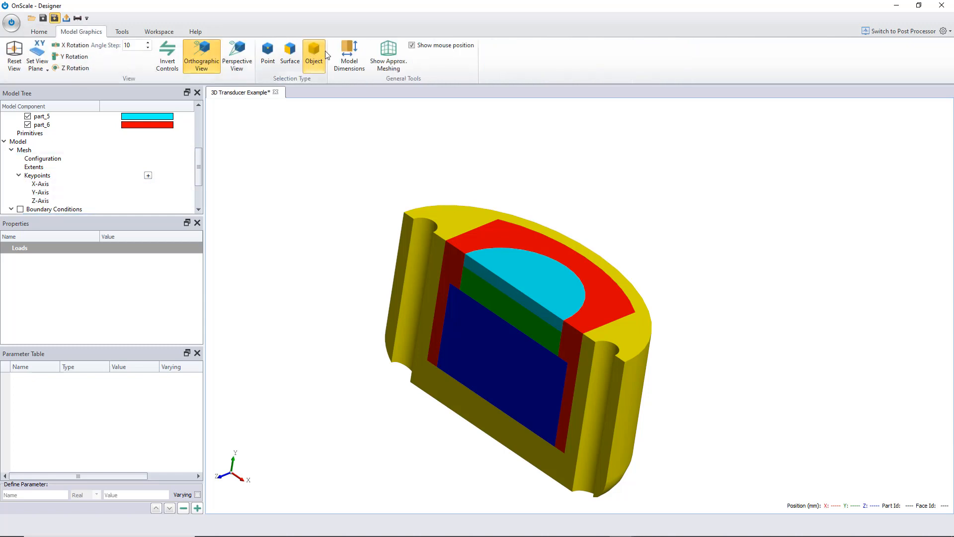
pyautogui.click(386, 49)
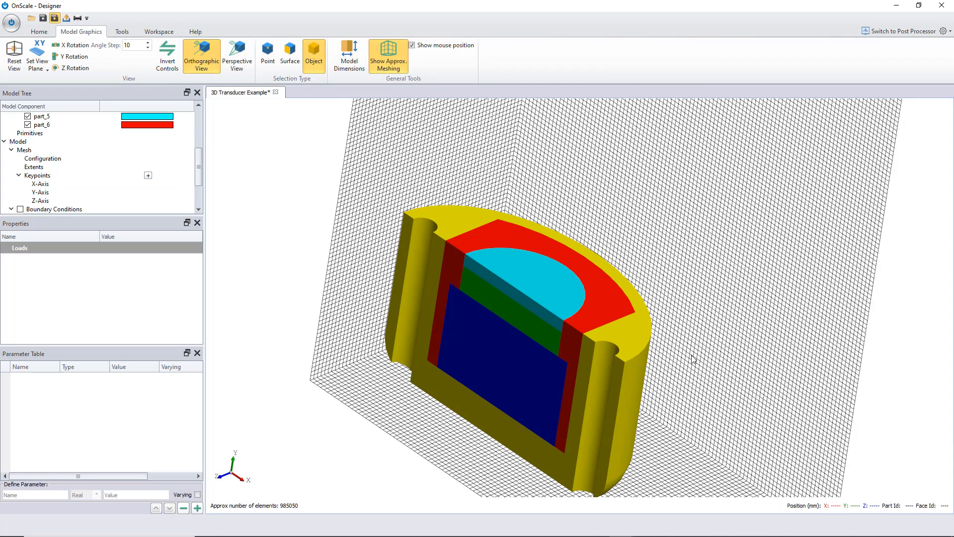
pyautogui.moveTo(693, 358); pyautogui.dragTo(458, 267)
pyautogui.moveTo(332, 421); pyautogui.dragTo(414, 512)
pyautogui.moveTo(611, 198); pyautogui.dragTo(328, 397)
pyautogui.moveTo(767, 263); pyautogui.dragTo(750, 226)
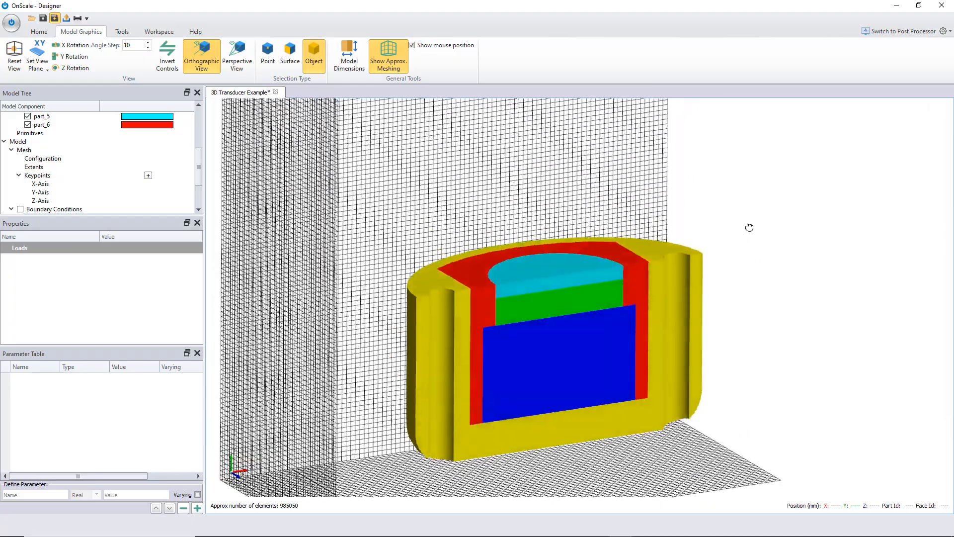
pyautogui.moveTo(383, 386); pyautogui.dragTo(368, 394)
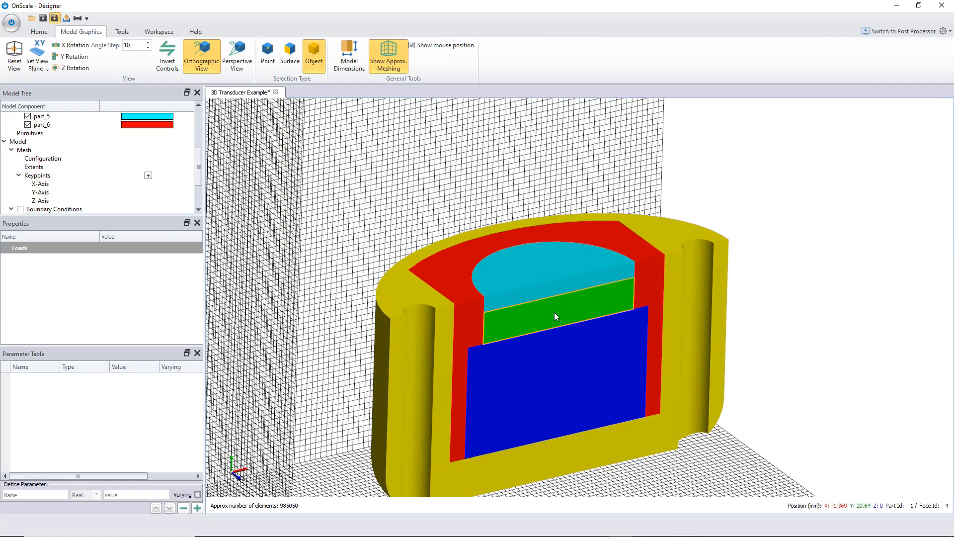
# - Set the mesh configuration's definition to Wavelength Based
pyautogui.click(66, 158)
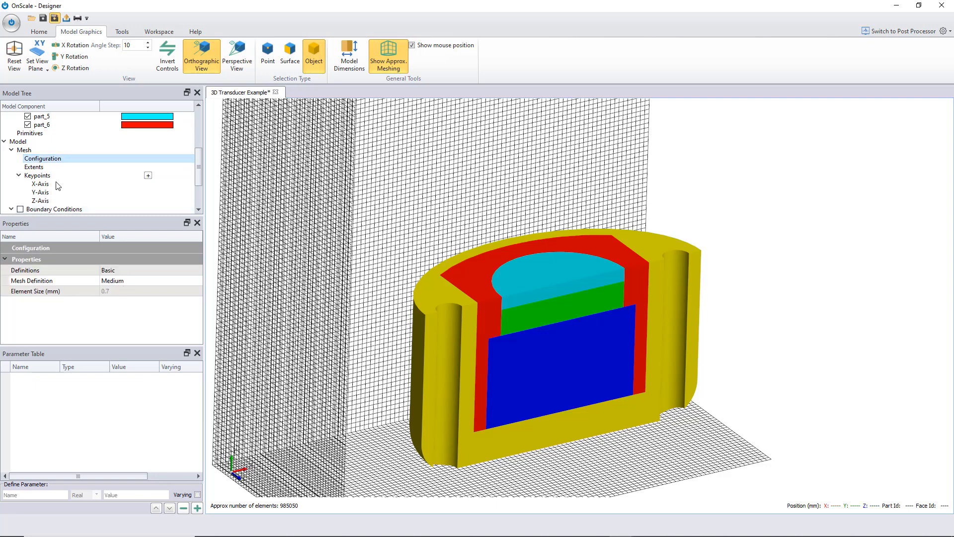
pyautogui.click(136, 270)
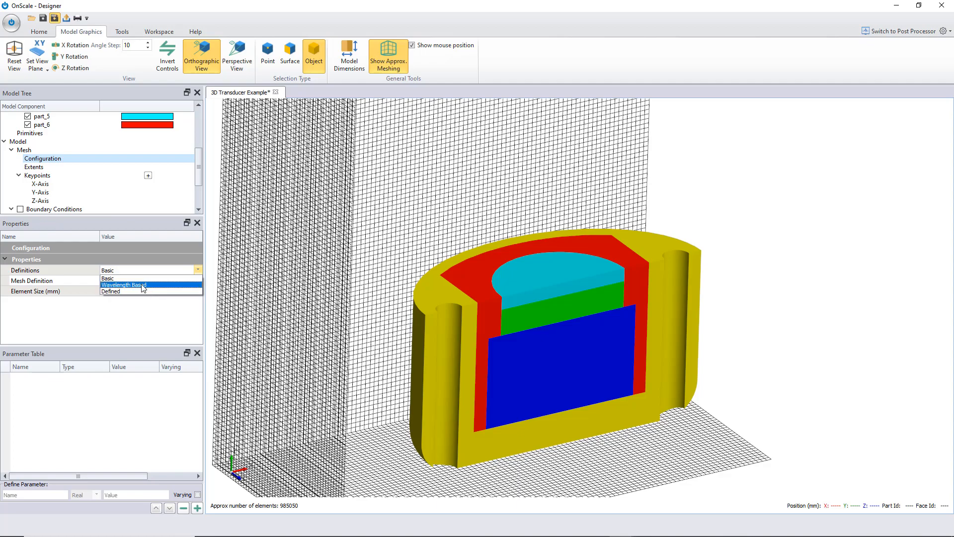
pyautogui.click(132, 285)
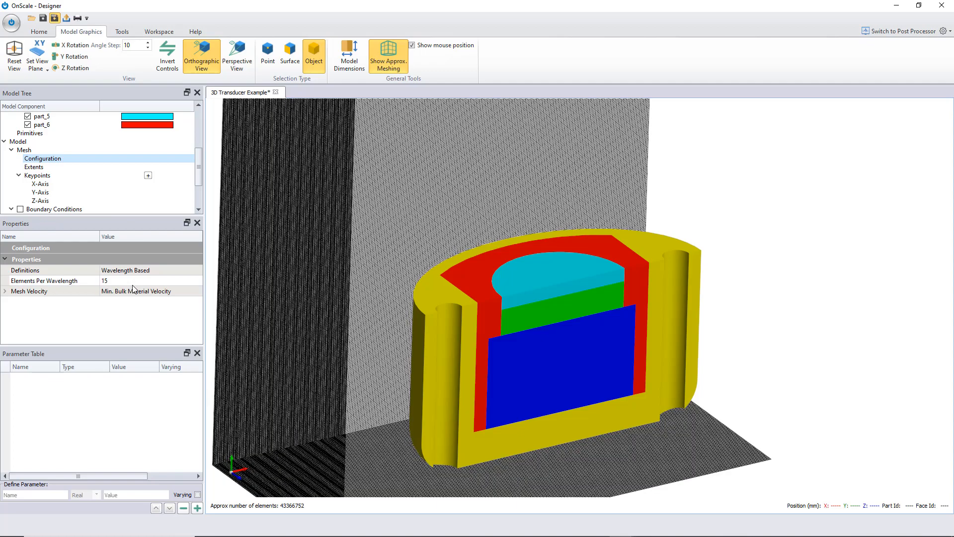
# - Set the mesh's Elements Per Wavelength to 5
pyautogui.moveTo(295, 315); pyautogui.dragTo(475, 246)
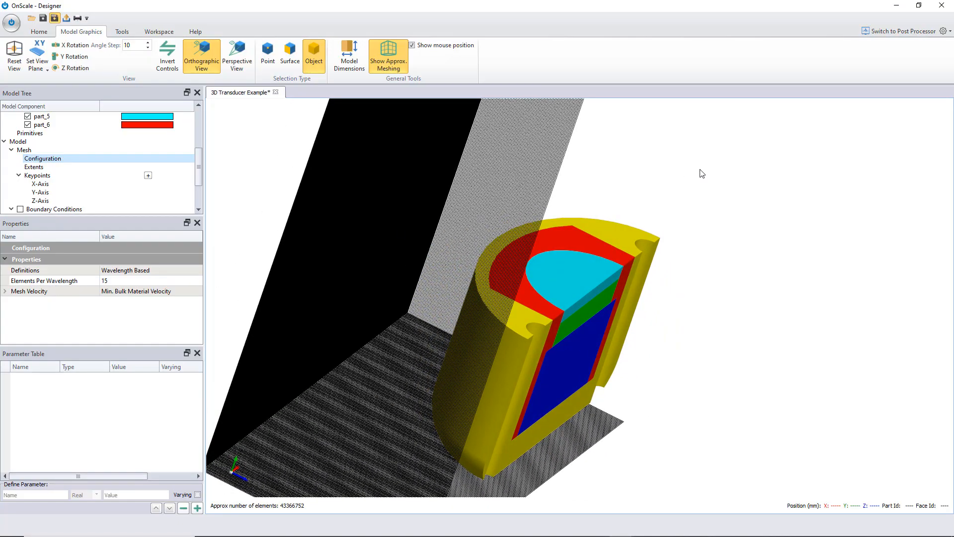
pyautogui.moveTo(702, 173); pyautogui.dragTo(319, 298)
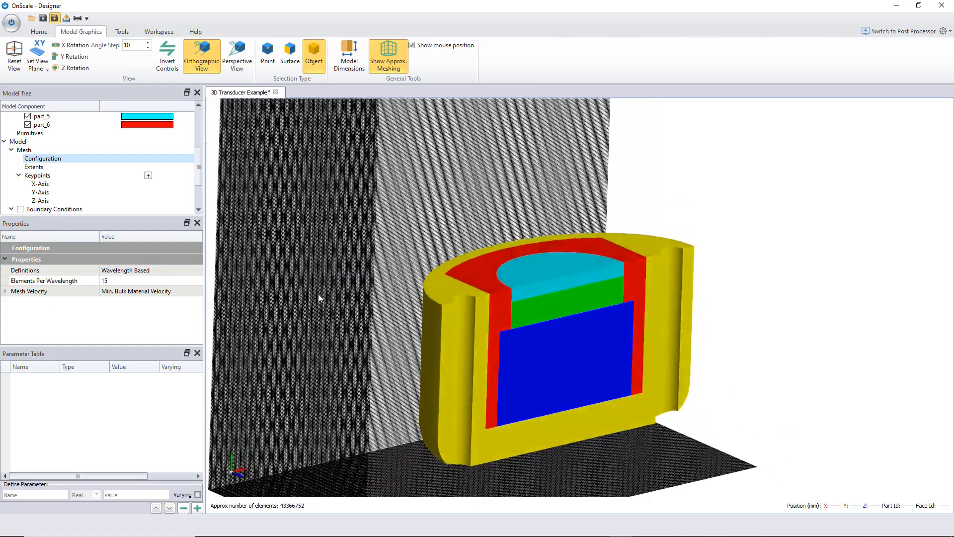
pyautogui.moveTo(351, 330)
pyautogui.mouseDown()
pyautogui.moveTo(580, 352)
pyautogui.moveTo(550, 315)
pyautogui.moveTo(567, 305)
pyautogui.moveTo(573, 312)
pyautogui.moveTo(467, 339)
pyautogui.moveTo(343, 345)
pyautogui.mouseUp()
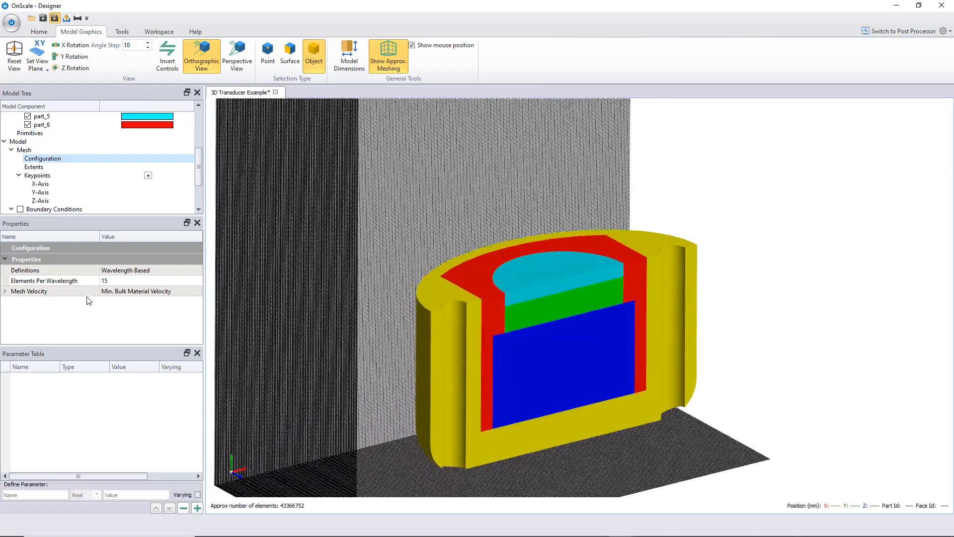
pyautogui.click(127, 281)
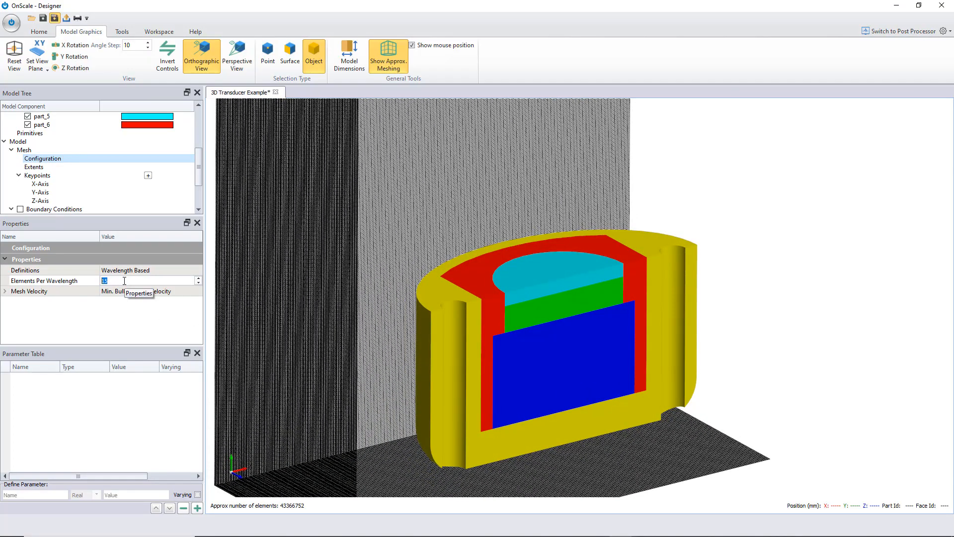
pyautogui.write('5')
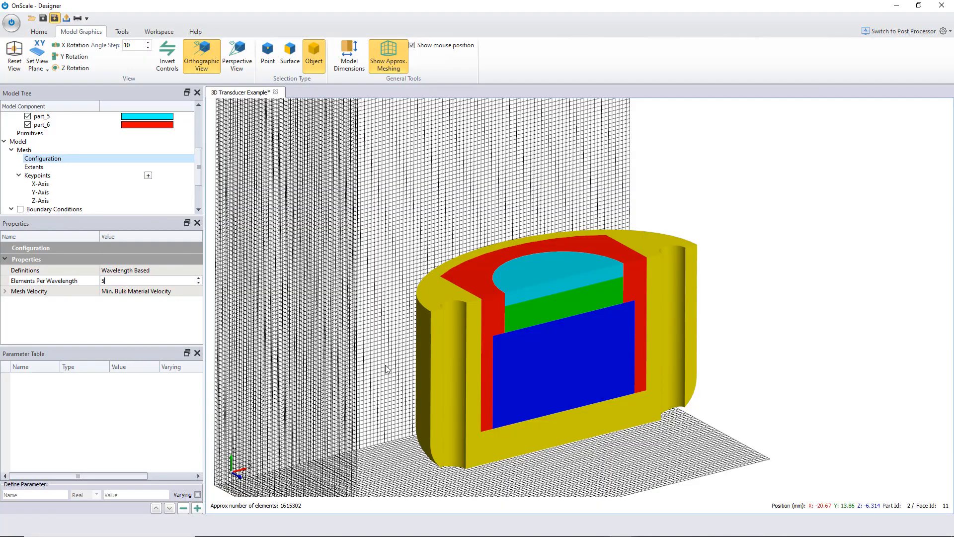
pyautogui.moveTo(385, 364); pyautogui.dragTo(584, 318)
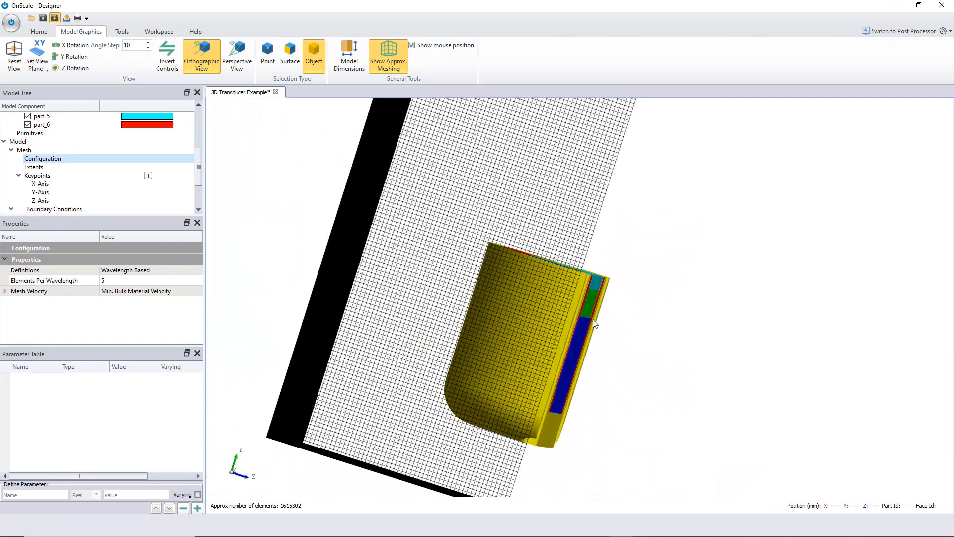
pyautogui.moveTo(641, 247); pyautogui.dragTo(629, 280)
pyautogui.moveTo(690, 247); pyautogui.dragTo(742, 231)
pyautogui.moveTo(288, 356); pyautogui.dragTo(293, 375)
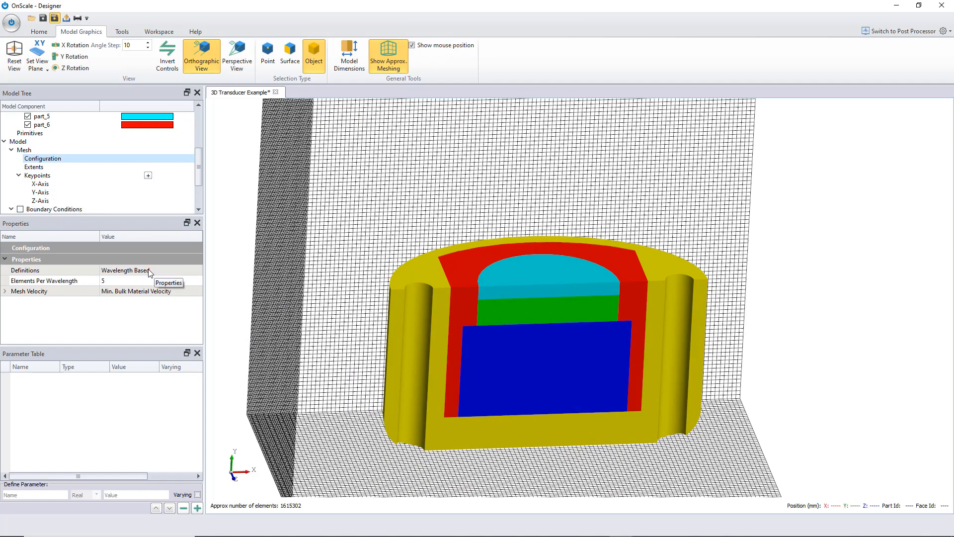
pyautogui.moveTo(588, 256); pyautogui.dragTo(347, 295)
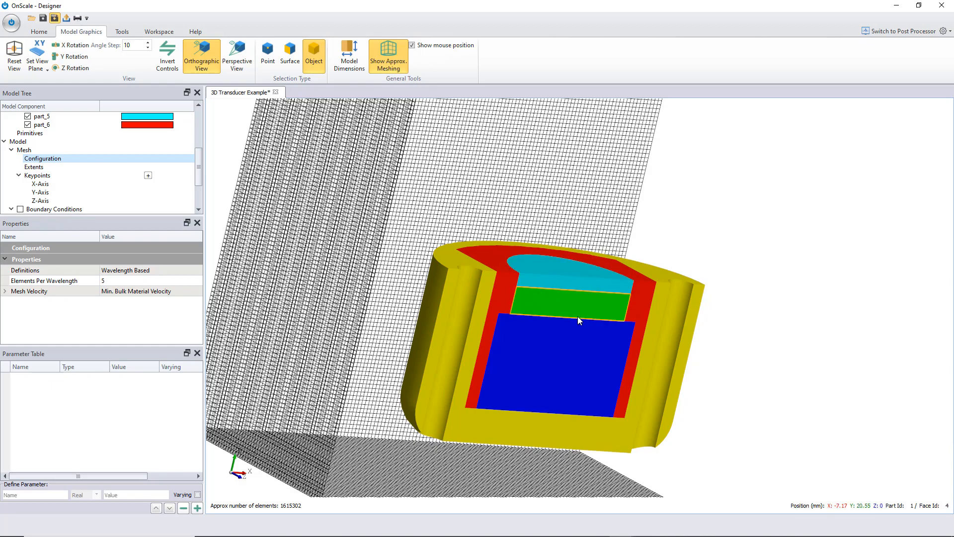
# - Open a new mesh keypoint definition and set its axis to Y-Axis
pyautogui.moveTo(577, 313); pyautogui.dragTo(435, 163)
pyautogui.scroll(-1, 84, 176)
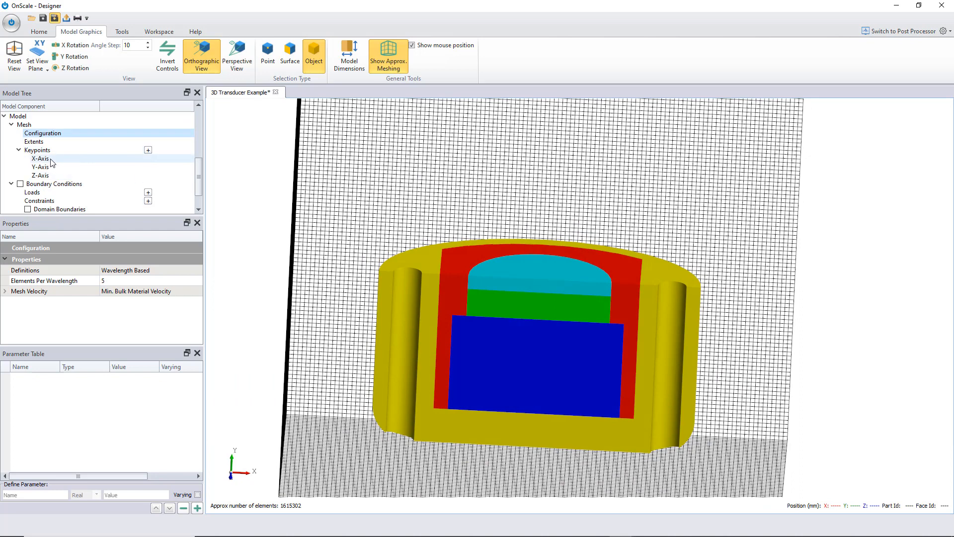
pyautogui.click(48, 150)
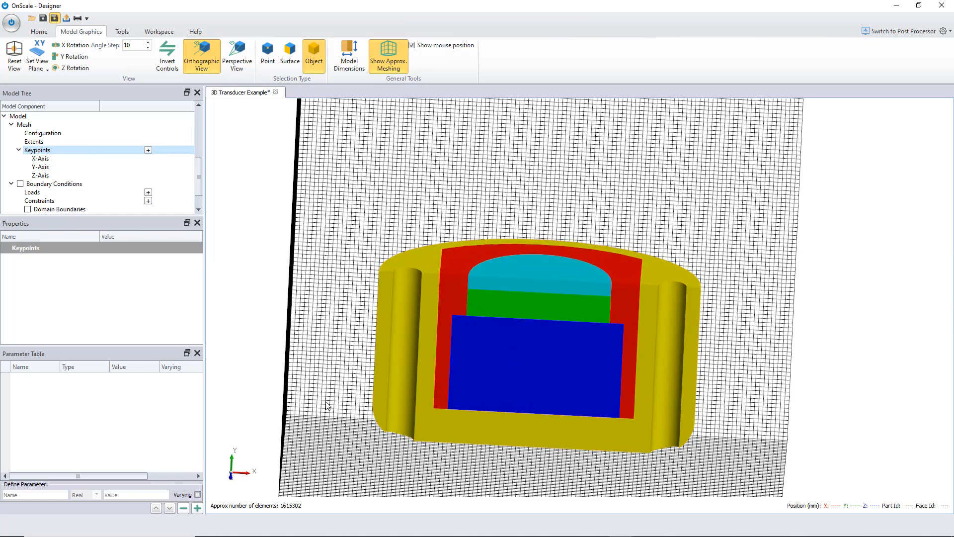
pyautogui.moveTo(328, 405); pyautogui.dragTo(318, 320)
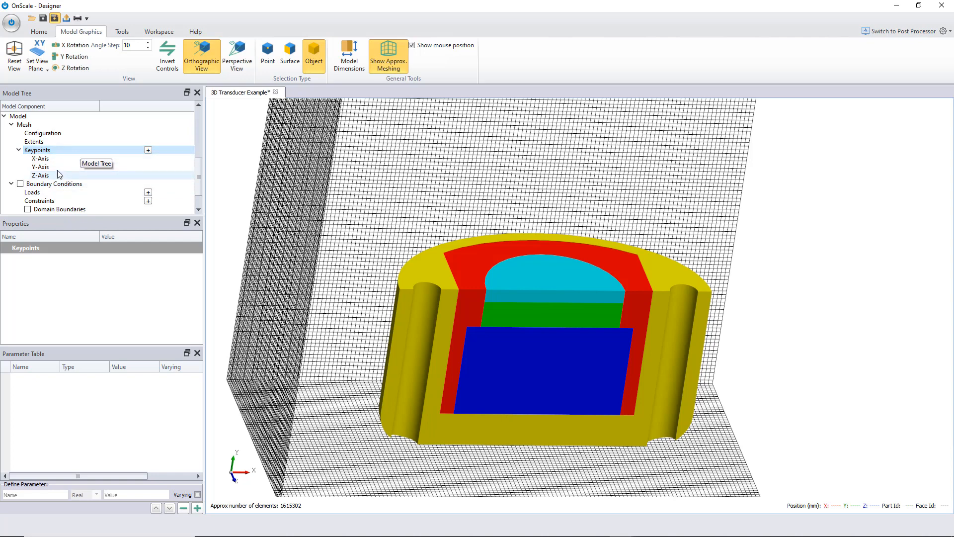
pyautogui.click(149, 150)
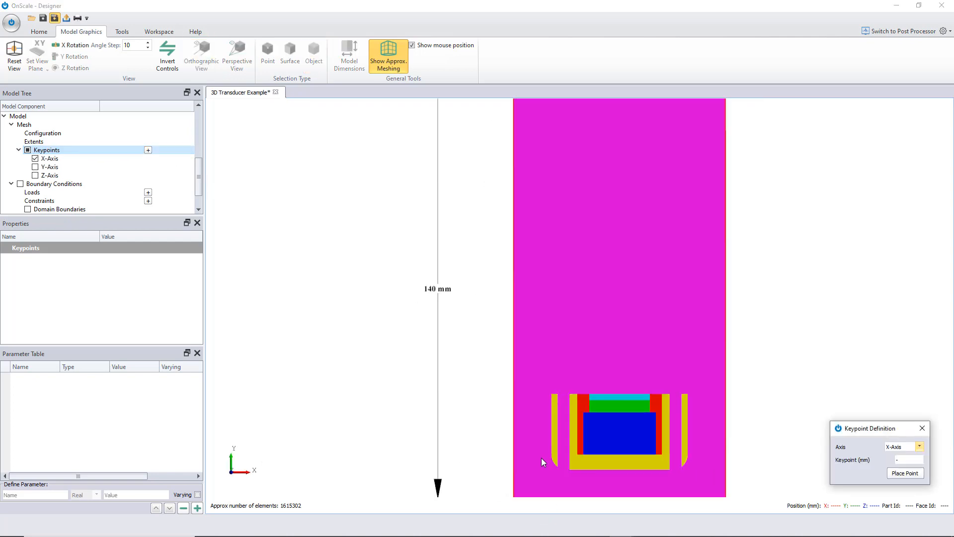
pyautogui.moveTo(528, 344); pyautogui.dragTo(467, 254, button='middle')
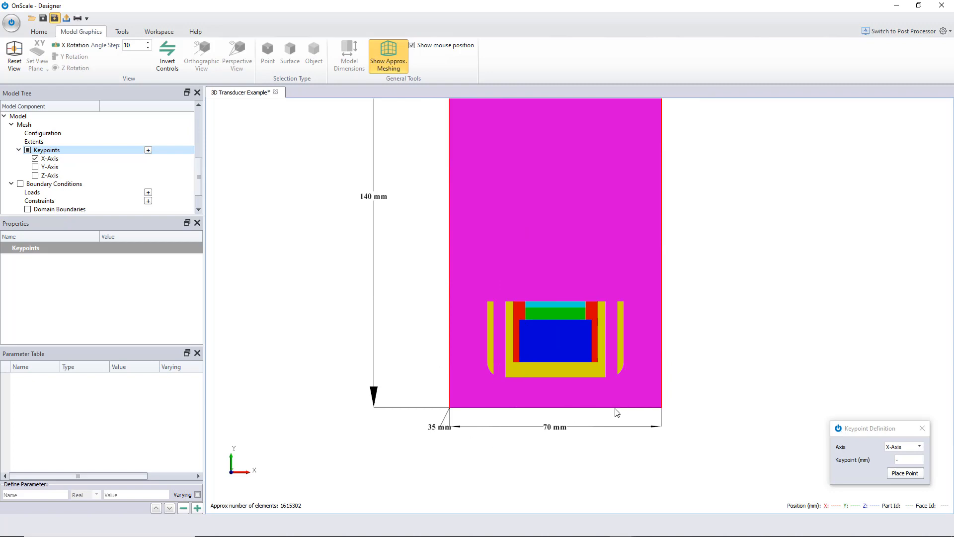
pyautogui.click(919, 447)
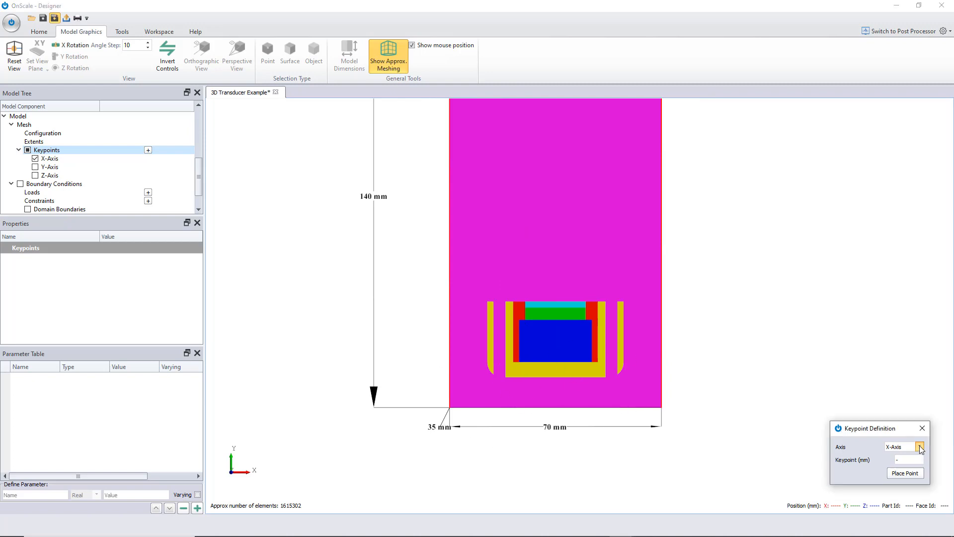
pyautogui.click(916, 461)
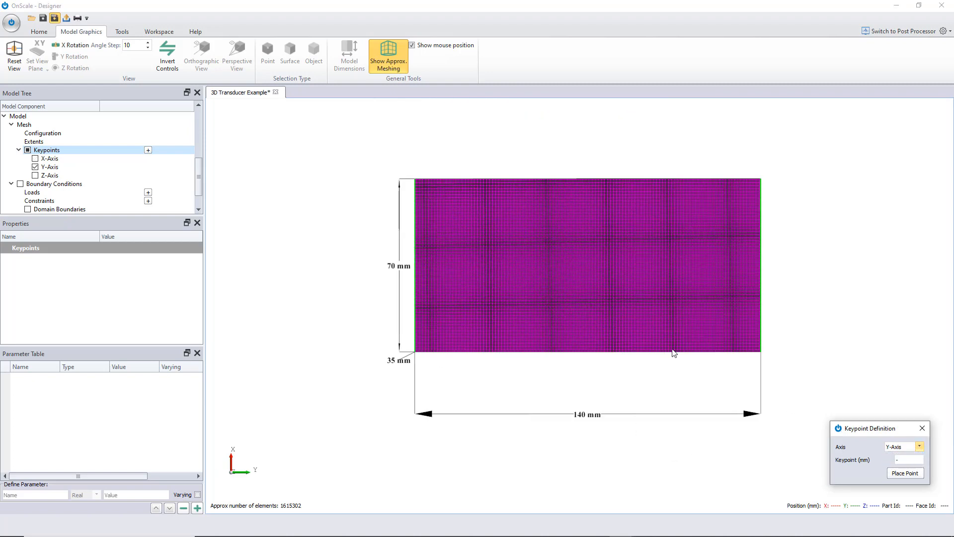
# - Hide part_1 and rotate the view about the X axis to see the transducer inside the mesh domain
pyautogui.scroll(2, 541, 288)
pyautogui.scroll(1, 539, 288)
pyautogui.scroll(-1, 540, 290)
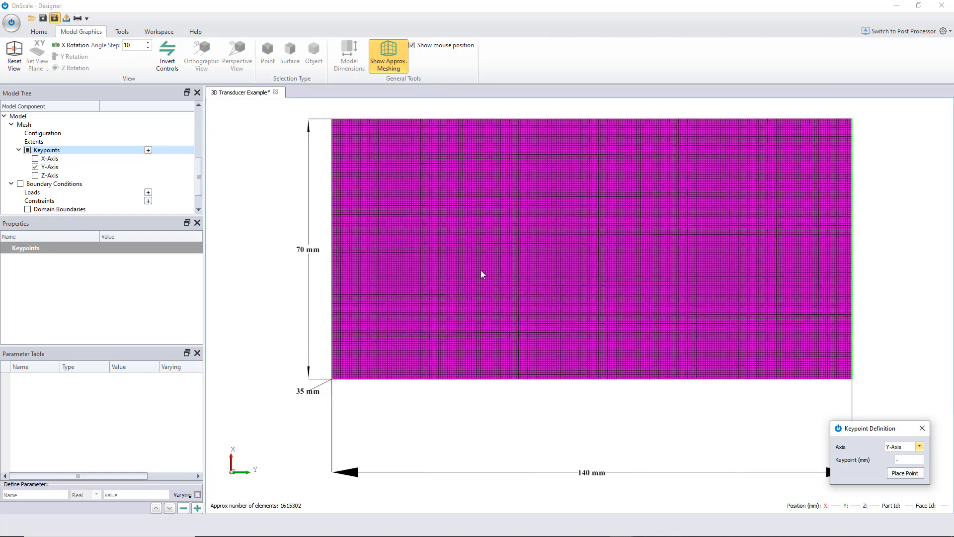
pyautogui.scroll(5, 123, 172)
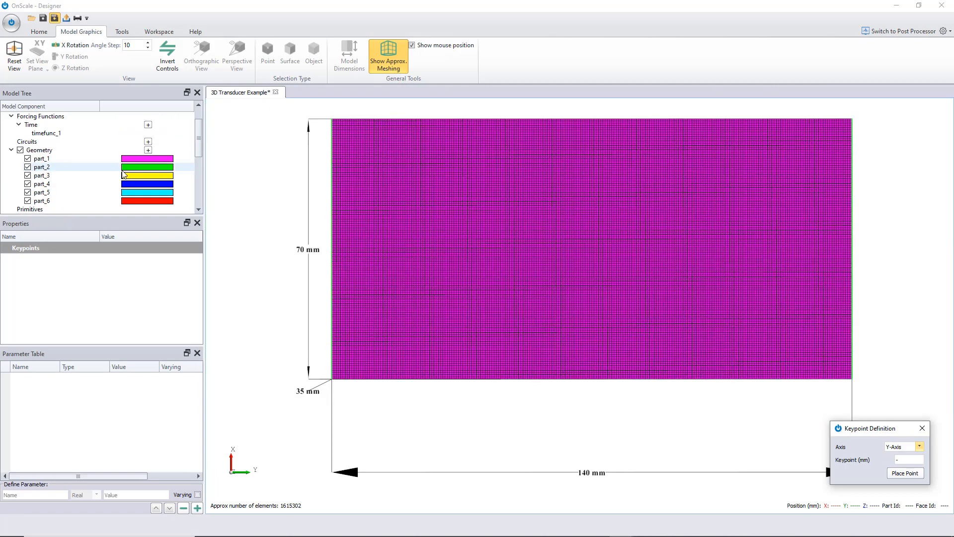
pyautogui.click(28, 159)
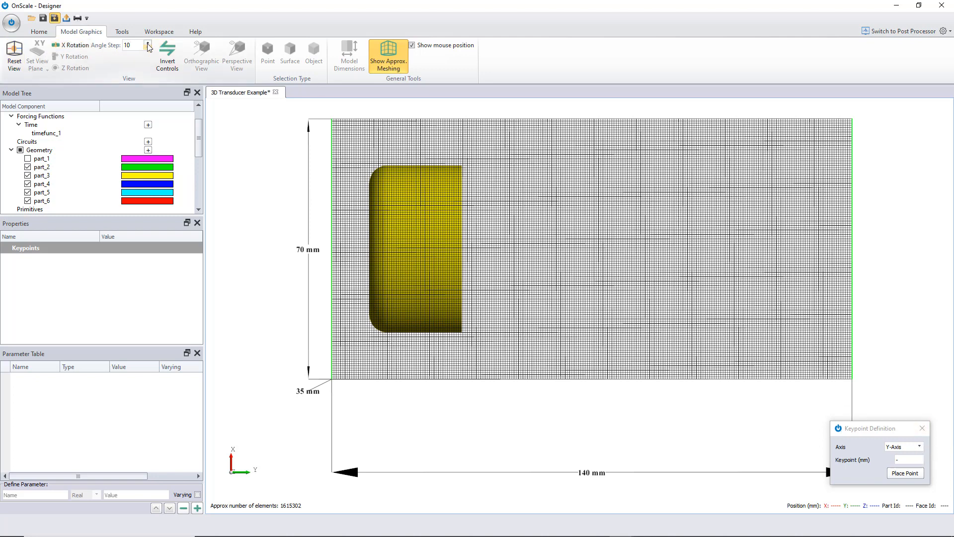
pyautogui.click(83, 47)
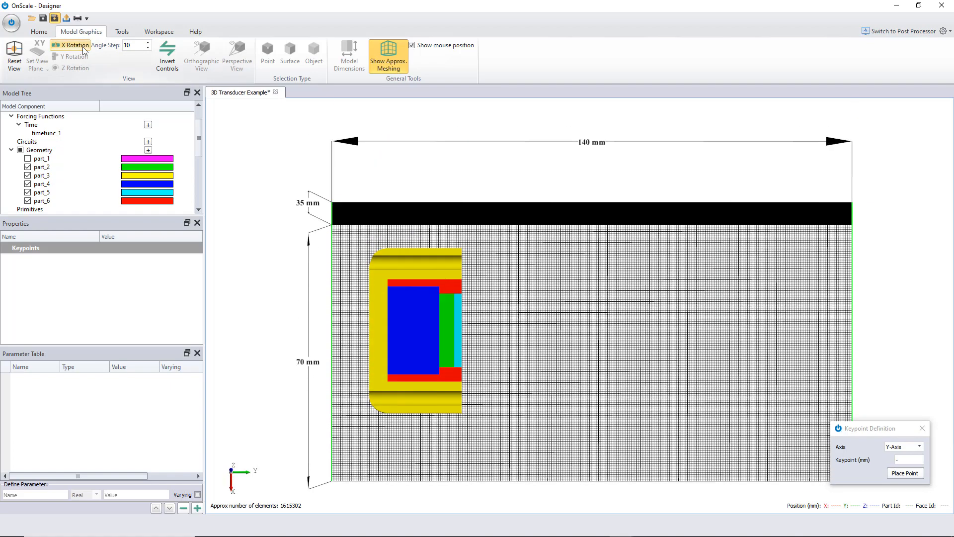
pyautogui.scroll(2, 343, 318)
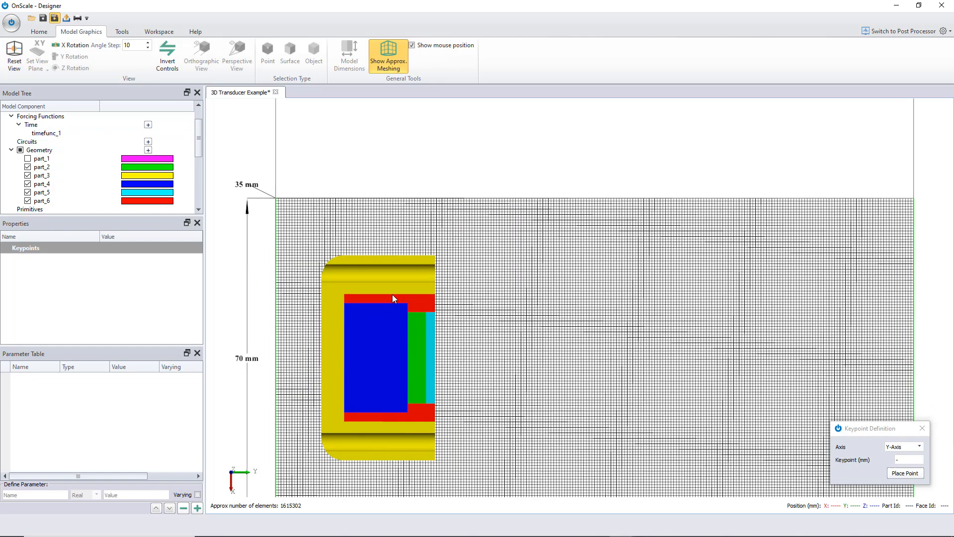
pyautogui.scroll(-2, 397, 324)
pyautogui.scroll(3, 384, 334)
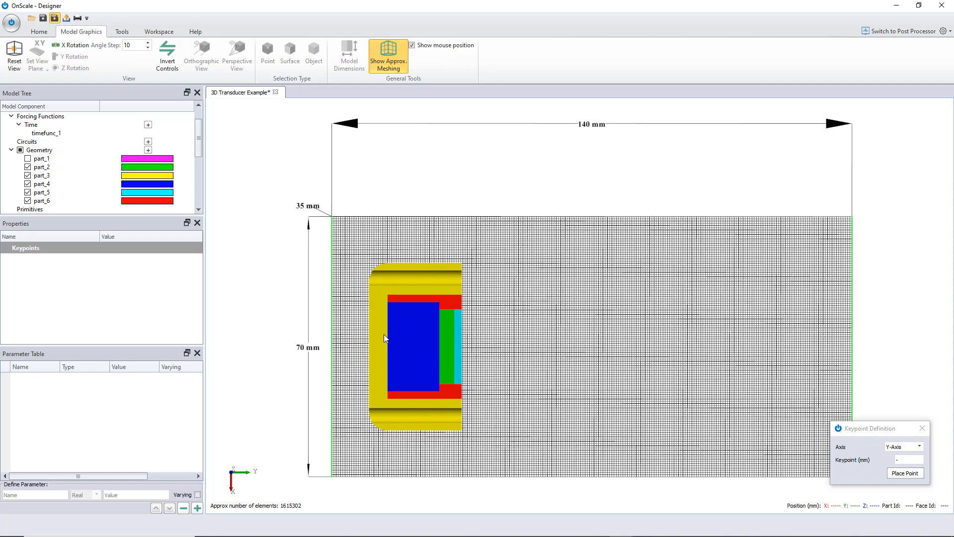
# - Place a Y-axis keypoint at 19 mm at the lower face of the green layer
pyautogui.click(322, 333)
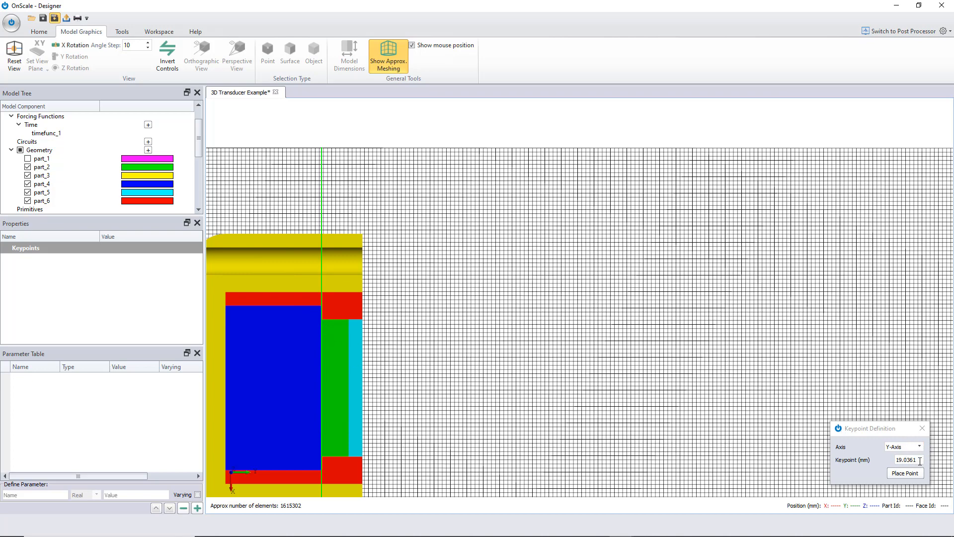
pyautogui.moveTo(920, 461); pyautogui.dragTo(897, 462)
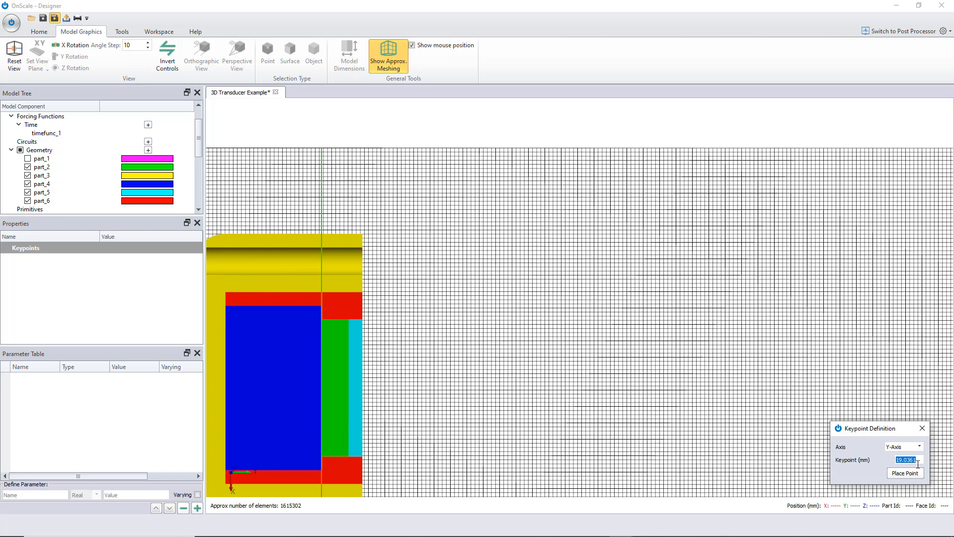
pyautogui.write('19')
pyautogui.click(904, 473)
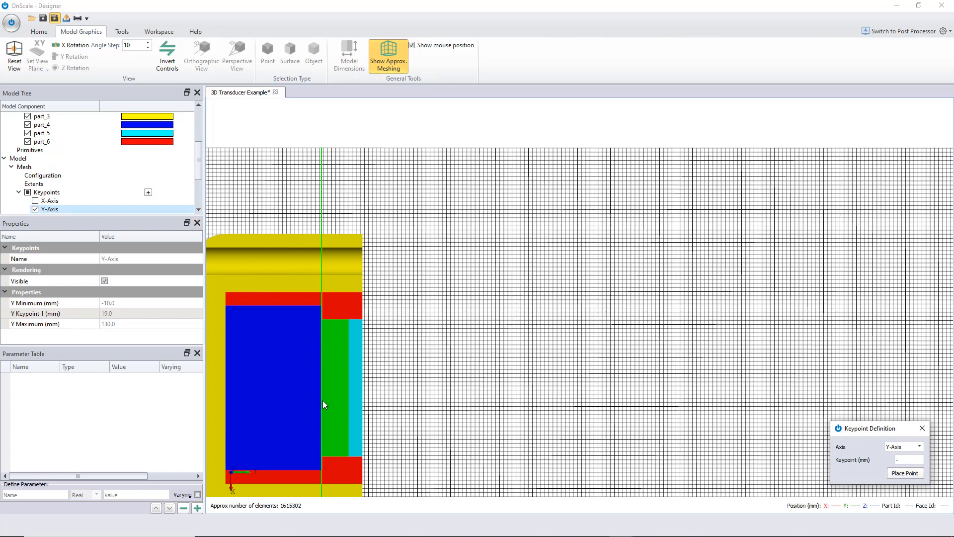
# - Place a second Y-axis keypoint at 23 mm at the upper face of the green layer and close the keypoint dialog
pyautogui.click(350, 333)
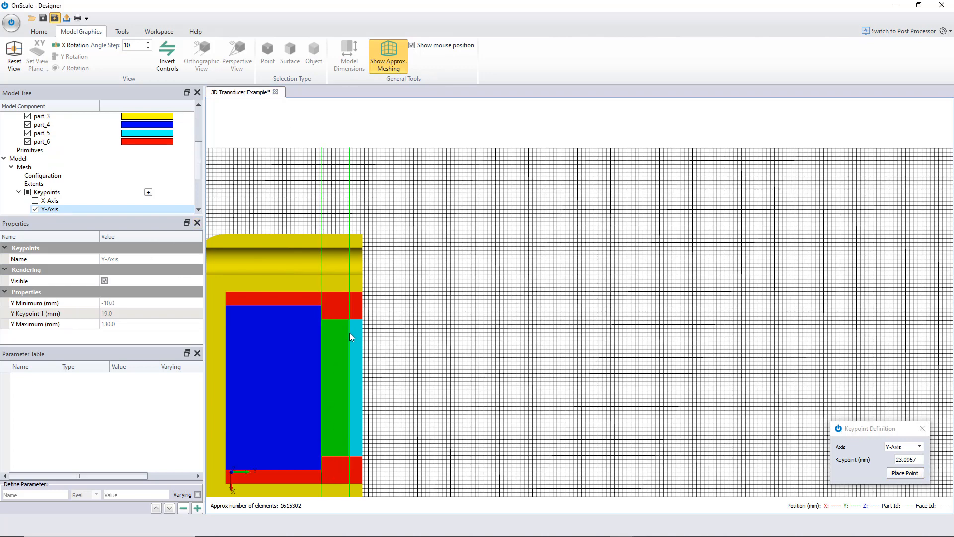
pyautogui.click(922, 459)
pyautogui.write('23')
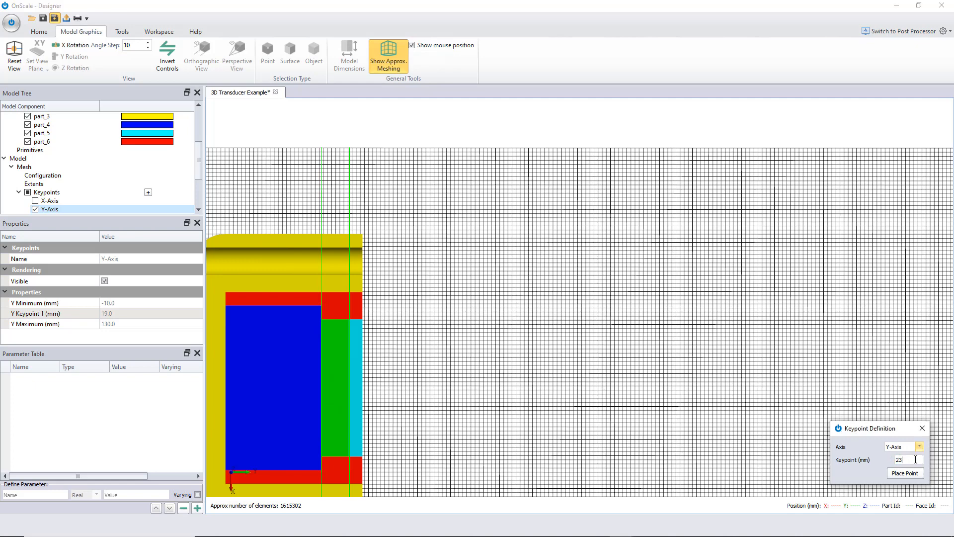
pyautogui.click(905, 472)
pyautogui.click(922, 428)
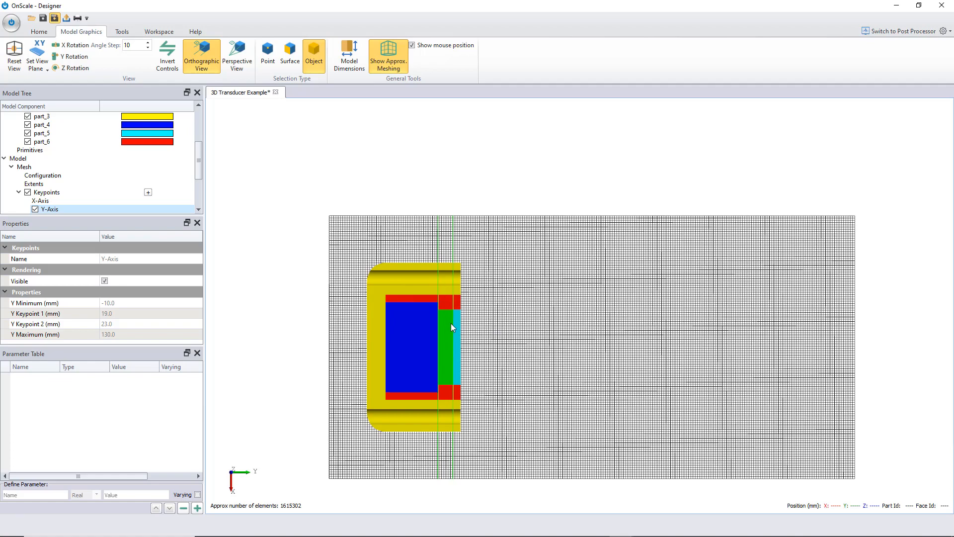
# - Turn off the approximate meshing preview and hide the Y-axis keypoint planes
pyautogui.moveTo(569, 272)
pyautogui.mouseDown()
pyautogui.moveTo(512, 220)
pyautogui.moveTo(510, 232)
pyautogui.mouseUp()
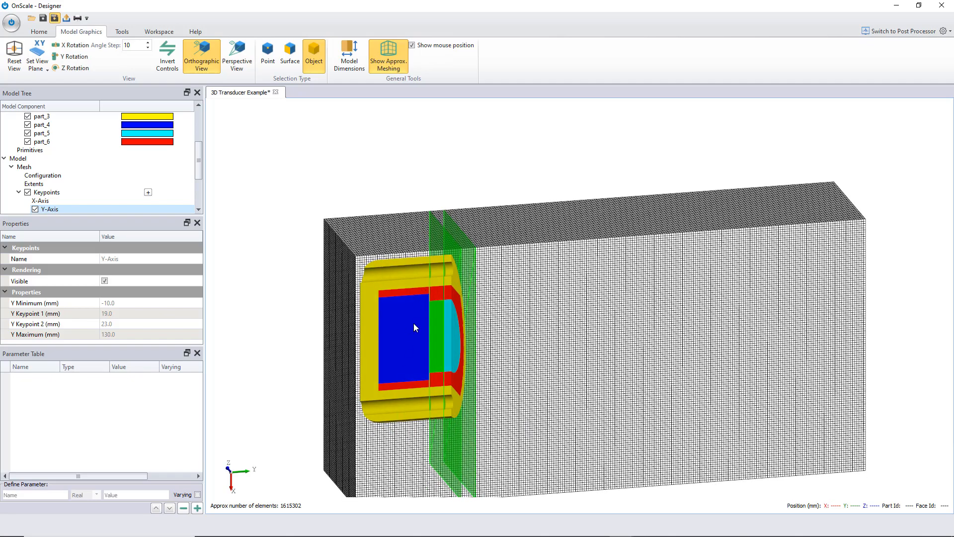
pyautogui.moveTo(693, 409); pyautogui.dragTo(327, 203)
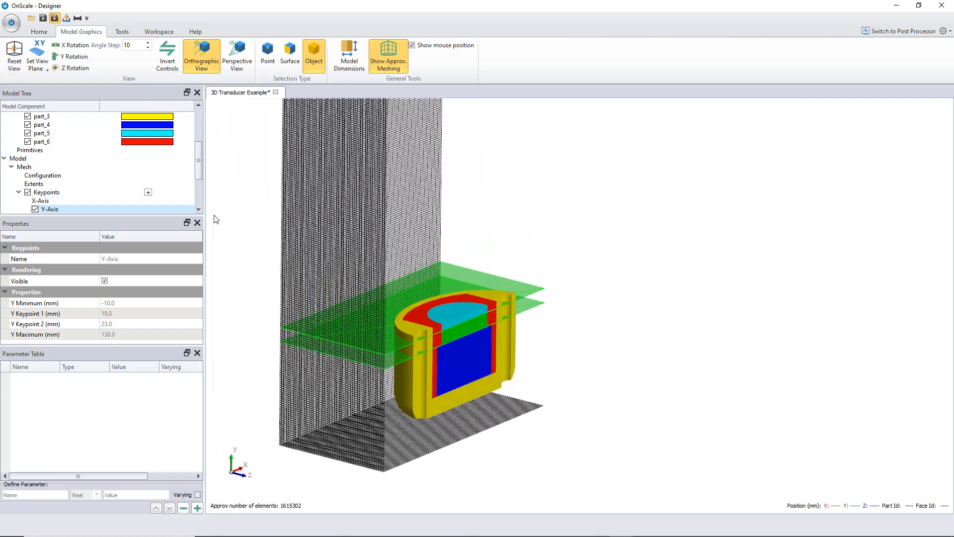
pyautogui.scroll(-1, 171, 199)
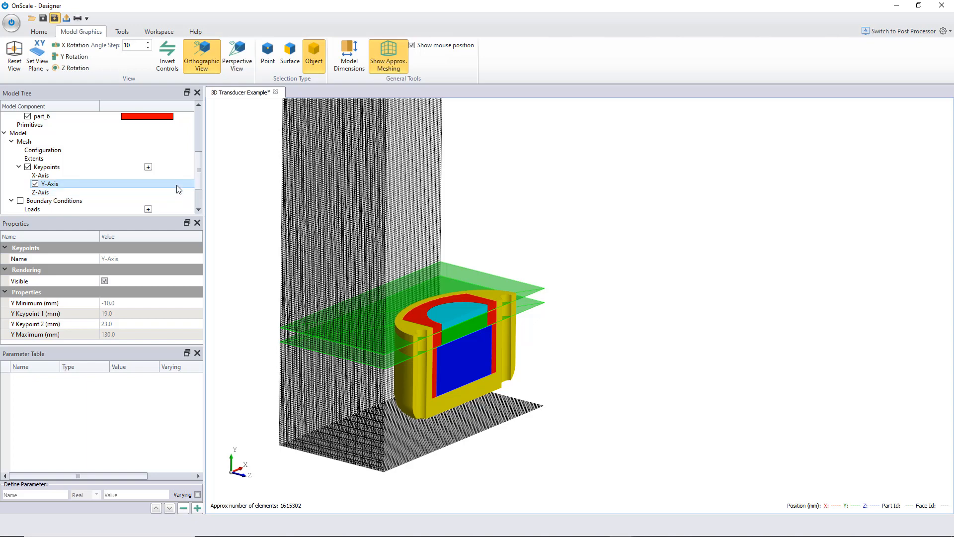
pyautogui.moveTo(198, 175); pyautogui.dragTo(200, 182)
pyautogui.click(384, 50)
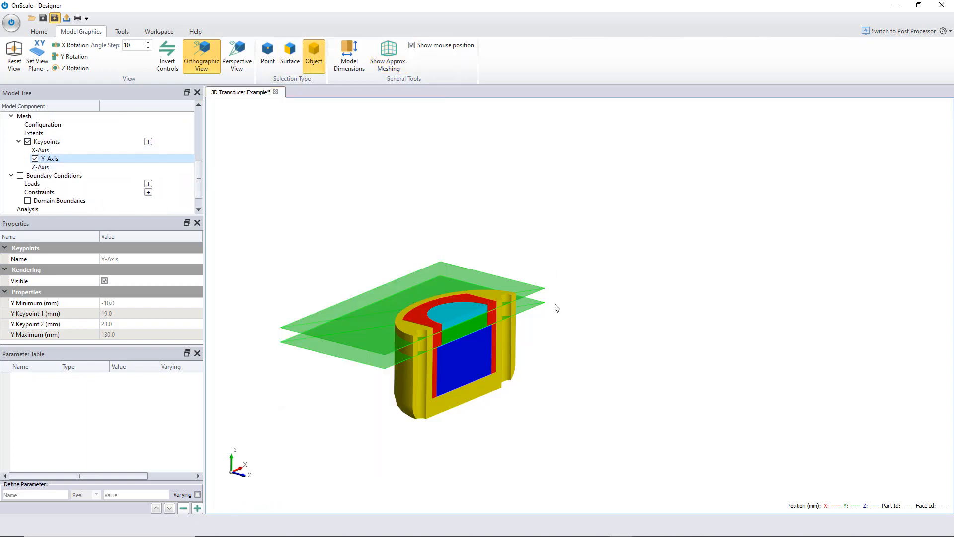
pyautogui.click(35, 159)
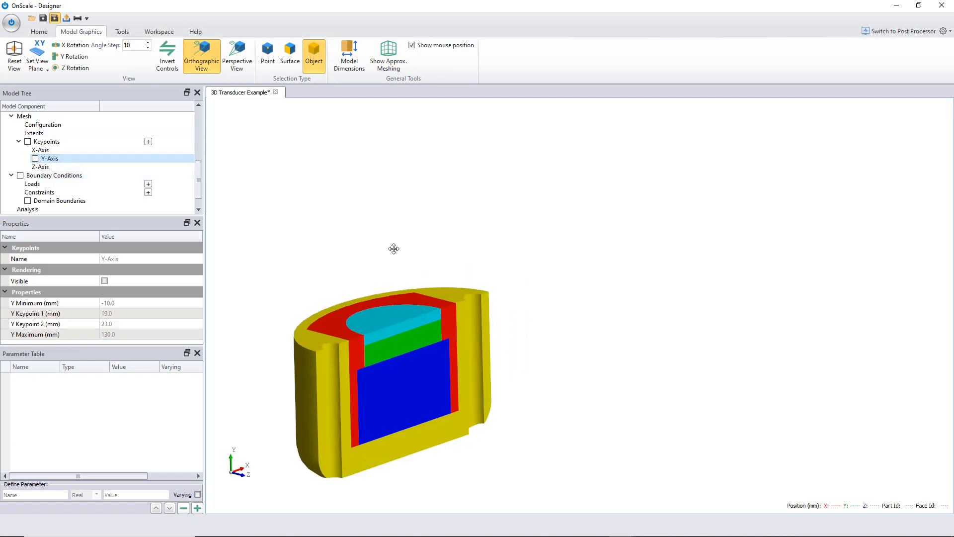
# - Hide part_4 and part_5 to expose the green layer's surfaces
pyautogui.scroll(4, 394, 249)
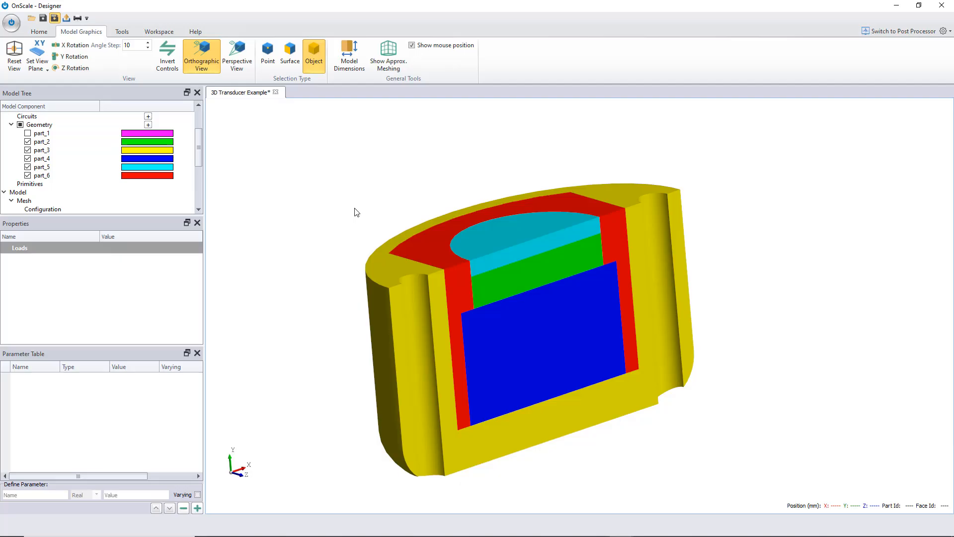
pyautogui.click(27, 158)
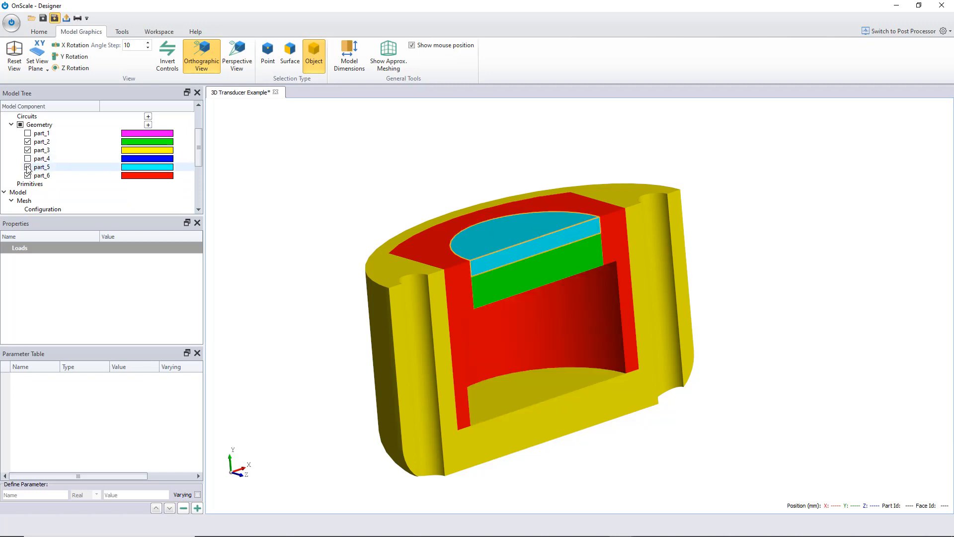
pyautogui.click(27, 167)
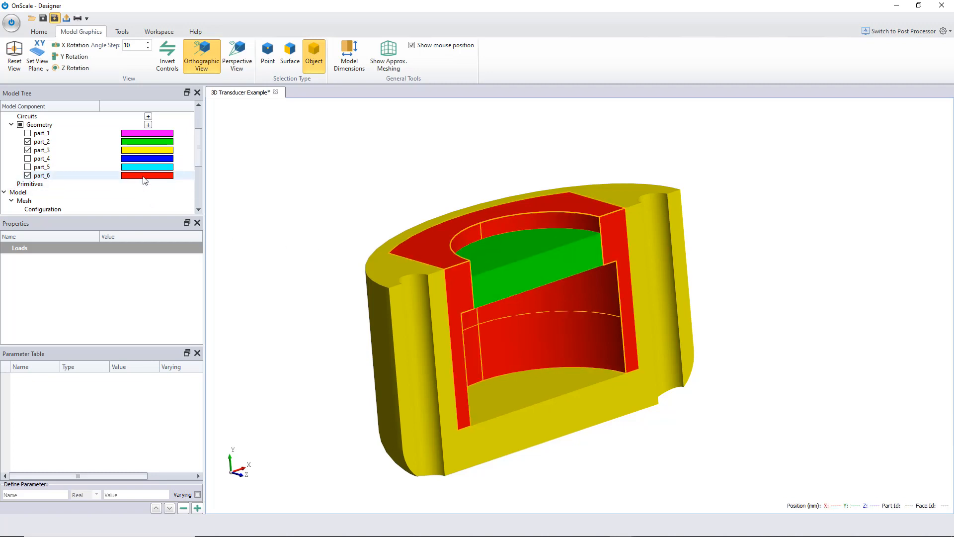
# - Start a new load on a surface of part_2 and set its load type to Voltage
pyautogui.scroll(-1, 145, 180)
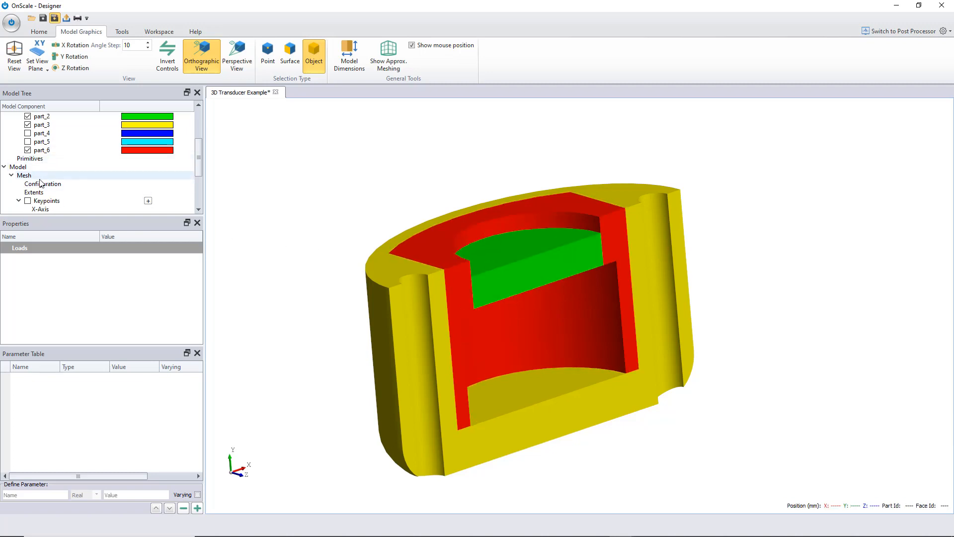
pyautogui.scroll(-2, 46, 178)
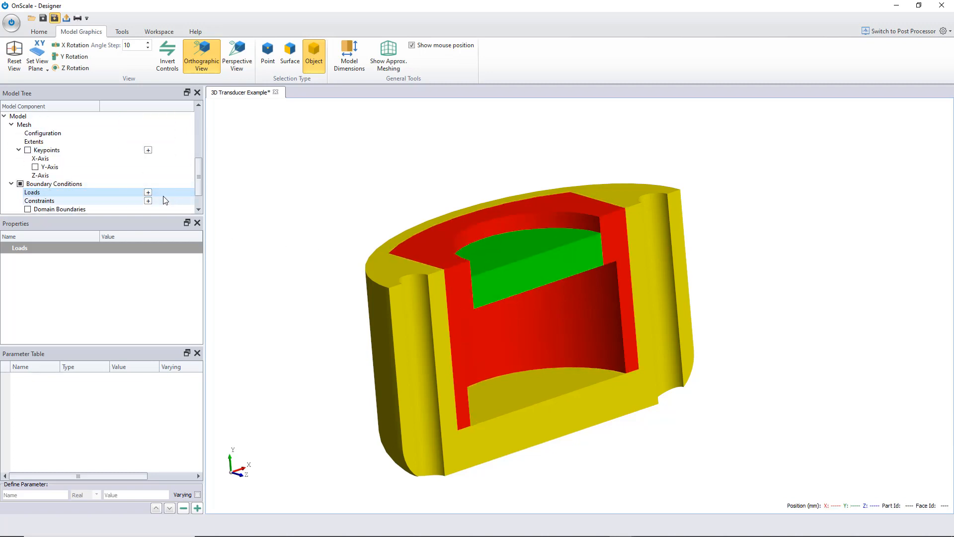
pyautogui.click(148, 192)
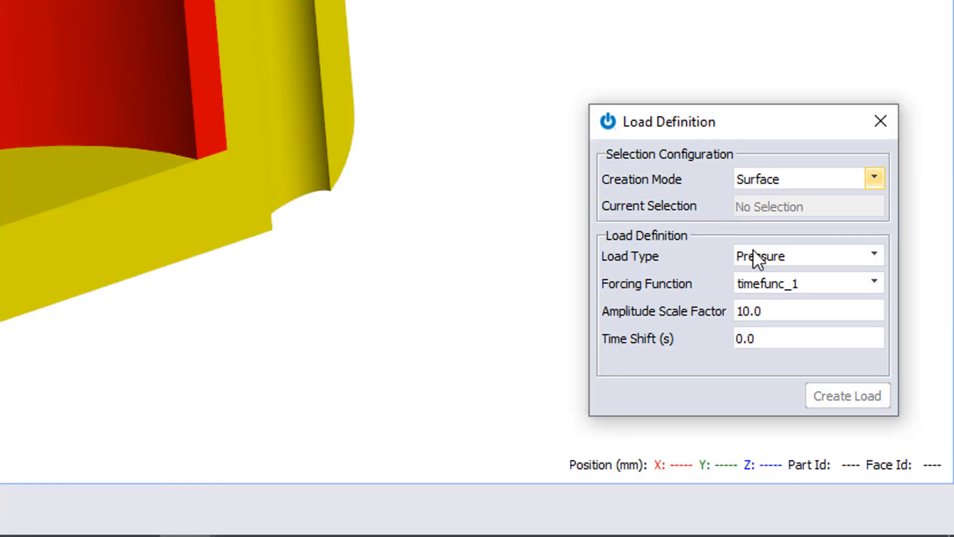
pyautogui.click(1, 1)
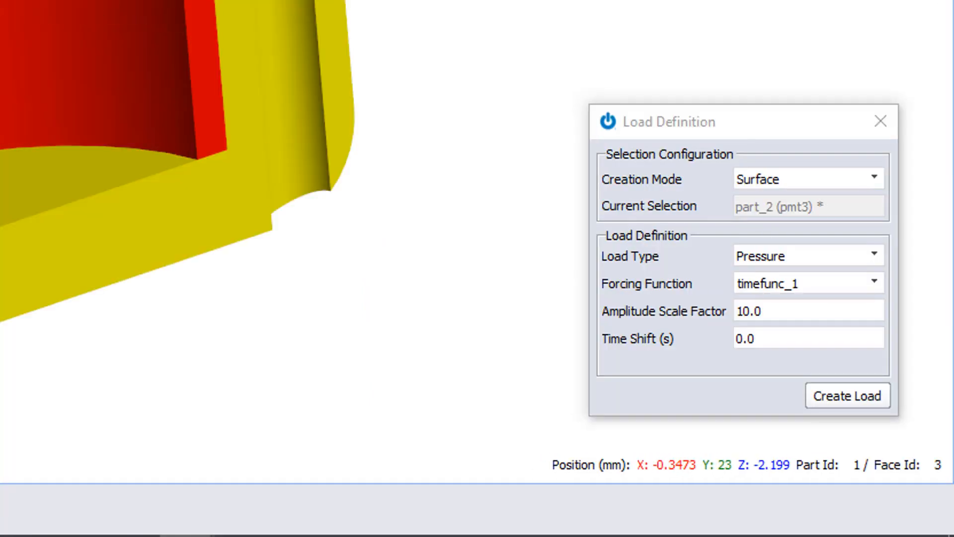
pyautogui.click(839, 263)
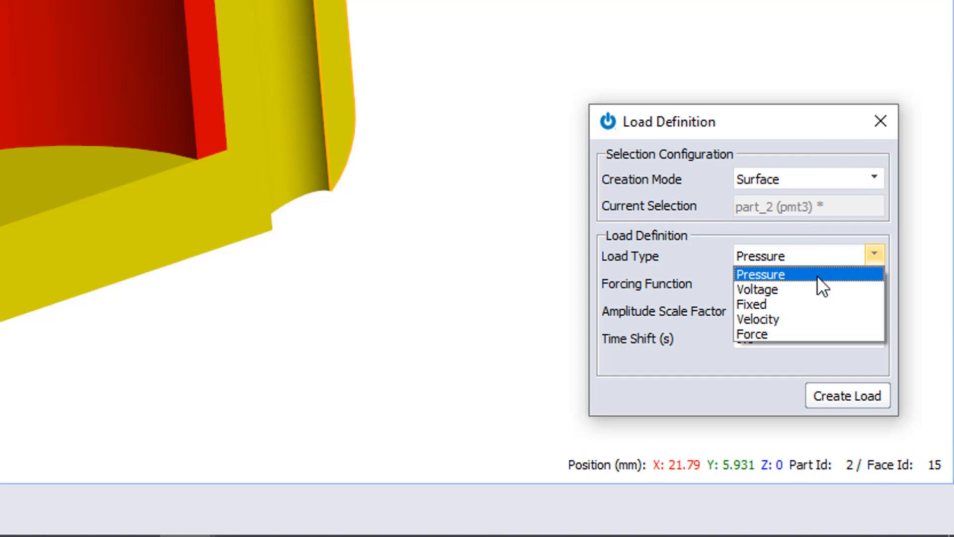
pyautogui.click(802, 291)
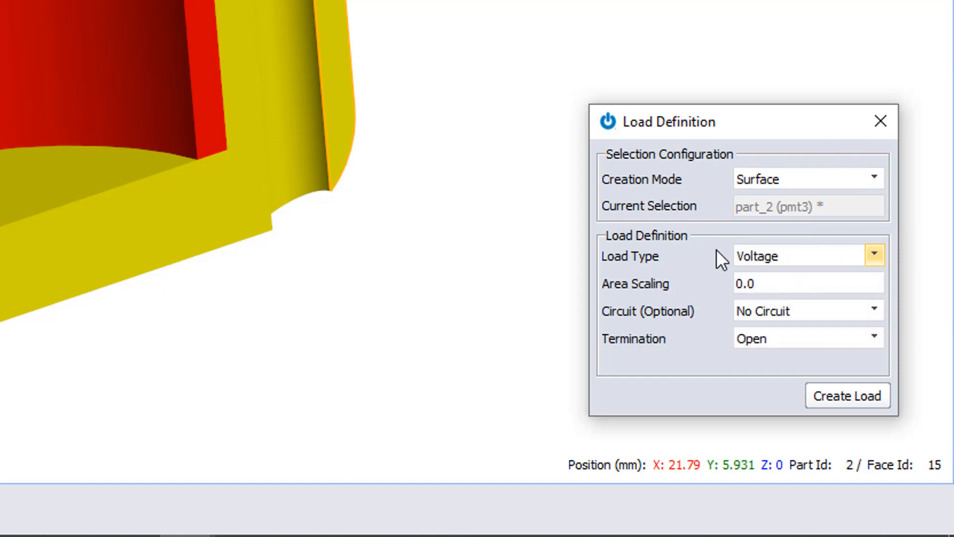
# - Keep no circuit and set the voltage load's termination to timefunc_1
pyautogui.click(798, 313)
pyautogui.click(798, 328)
pyautogui.click(800, 335)
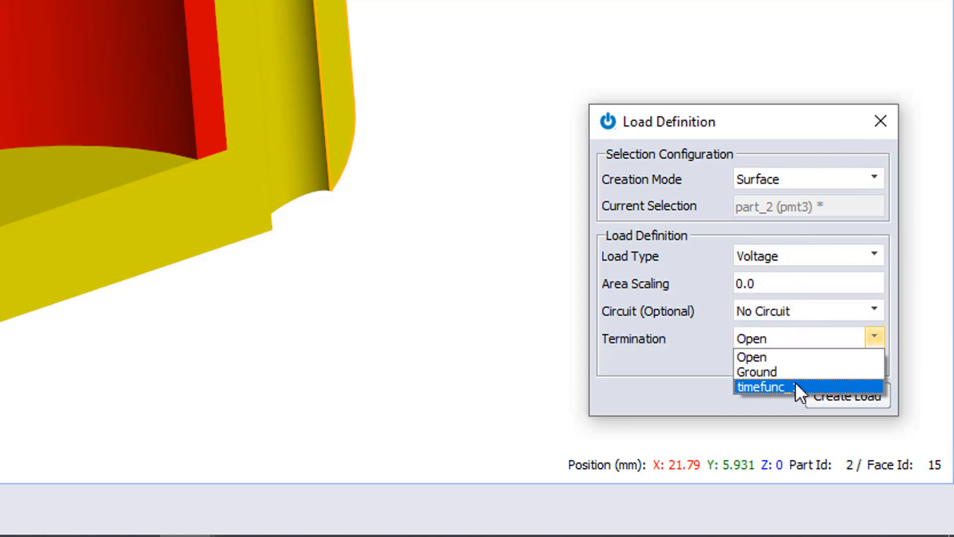
pyautogui.click(795, 383)
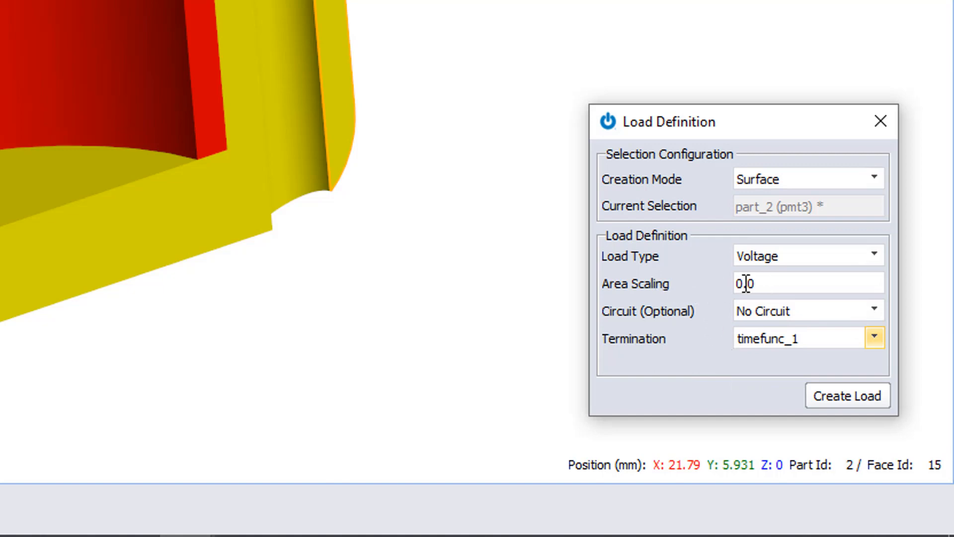
# - Consult the symmetry help article on area scaling and set the voltage load's area scaling to 2
pyautogui.doubleClick(790, 288)
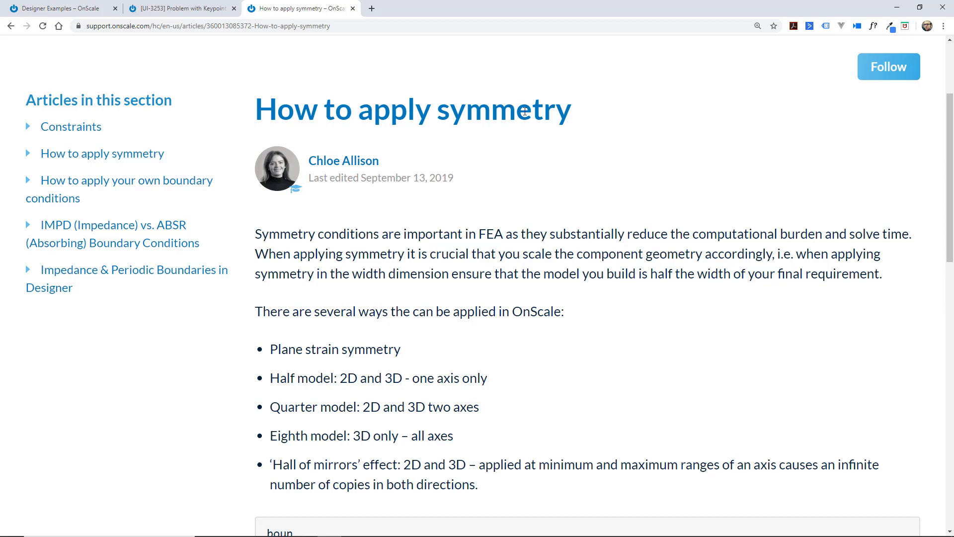
pyautogui.scroll(-10, 571, 115)
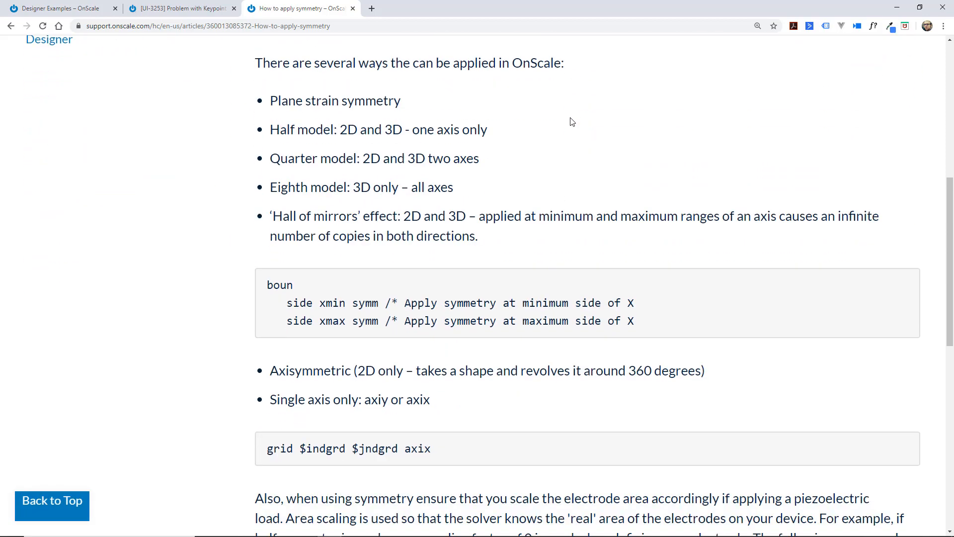
pyautogui.scroll(-2, 572, 121)
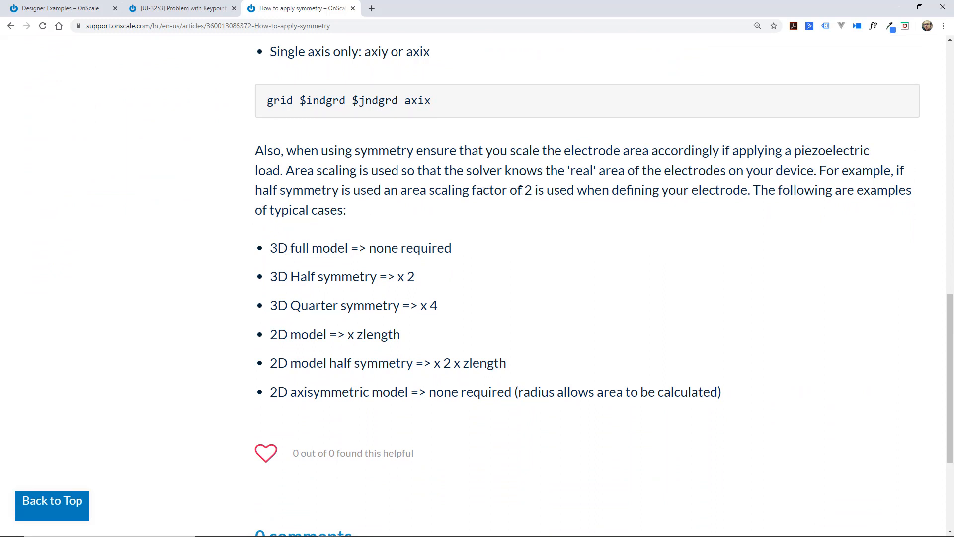
pyautogui.moveTo(536, 191); pyautogui.dragTo(244, 154)
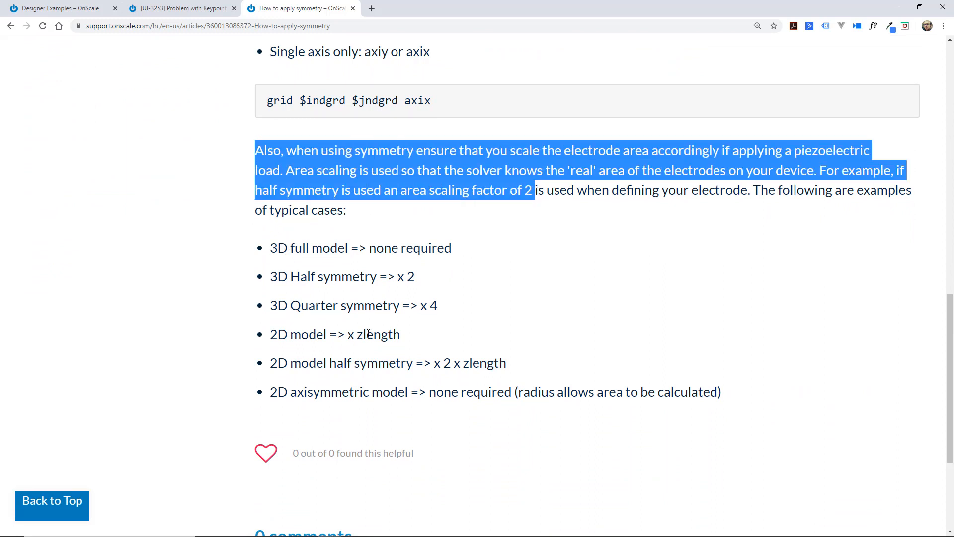
pyautogui.moveTo(463, 253); pyautogui.dragTo(272, 257)
pyautogui.moveTo(465, 249); pyautogui.dragTo(371, 248)
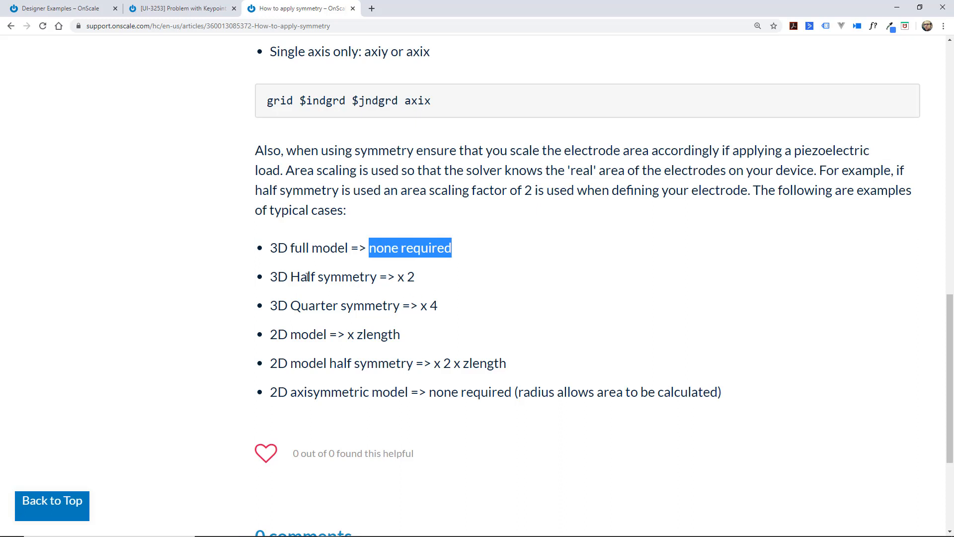
pyautogui.moveTo(273, 277); pyautogui.dragTo(419, 283)
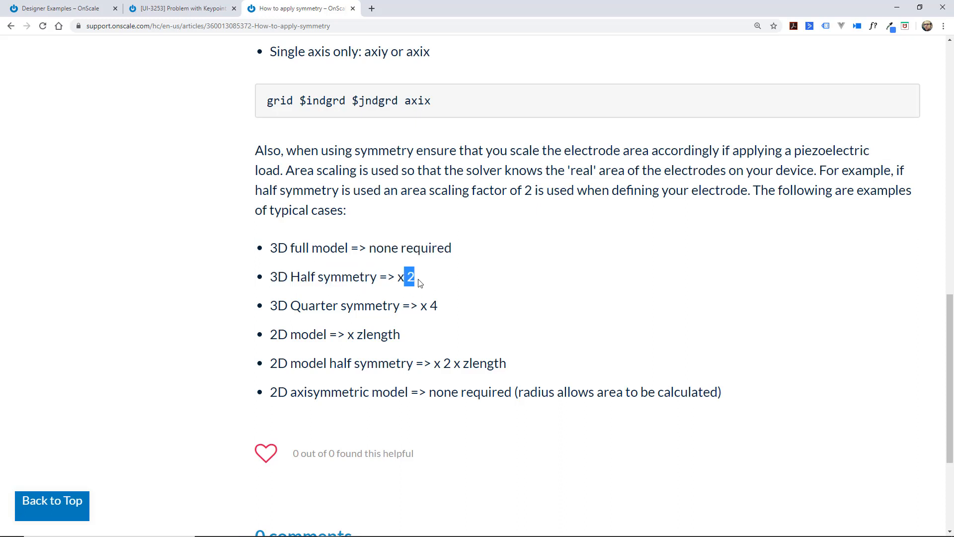
pyautogui.moveTo(273, 306); pyautogui.dragTo(430, 306)
pyautogui.moveTo(400, 334); pyautogui.dragTo(349, 334)
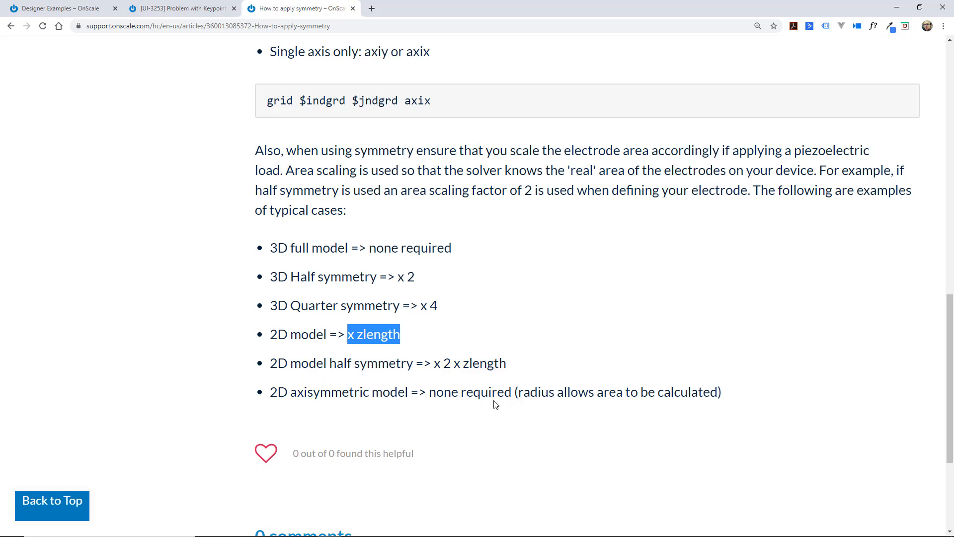
pyautogui.moveTo(740, 403); pyautogui.dragTo(265, 359)
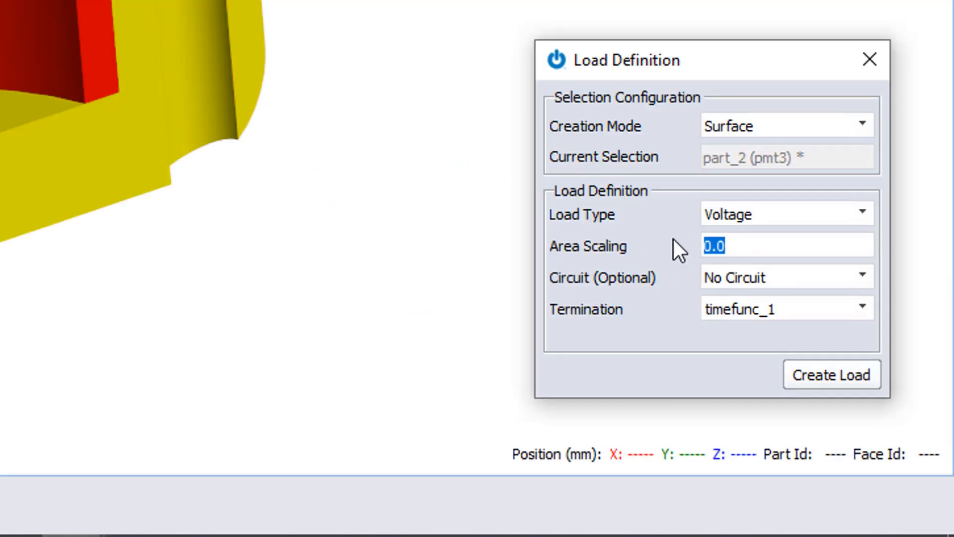
pyautogui.write('2')
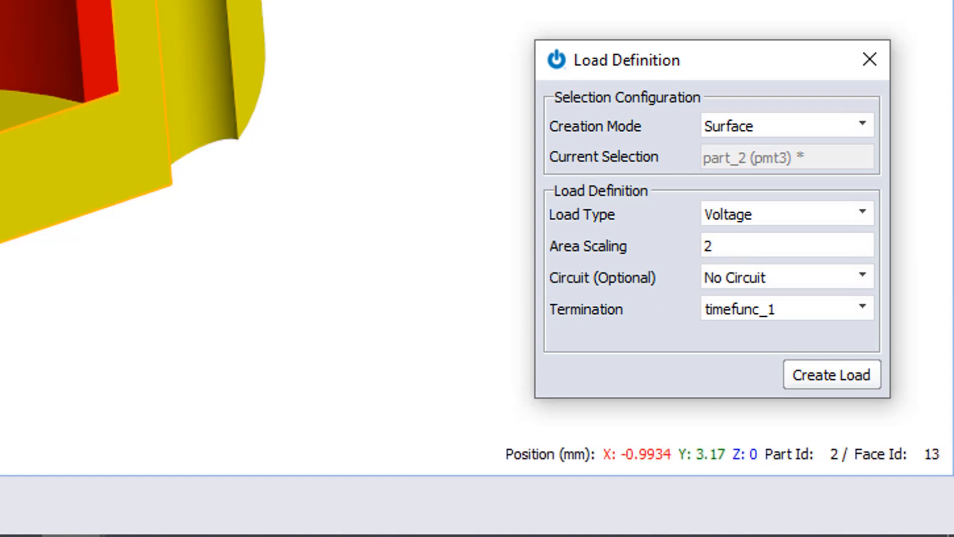
# - Create the voltage load on the selected part_2 surface
pyautogui.moveTo(75, 50); pyautogui.dragTo(20, 20)
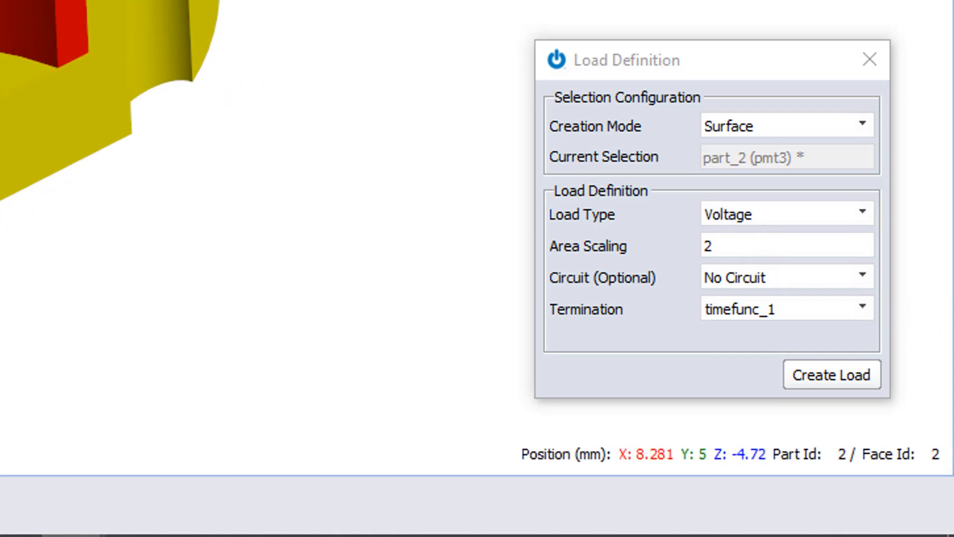
pyautogui.moveTo(29, 90); pyautogui.dragTo(94, 107)
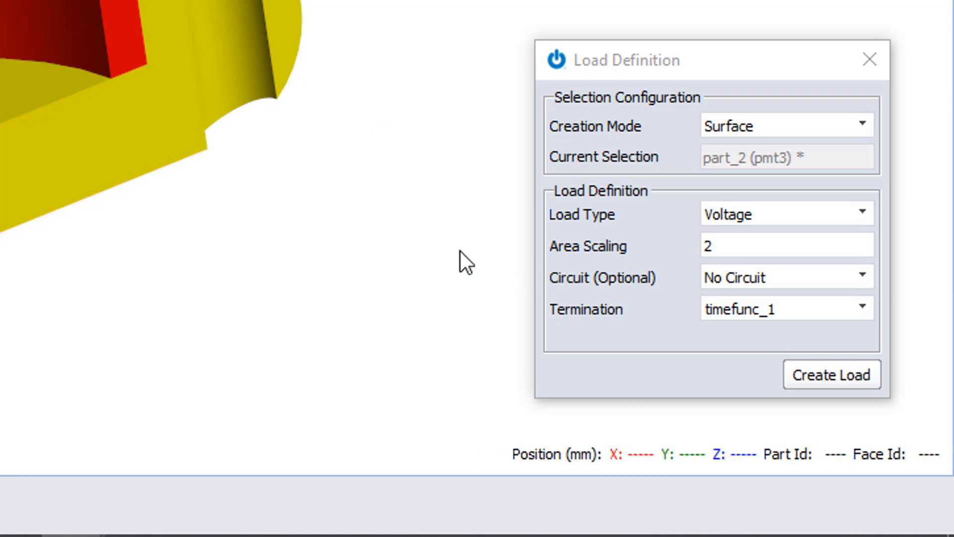
pyautogui.click(842, 385)
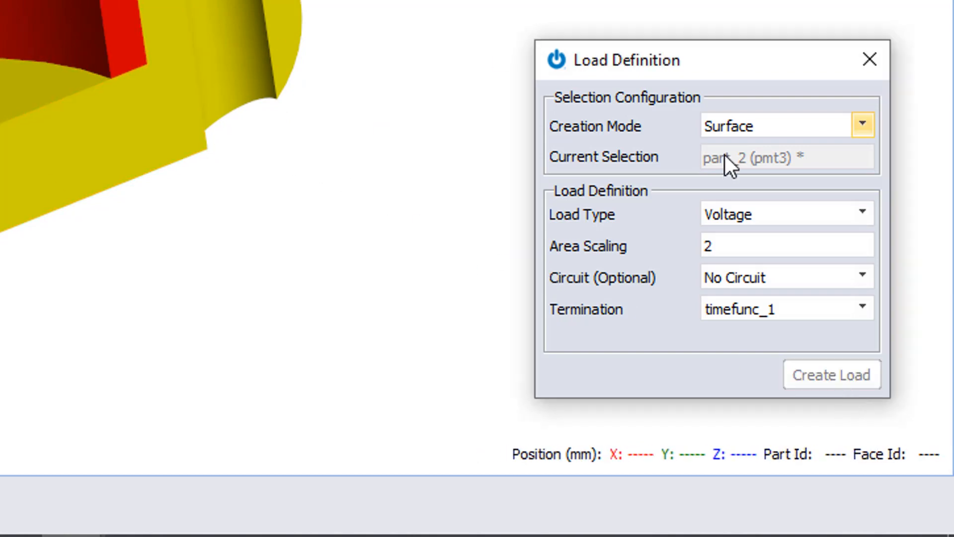
# - Define a second voltage load on another part_2 surface with Ground termination and close the load dialog
pyautogui.moveTo(30, 129); pyautogui.dragTo(10, 60)
pyautogui.click(5, 30)
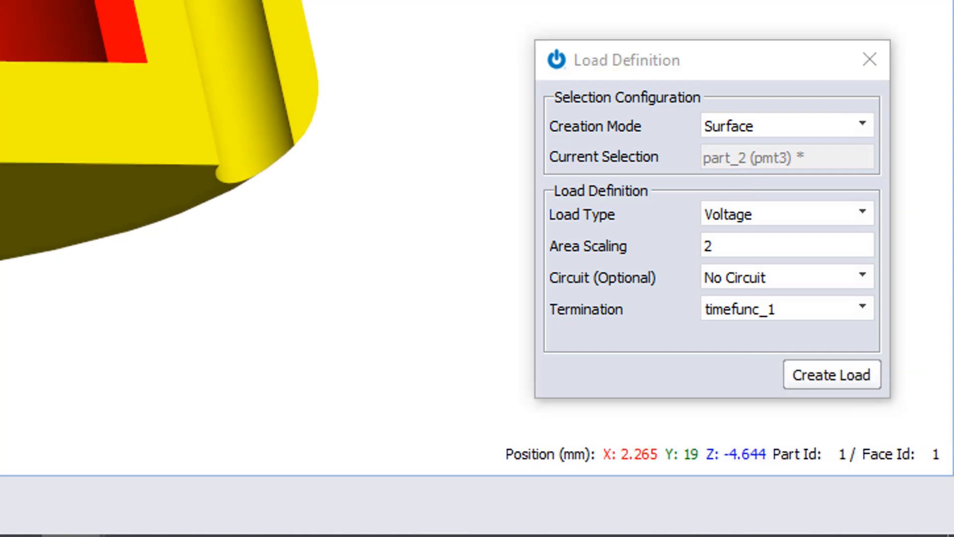
pyautogui.click(760, 311)
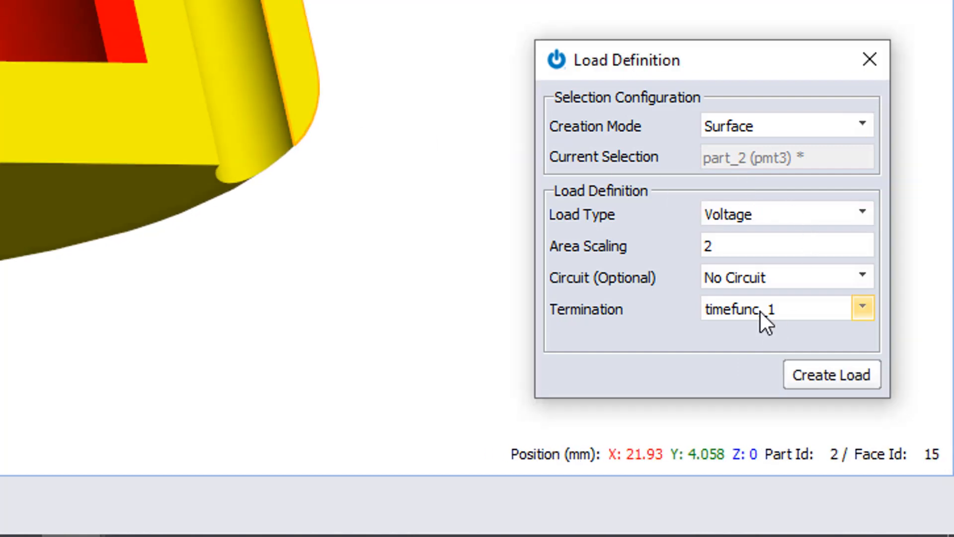
pyautogui.click(760, 312)
pyautogui.click(754, 346)
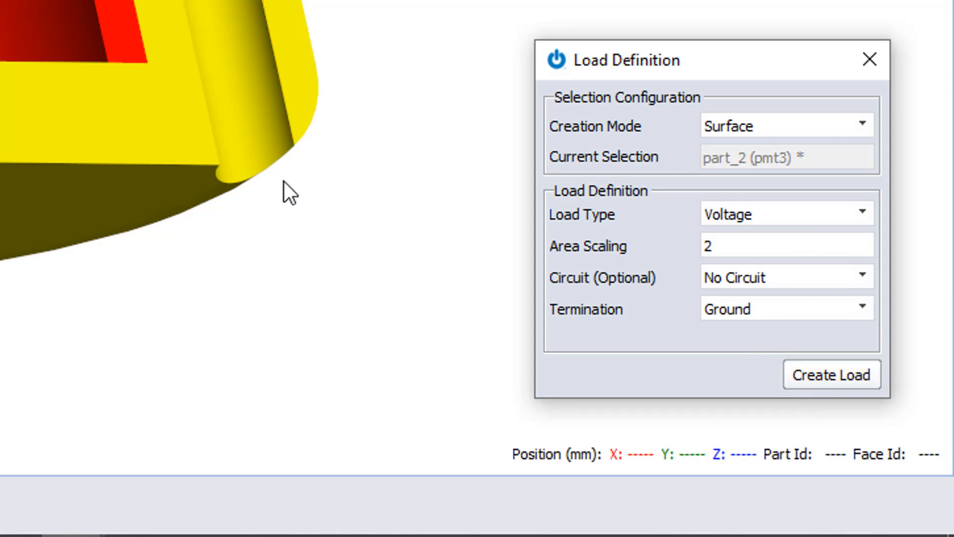
pyautogui.click(868, 63)
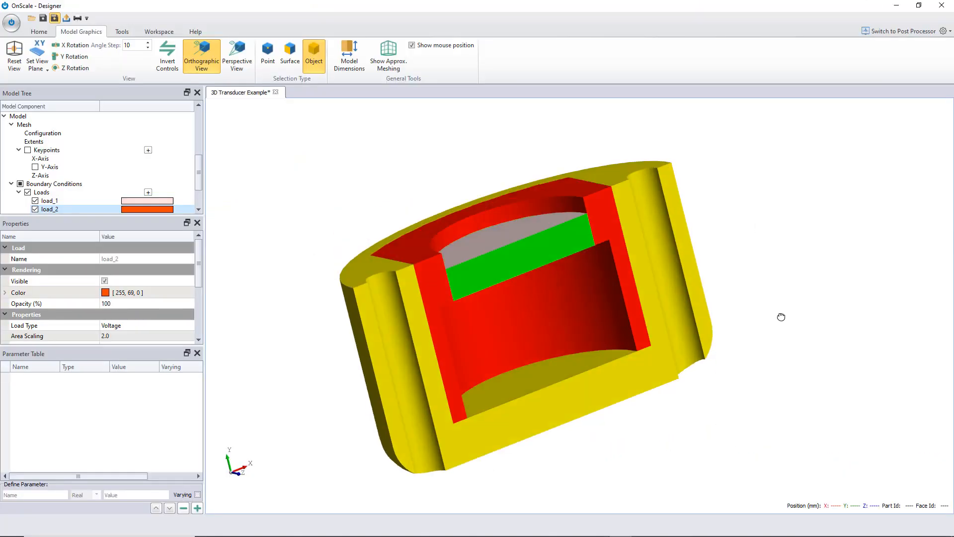
# - Make part_4 and part_5 visible again
pyautogui.moveTo(782, 317); pyautogui.dragTo(855, 330)
pyautogui.moveTo(349, 214); pyautogui.dragTo(739, 170)
pyautogui.moveTo(312, 319); pyautogui.dragTo(592, 393)
pyautogui.scroll(3, 55, 164)
pyautogui.click(28, 158)
pyautogui.click(28, 167)
pyautogui.moveTo(363, 279); pyautogui.dragTo(307, 249)
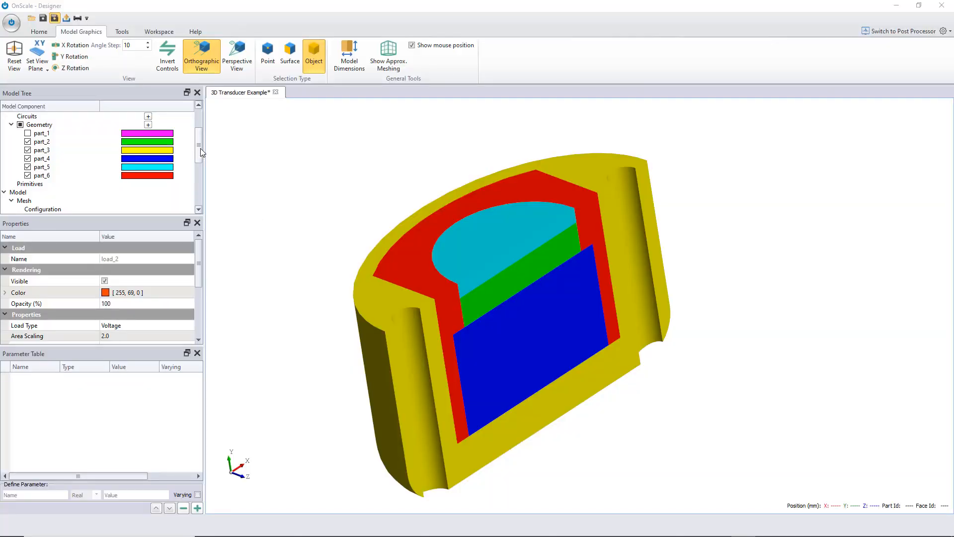
# - Open the domain boundary settings and make part_1 visible again
pyautogui.moveTo(201, 148); pyautogui.dragTo(208, 197)
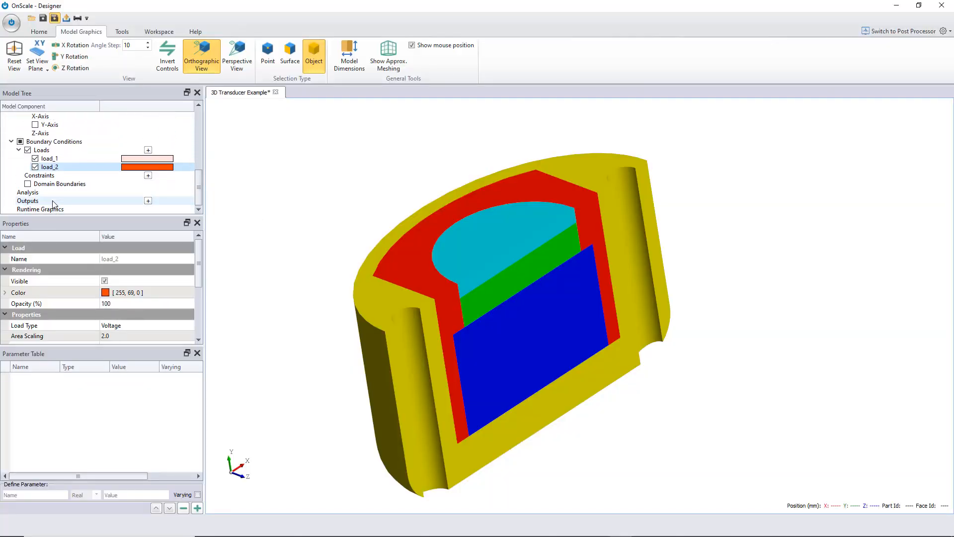
pyautogui.click(59, 184)
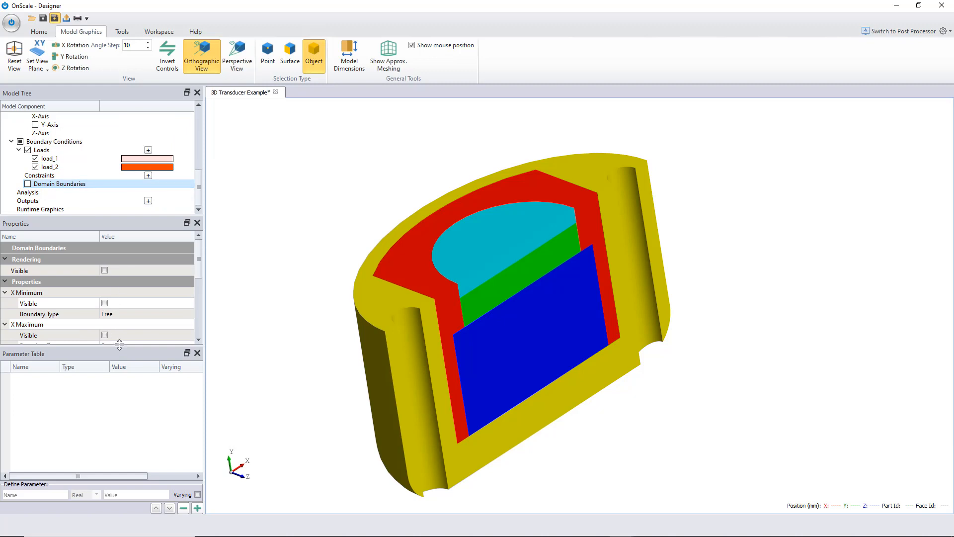
pyautogui.moveTo(120, 351); pyautogui.dragTo(106, 452)
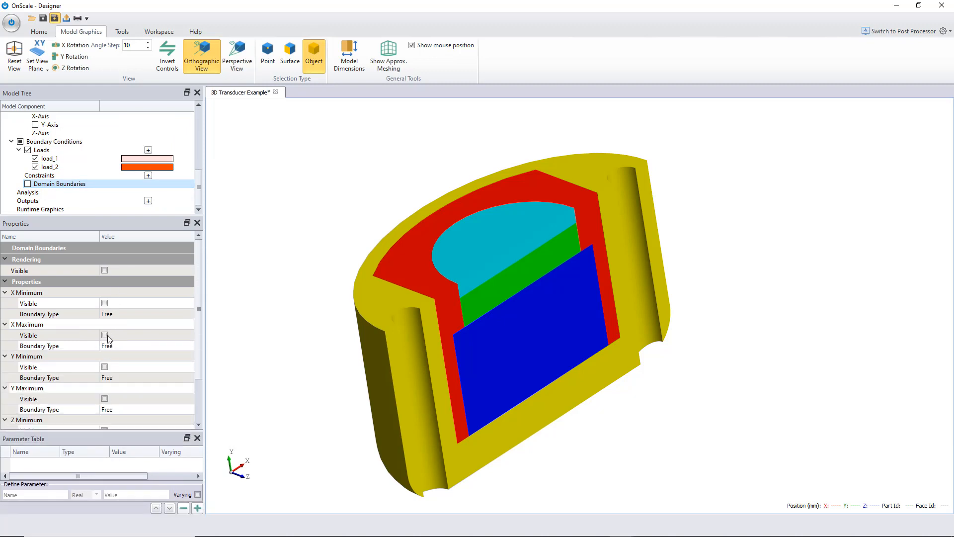
pyautogui.moveTo(198, 308); pyautogui.dragTo(202, 339)
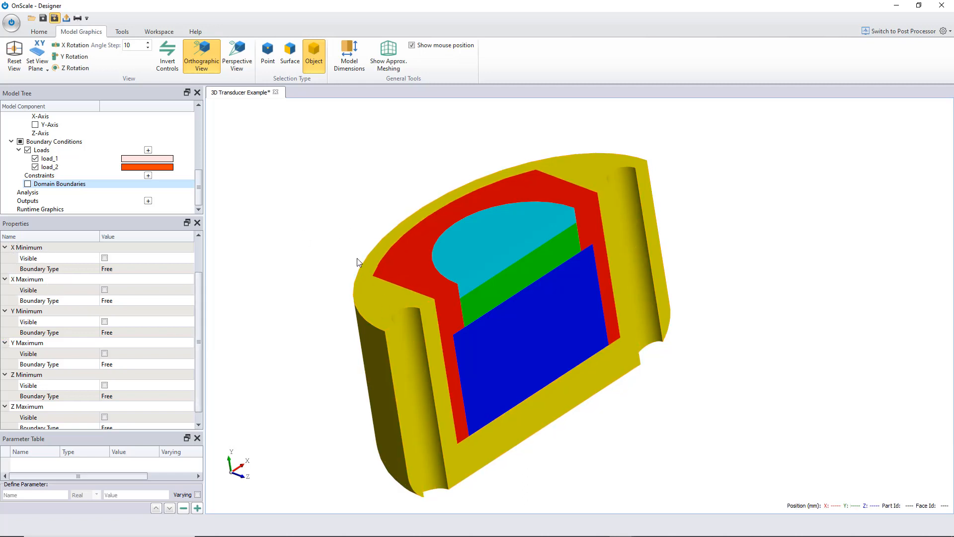
pyautogui.scroll(5, 150, 152)
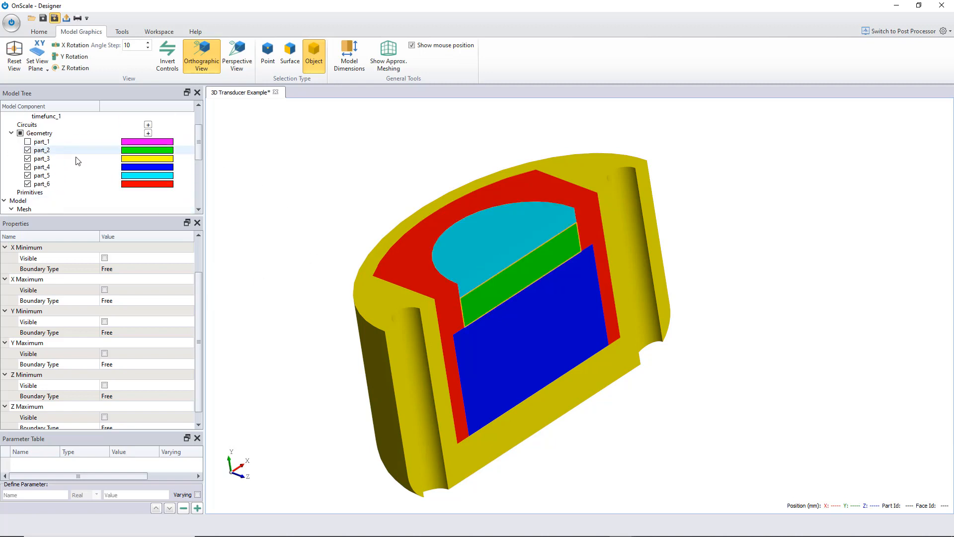
pyautogui.click(28, 142)
pyautogui.scroll(-5, 430, 190)
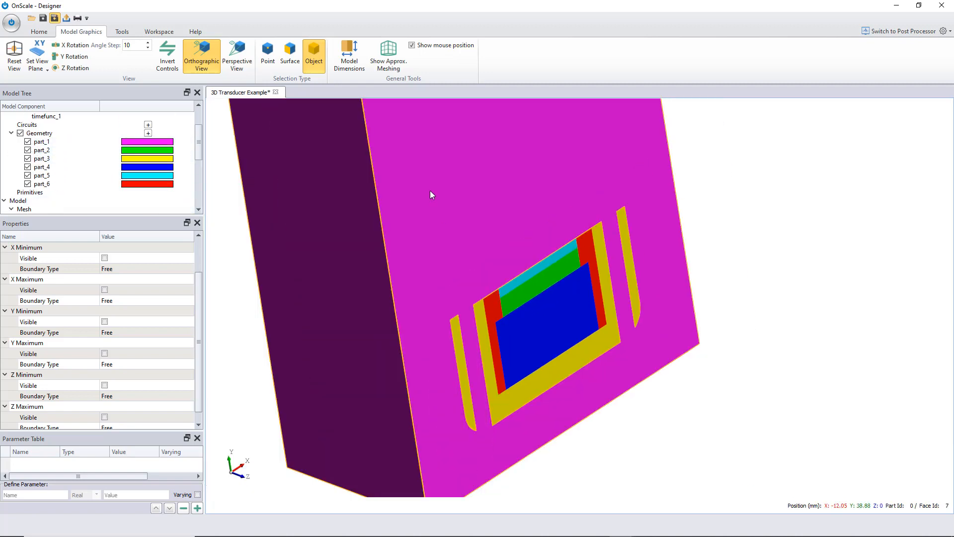
pyautogui.scroll(-2, 432, 193)
pyautogui.scroll(3, 473, 178)
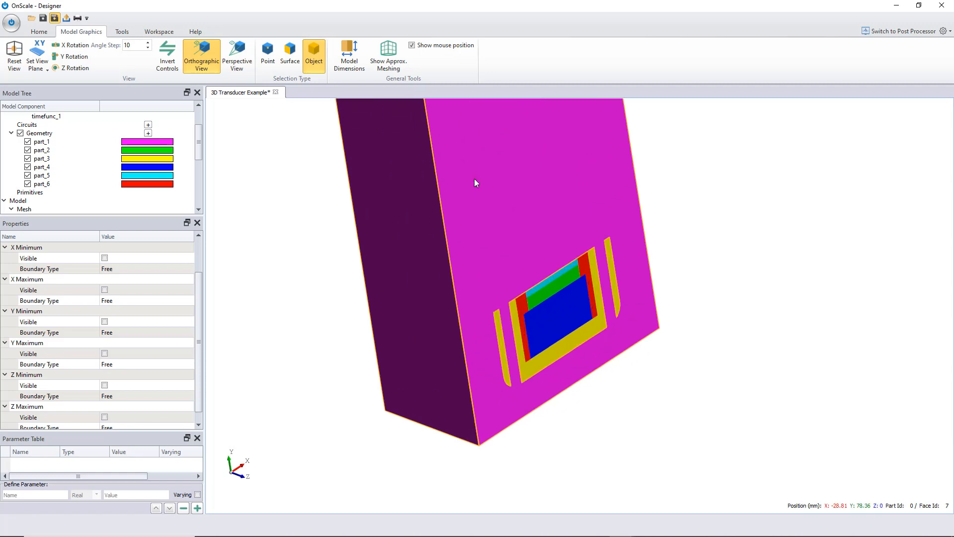
pyautogui.scroll(-2, 474, 199)
pyautogui.moveTo(474, 199); pyautogui.dragTo(494, 209)
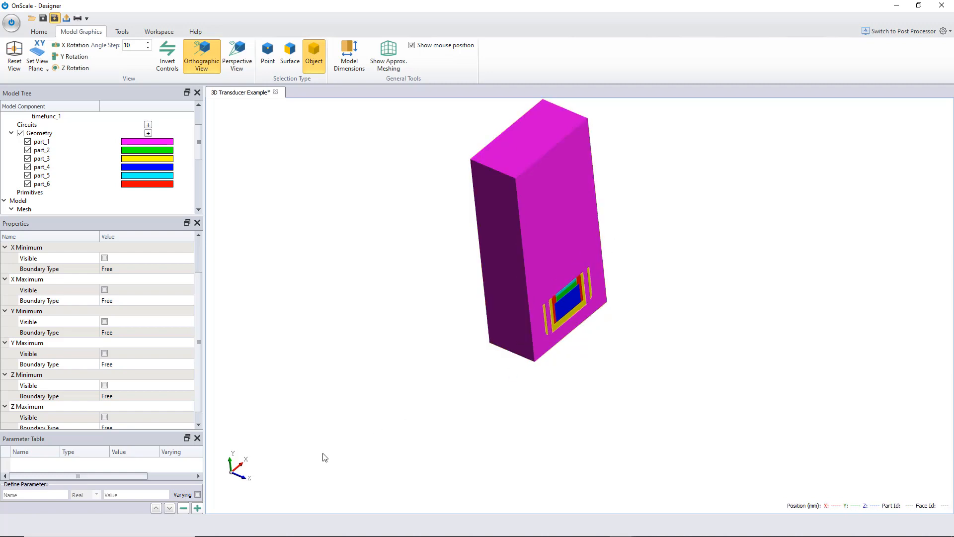
pyautogui.moveTo(253, 483); pyautogui.dragTo(259, 413)
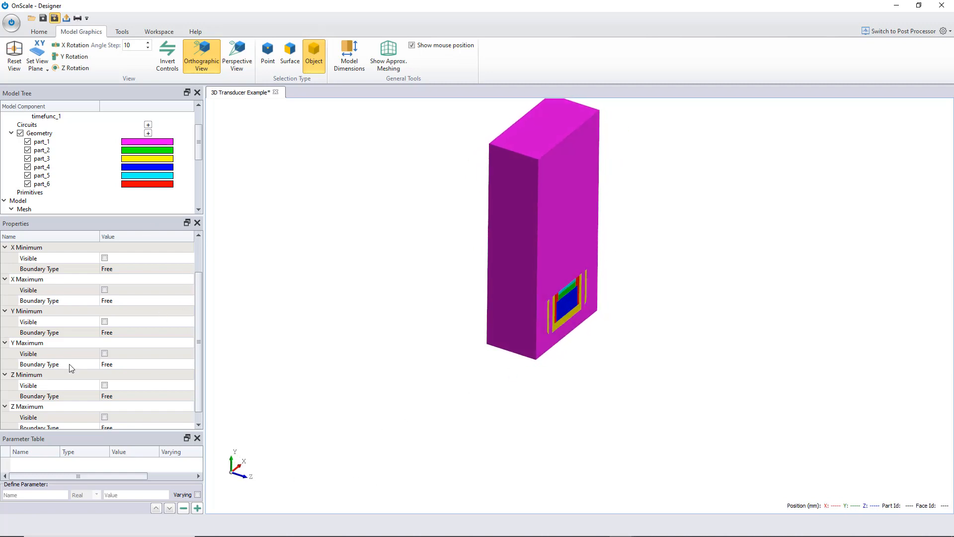
# - Set the Z maximum domain boundary type to Symmetry
pyautogui.scroll(-1, 199, 390)
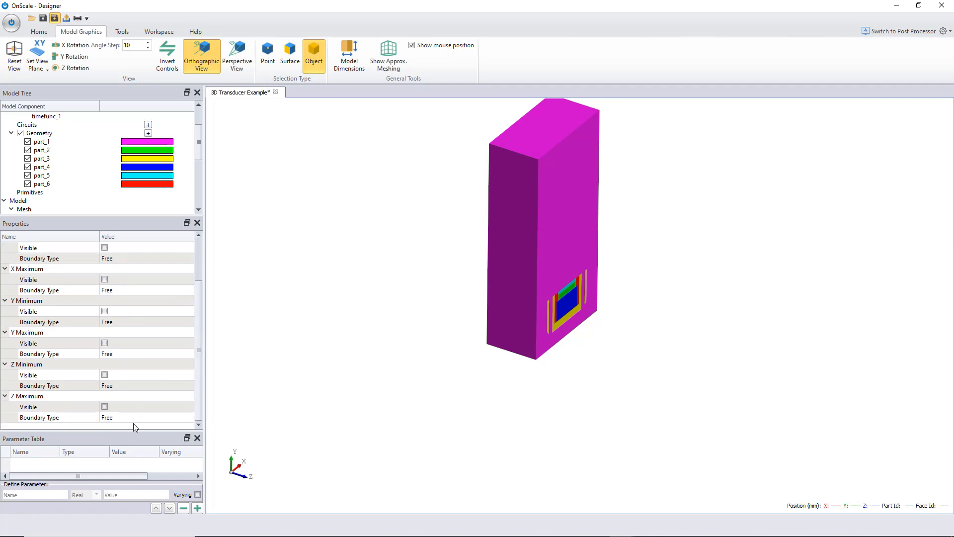
pyautogui.click(133, 417)
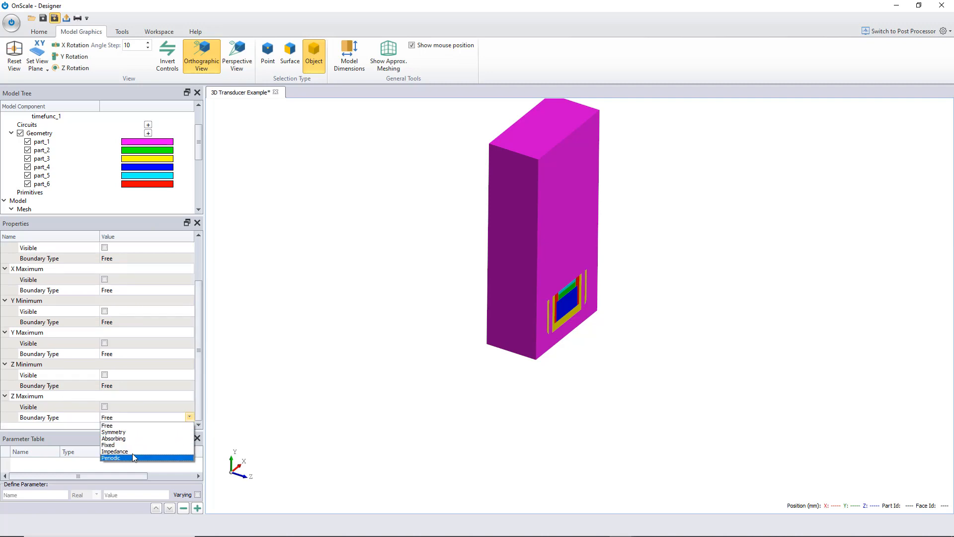
pyautogui.click(129, 432)
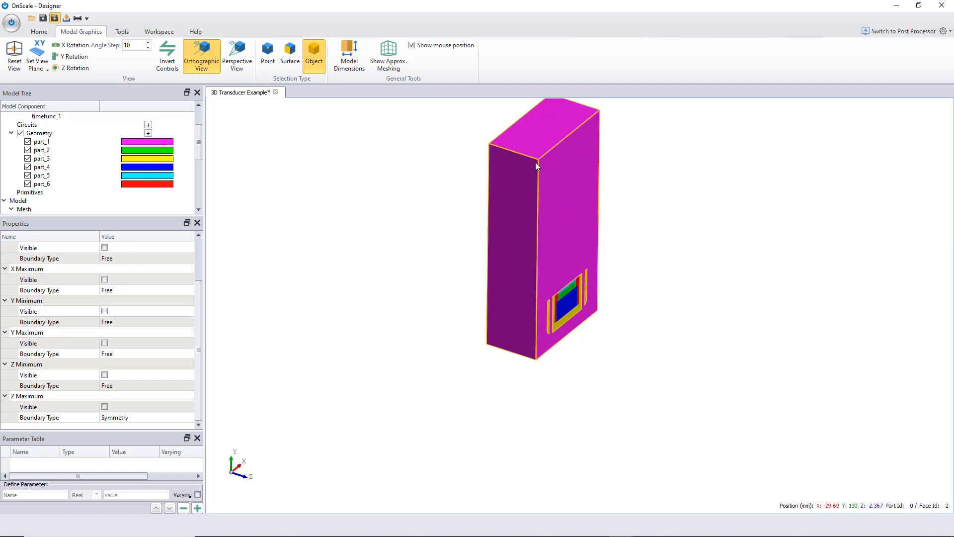
# - Set the X minimum and X maximum domain boundary types to Absorbing
pyautogui.moveTo(620, 264); pyautogui.dragTo(568, 281)
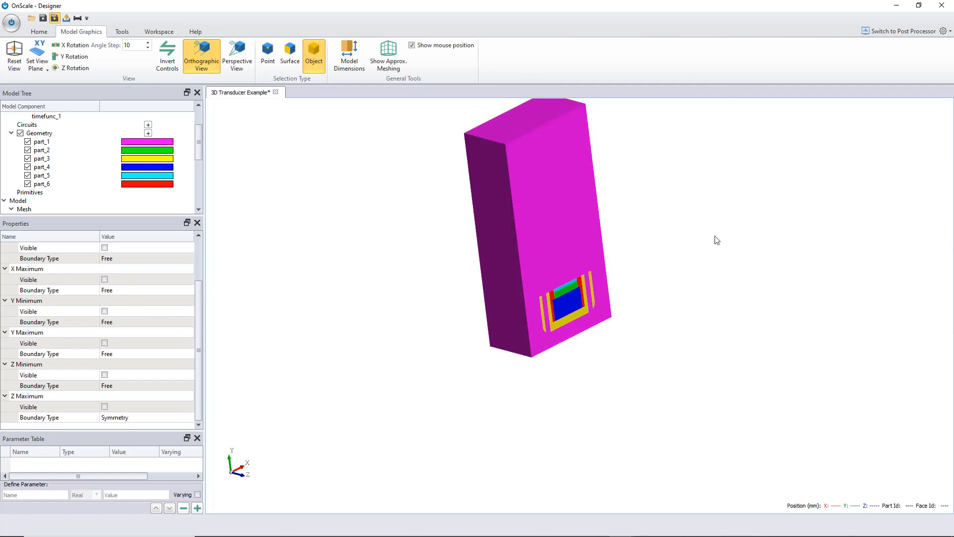
pyautogui.moveTo(622, 250); pyautogui.dragTo(632, 236)
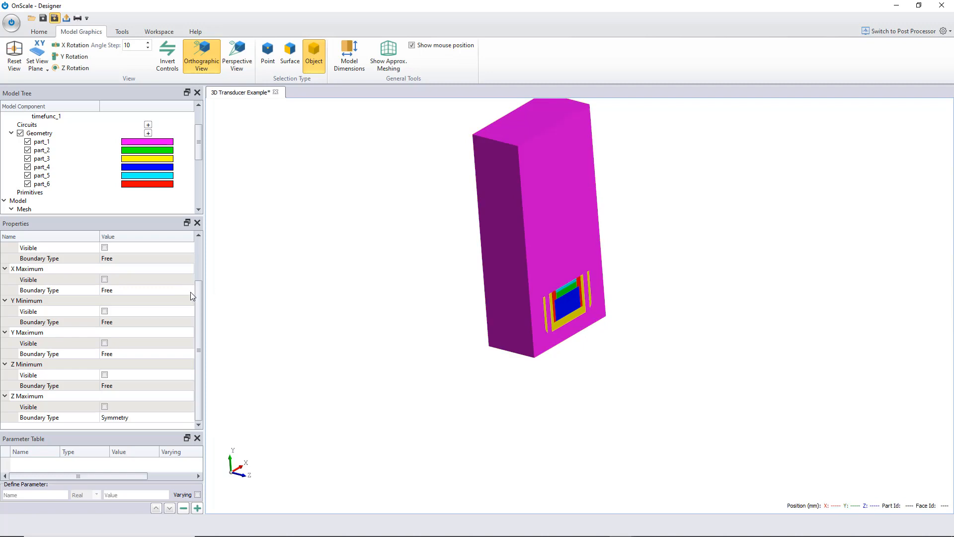
pyautogui.moveTo(196, 298); pyautogui.dragTo(195, 282)
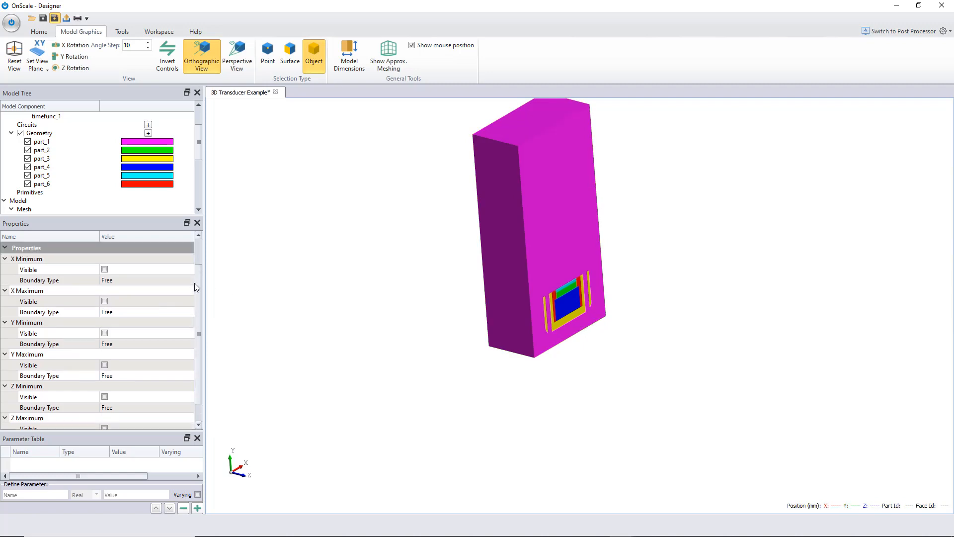
pyautogui.click(114, 281)
pyautogui.click(125, 302)
pyautogui.click(117, 312)
pyautogui.click(125, 333)
# - Set the Y minimum, Y maximum and Z minimum domain boundary types to Absorbing
pyautogui.click(117, 344)
pyautogui.click(122, 366)
pyautogui.click(121, 374)
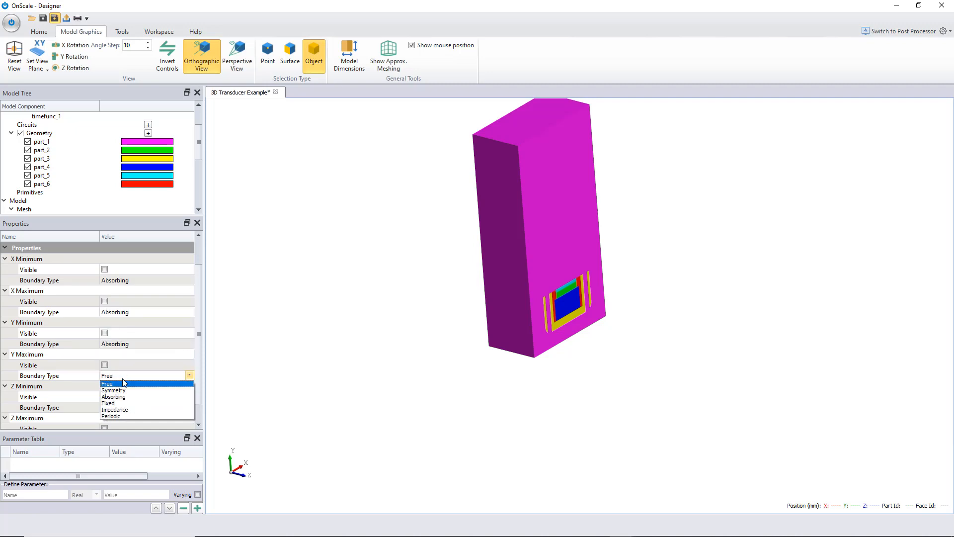
pyautogui.click(113, 396)
pyautogui.scroll(-2, 133, 394)
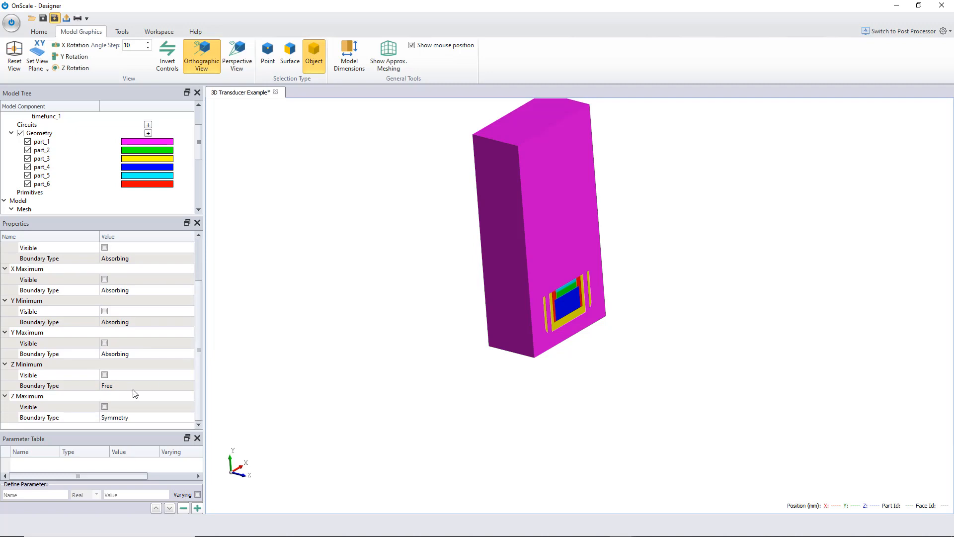
pyautogui.click(133, 386)
pyautogui.click(133, 400)
pyautogui.moveTo(198, 338); pyautogui.dragTo(198, 324)
pyautogui.moveTo(506, 177); pyautogui.dragTo(518, 202)
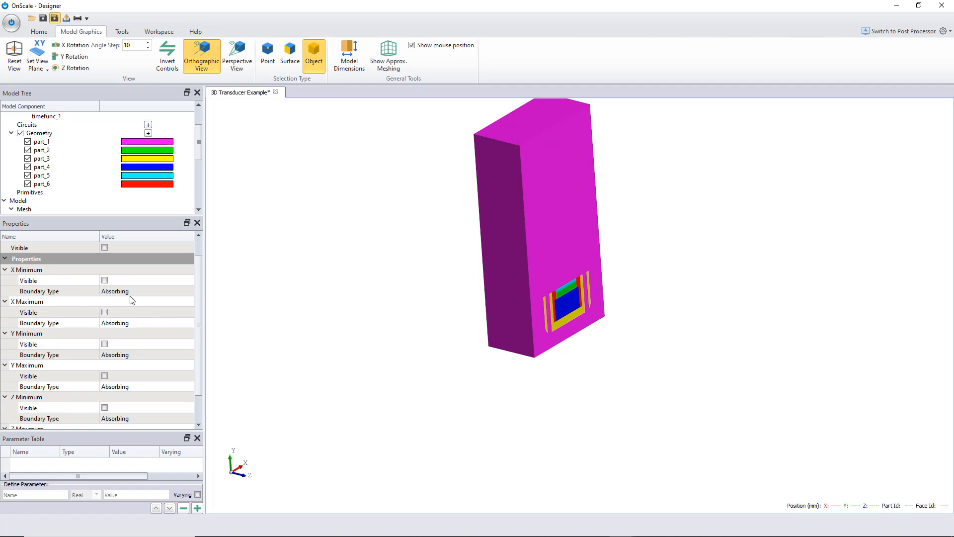
pyautogui.moveTo(197, 305)
pyautogui.mouseDown()
pyautogui.moveTo(195, 281)
pyautogui.moveTo(196, 338)
pyautogui.moveTo(193, 320)
pyautogui.mouseUp()
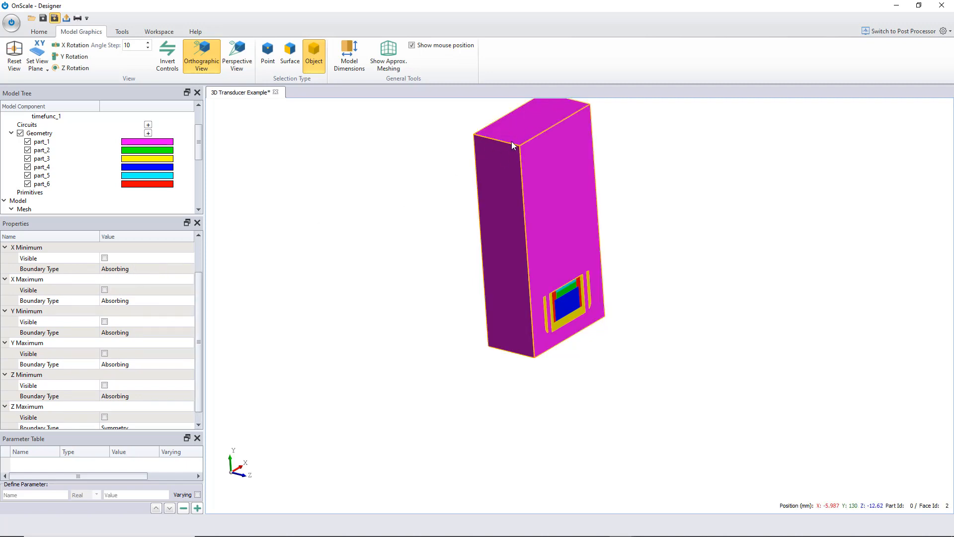
pyautogui.click(127, 269)
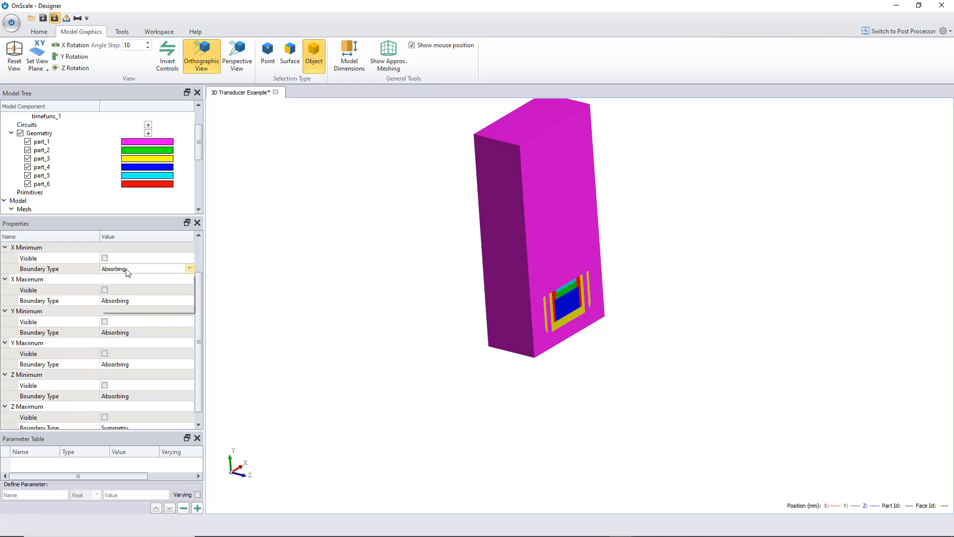
pyautogui.click(127, 271)
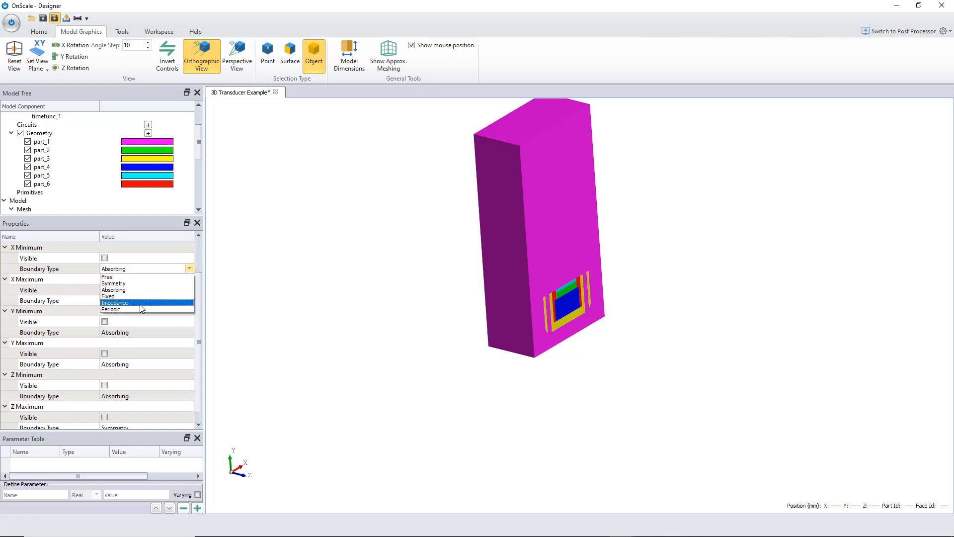
pyautogui.click(115, 303)
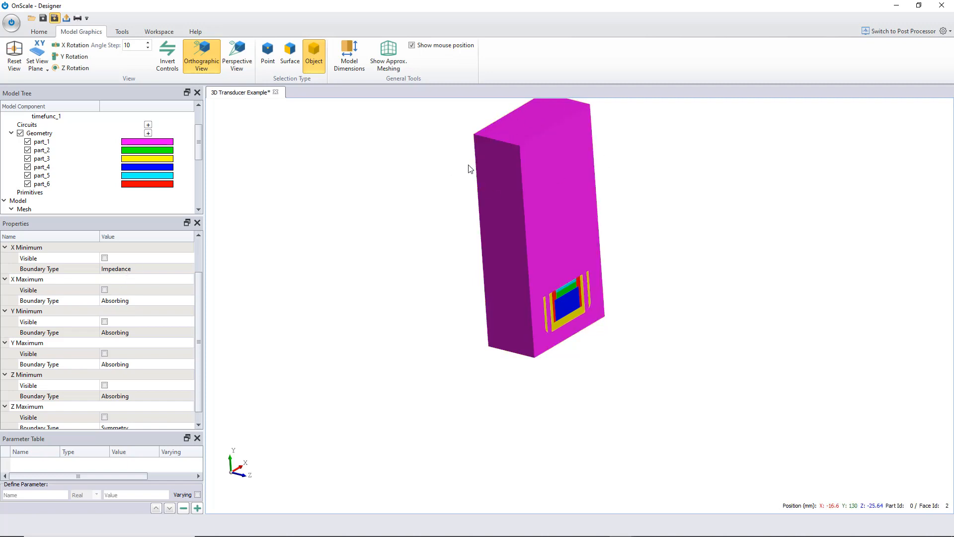
pyautogui.click(129, 269)
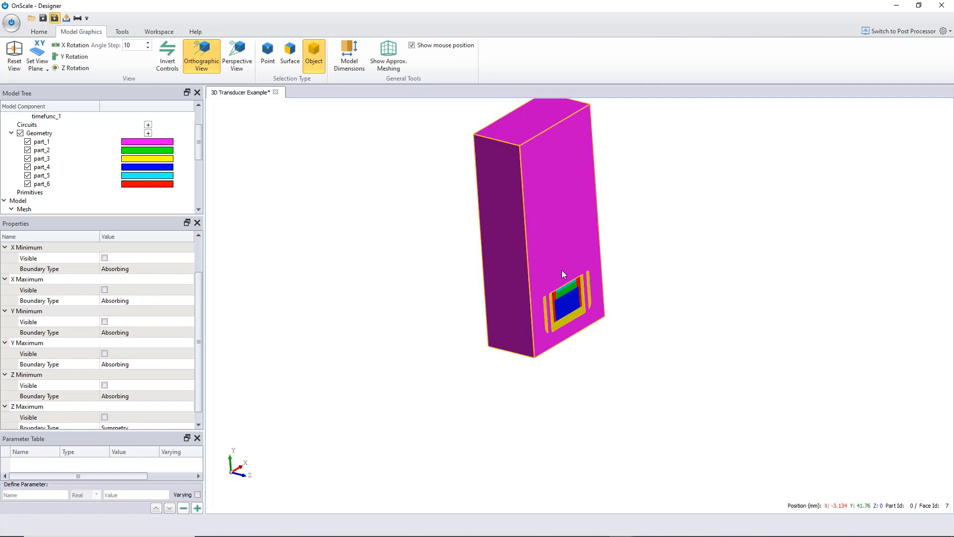
pyautogui.moveTo(564, 273); pyautogui.dragTo(546, 212)
pyautogui.scroll(-2, 545, 208)
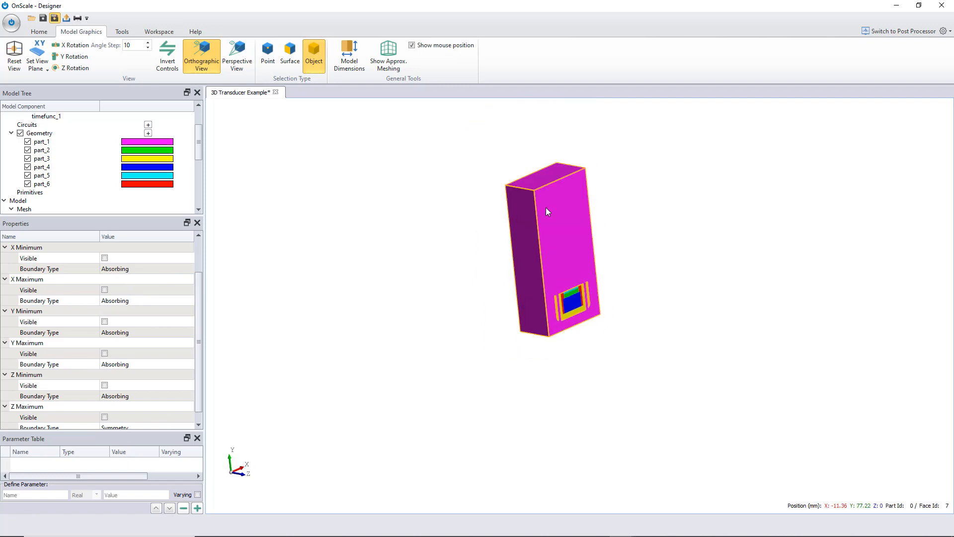
pyautogui.scroll(1, 546, 208)
pyautogui.moveTo(546, 207); pyautogui.dragTo(494, 275, button='middle')
pyautogui.scroll(2, 494, 274)
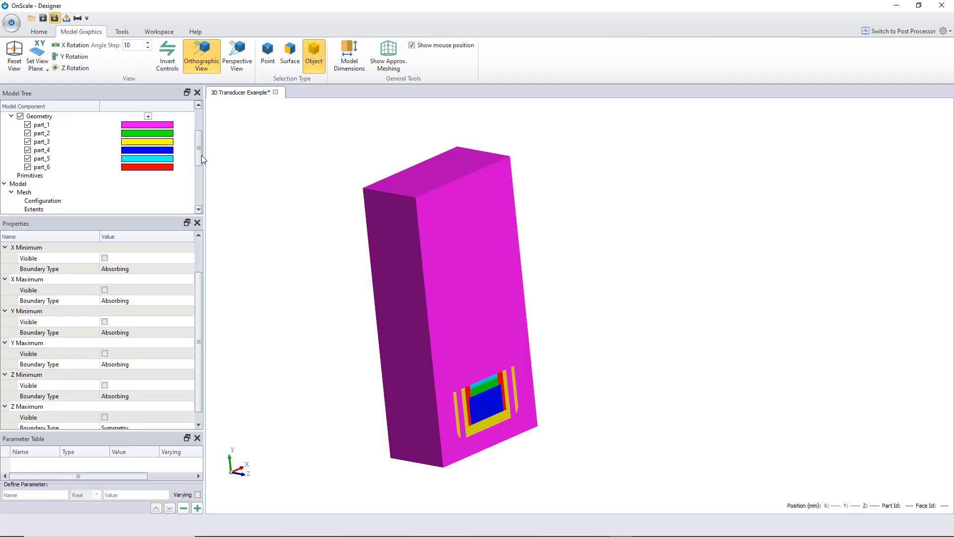
pyautogui.scroll(-5, 201, 155)
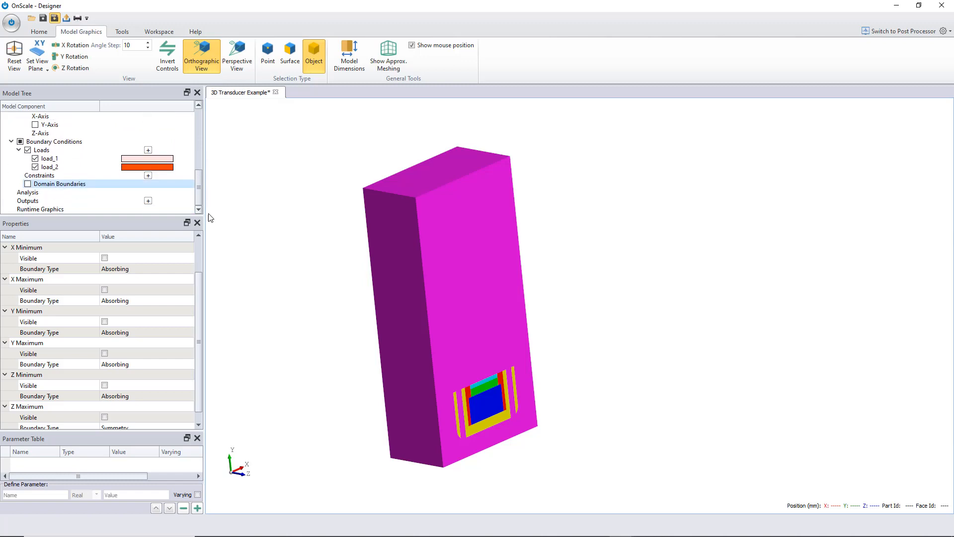
# - Set the analysis simulation run time to 0.00001 s
pyautogui.click(37, 194)
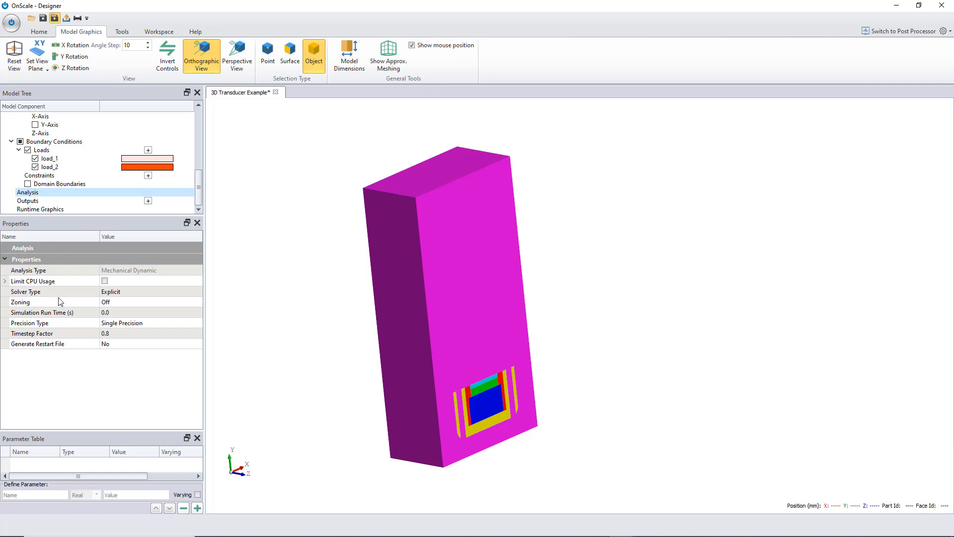
pyautogui.click(115, 314)
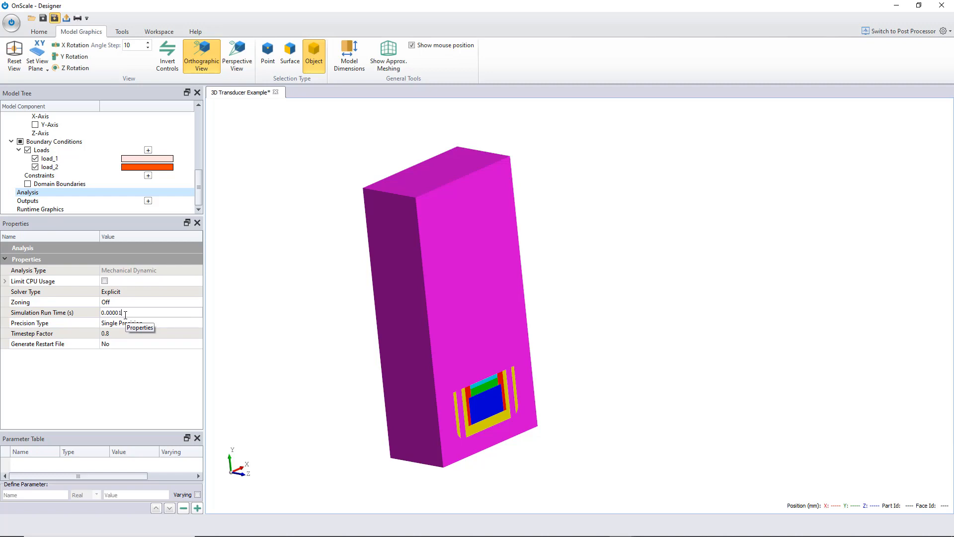
pyautogui.press('Return')
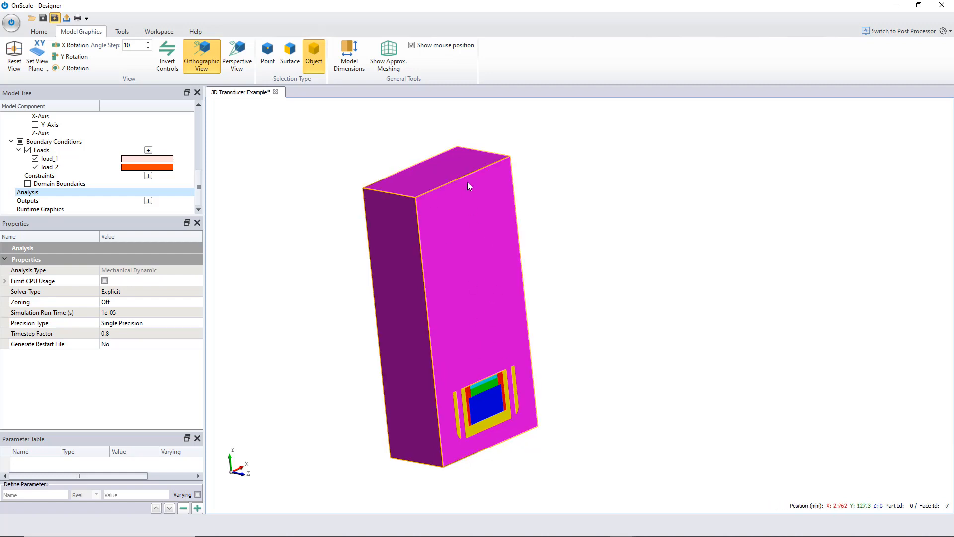
# - Inspect the mechanical properties of the watr material
pyautogui.scroll(3, 108, 164)
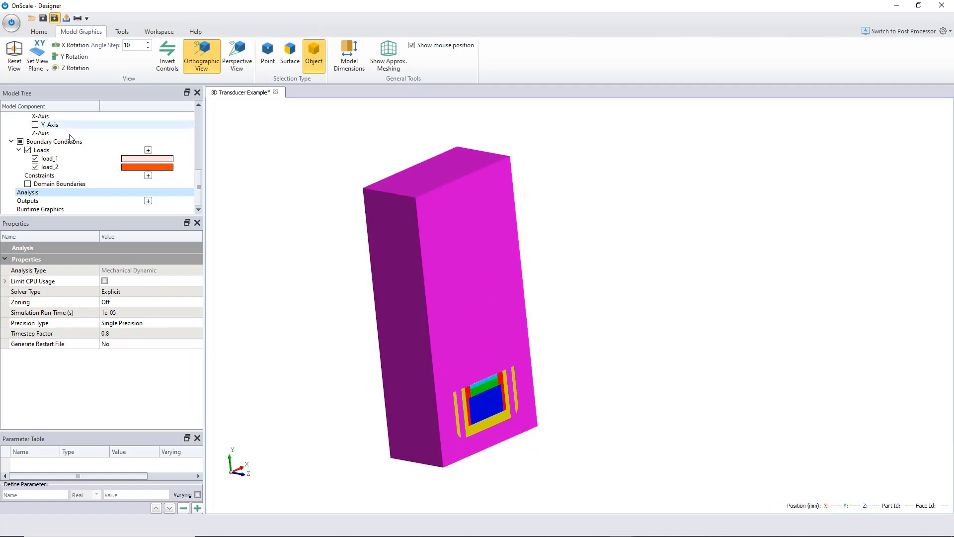
pyautogui.scroll(4, 109, 163)
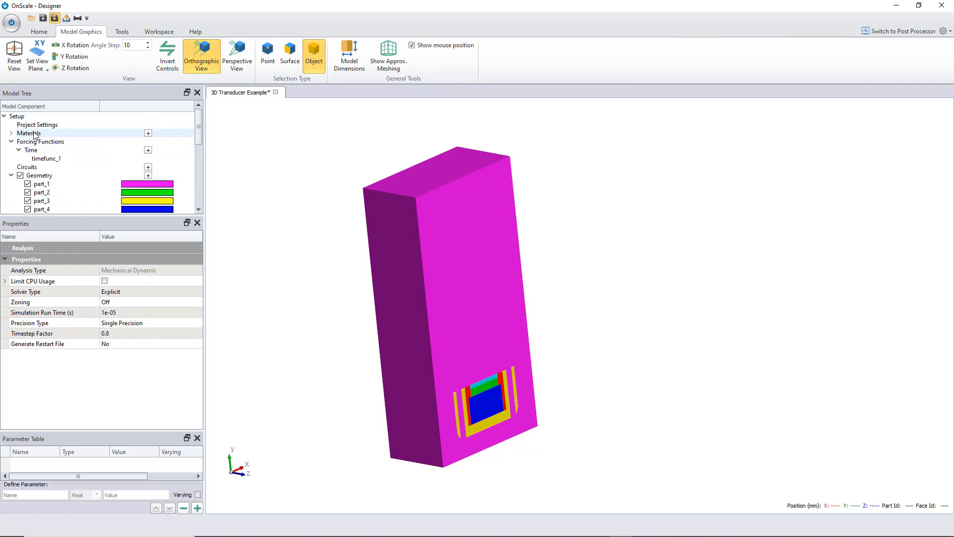
pyautogui.doubleClick(29, 134)
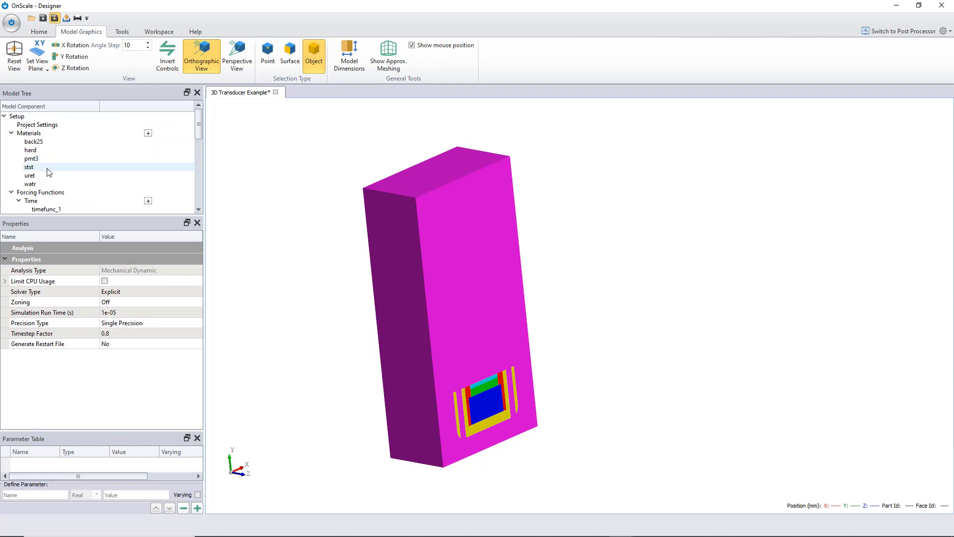
pyautogui.click(48, 184)
pyautogui.click(15, 255)
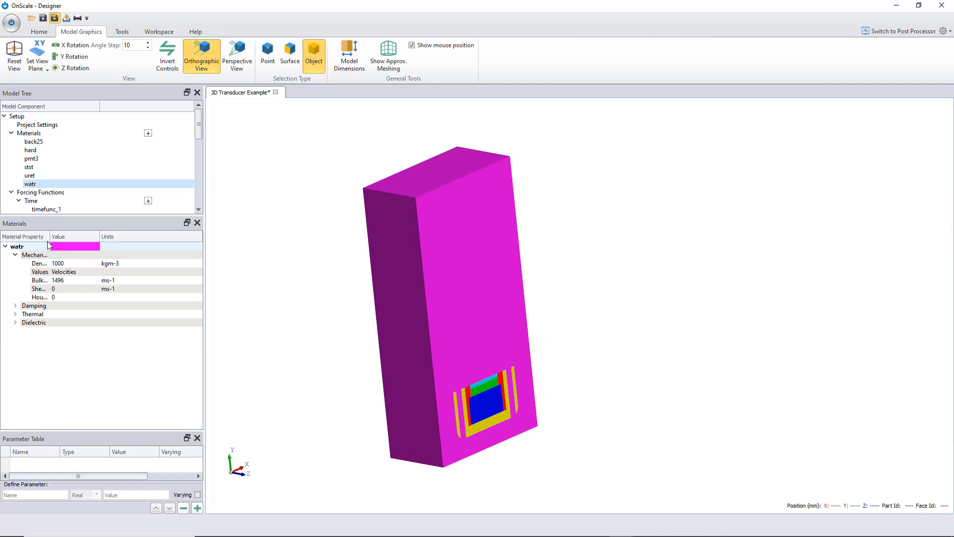
pyautogui.moveTo(50, 247); pyautogui.dragTo(96, 243)
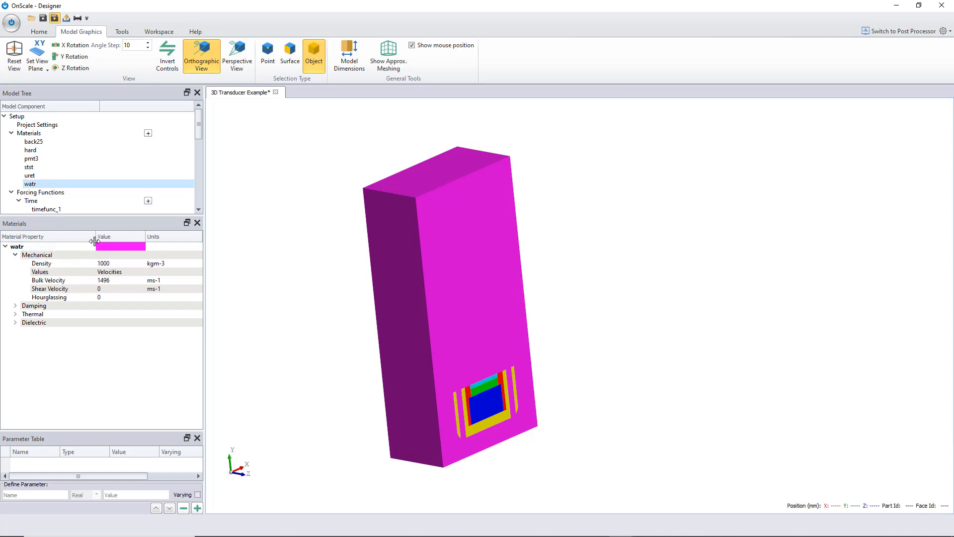
pyautogui.click(119, 281)
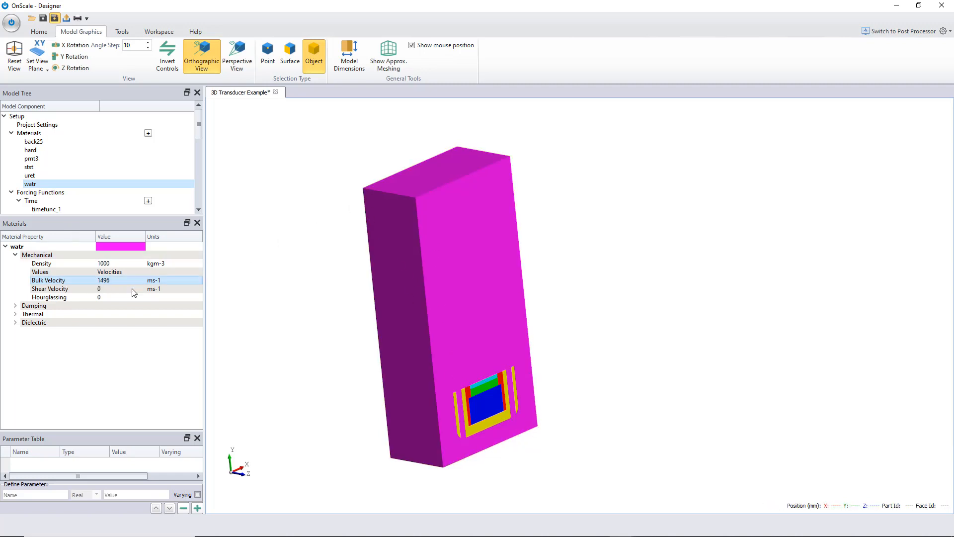
pyautogui.moveTo(199, 126); pyautogui.dragTo(200, 194)
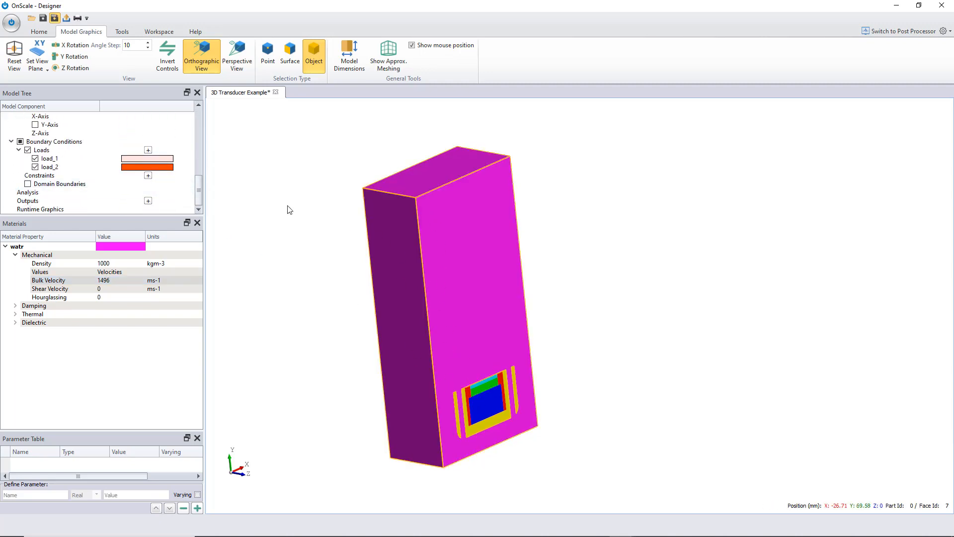
# - Add a new output with Time History as its output type
pyautogui.click(43, 193)
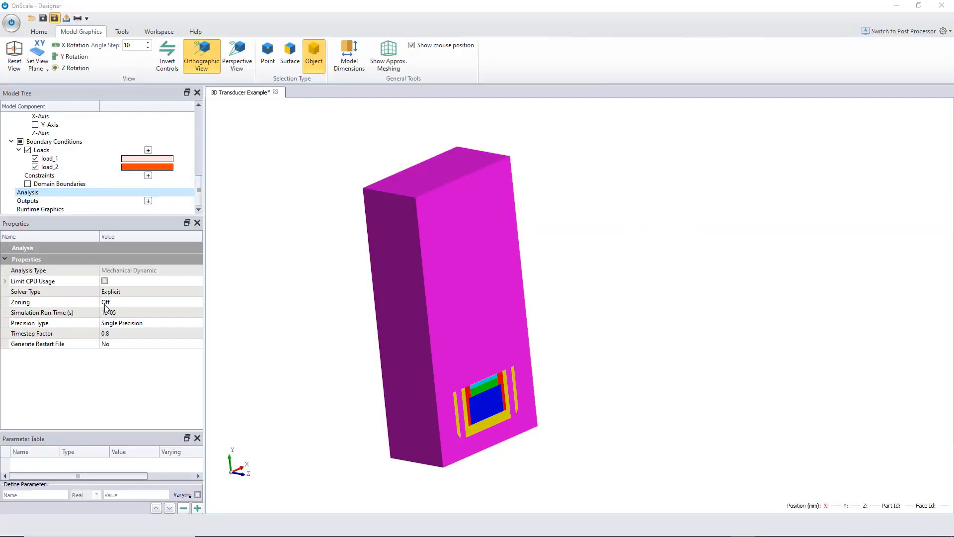
pyautogui.click(38, 203)
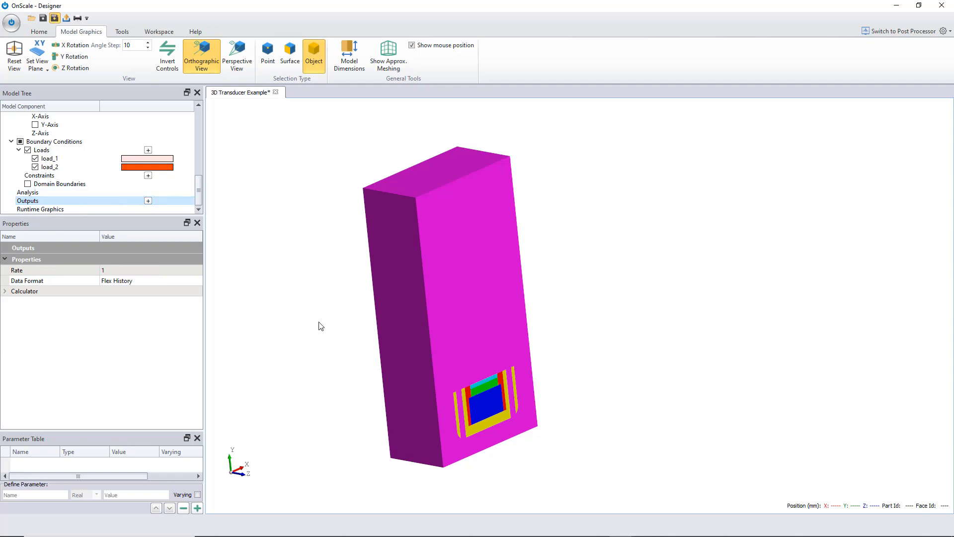
pyautogui.moveTo(320, 310); pyautogui.dragTo(428, 313, button='middle')
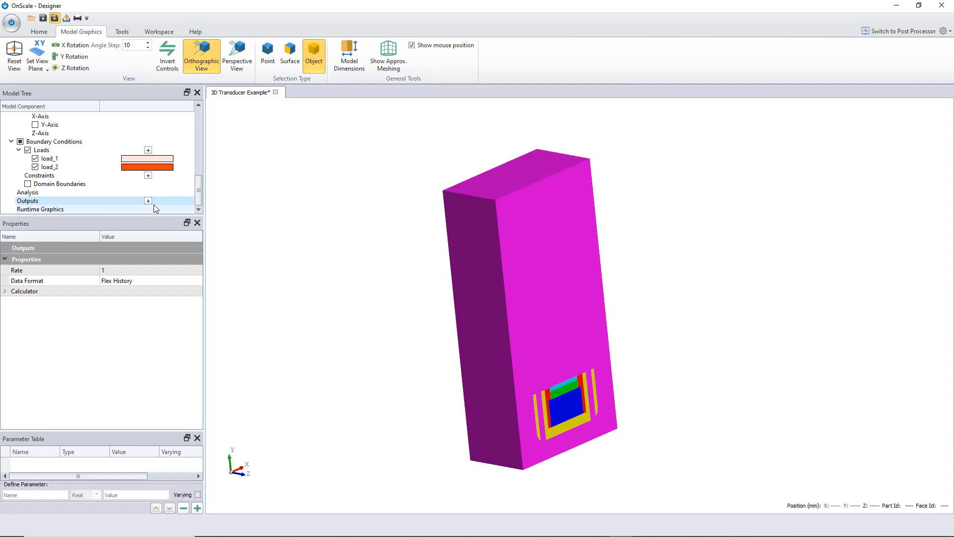
pyautogui.click(148, 201)
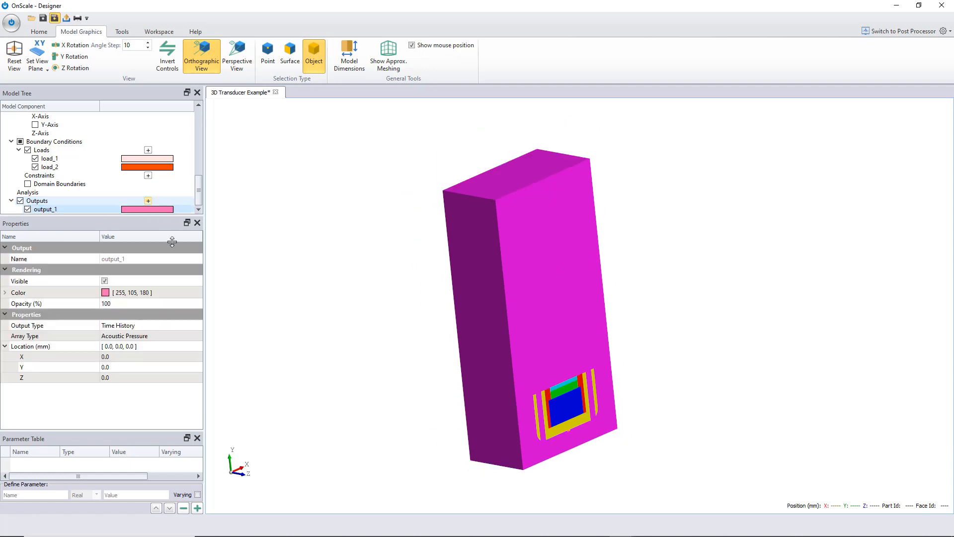
pyautogui.click(129, 327)
pyautogui.click(129, 327)
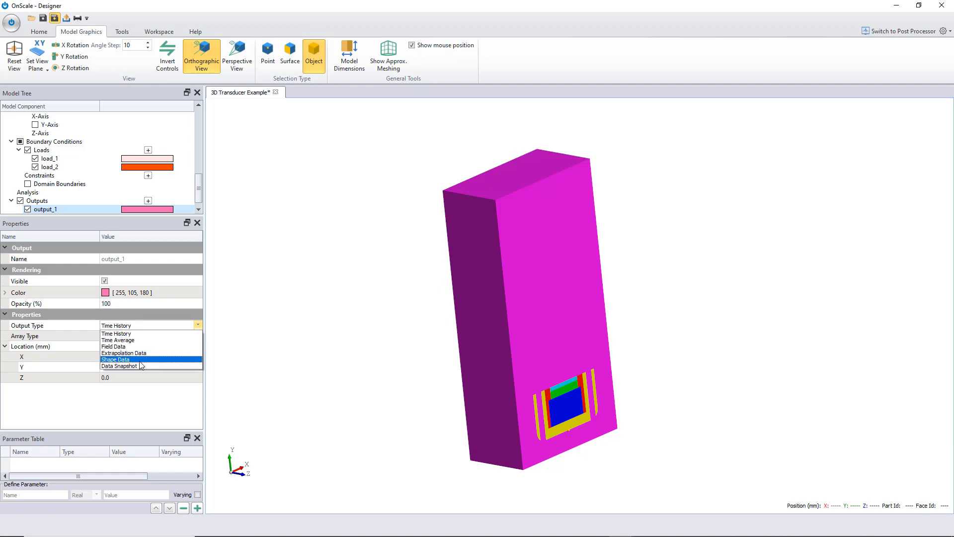
pyautogui.click(119, 334)
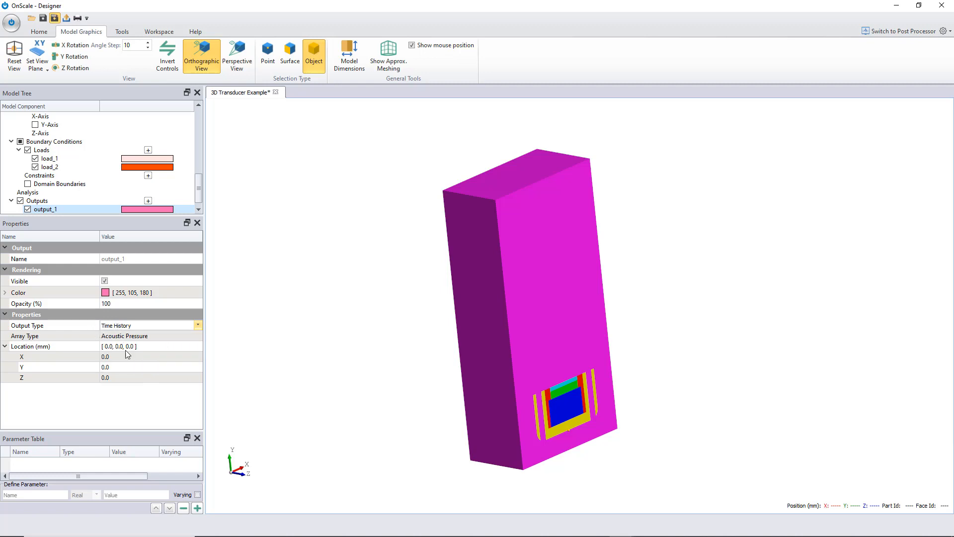
# - Set the output's Y location to 25 mm
pyautogui.click(113, 379)
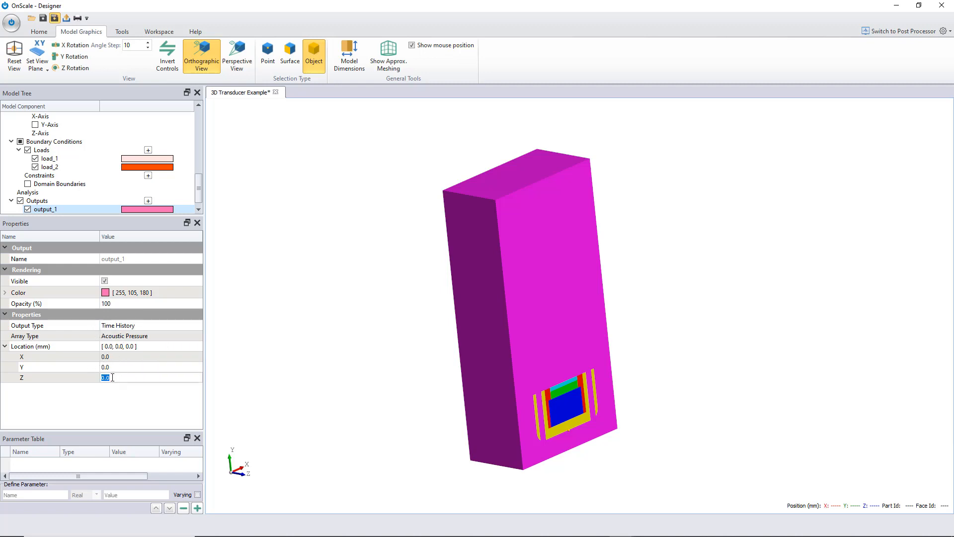
pyautogui.click(114, 366)
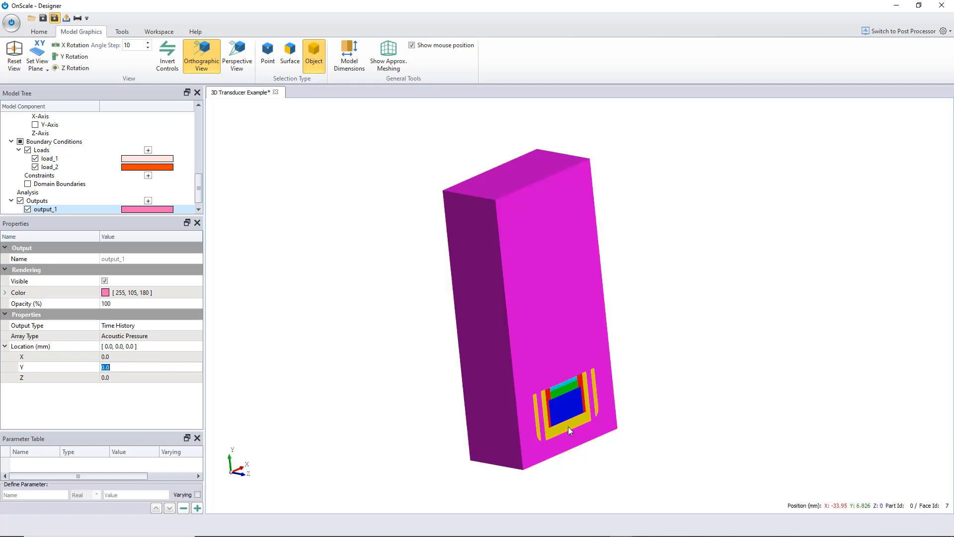
pyautogui.scroll(5, 570, 431)
pyautogui.moveTo(563, 410); pyautogui.dragTo(505, 379)
pyautogui.scroll(3, 497, 388)
pyautogui.moveTo(489, 396); pyautogui.dragTo(618, 281, button='middle')
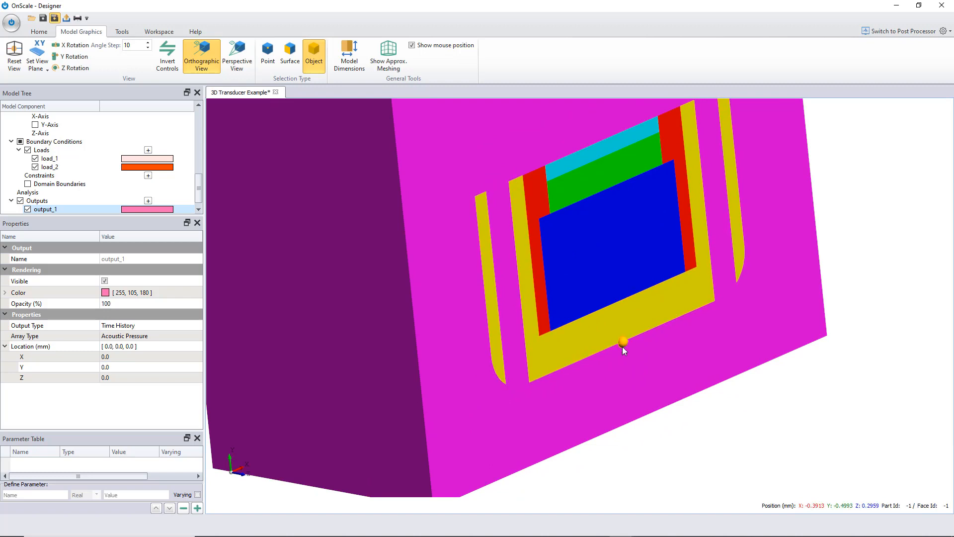
pyautogui.click(117, 368)
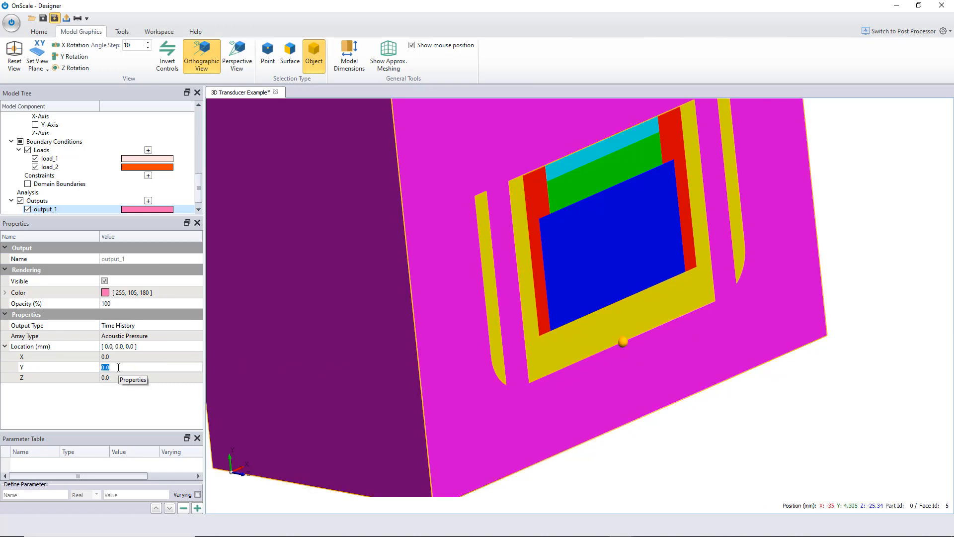
pyautogui.press('Return')
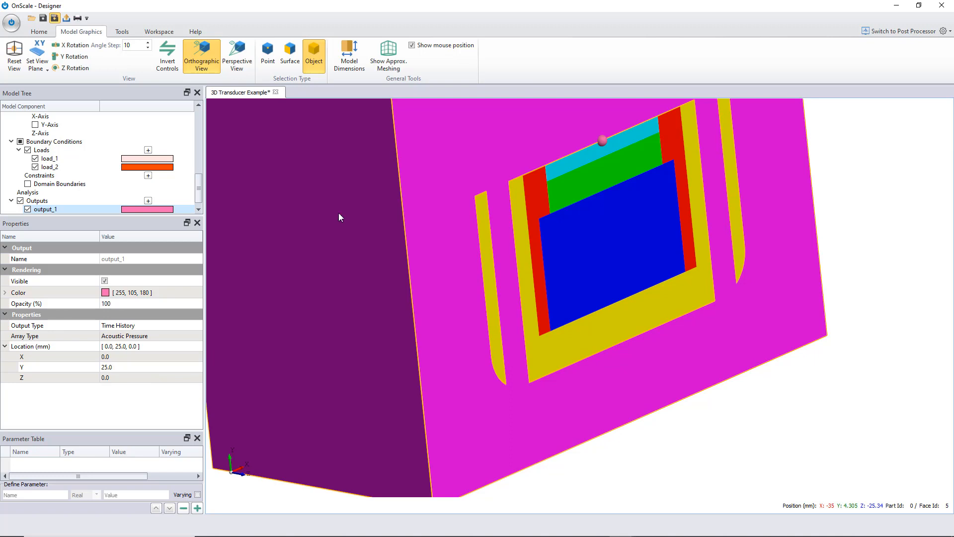
pyautogui.scroll(-5, 587, 147)
pyautogui.scroll(2, 586, 147)
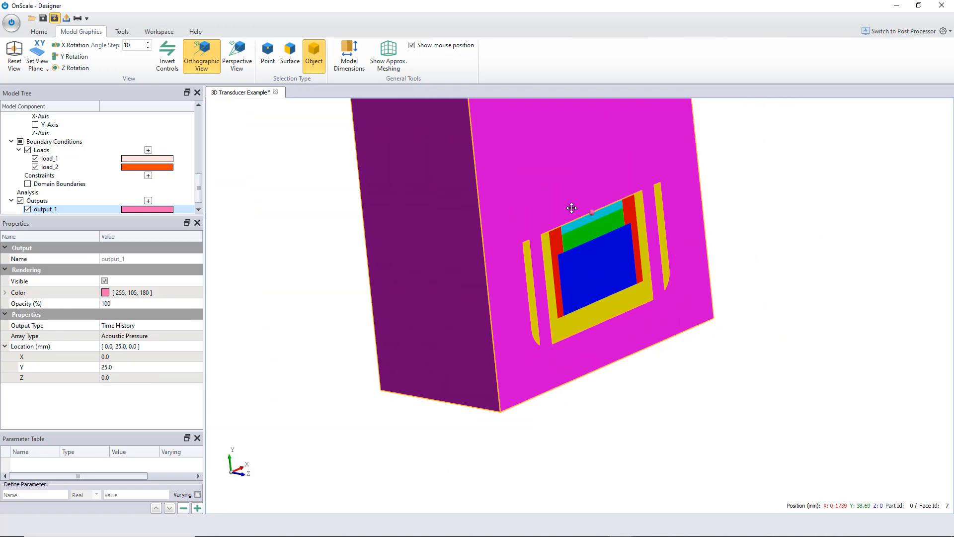
pyautogui.moveTo(572, 208); pyautogui.dragTo(562, 290, button='middle')
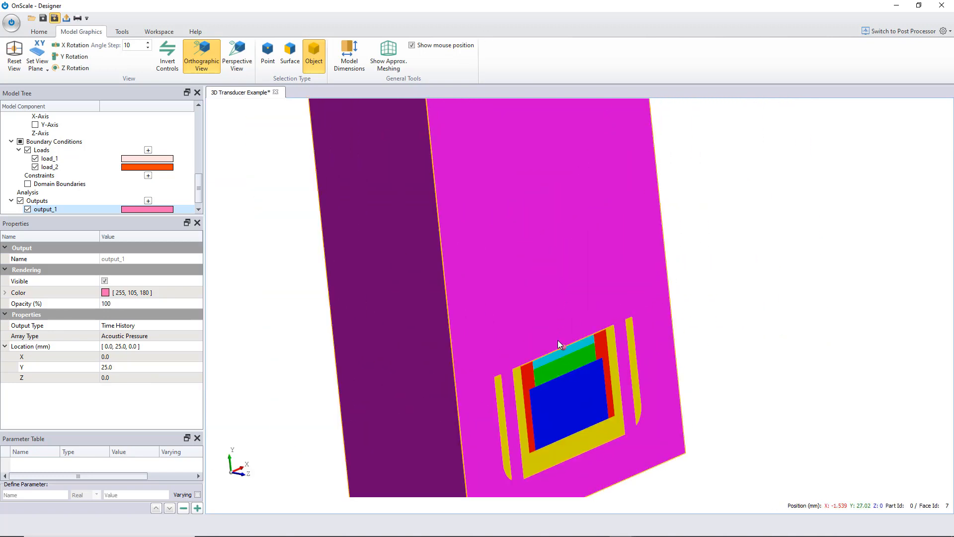
pyautogui.scroll(-3, 557, 340)
pyautogui.click(556, 323)
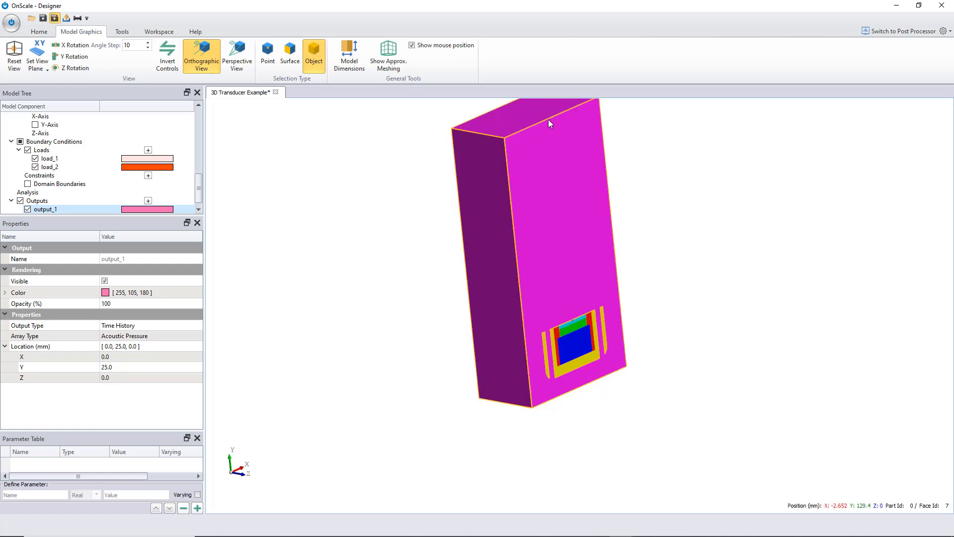
# - Add a second output located at Y 130 mm
pyautogui.click(148, 200)
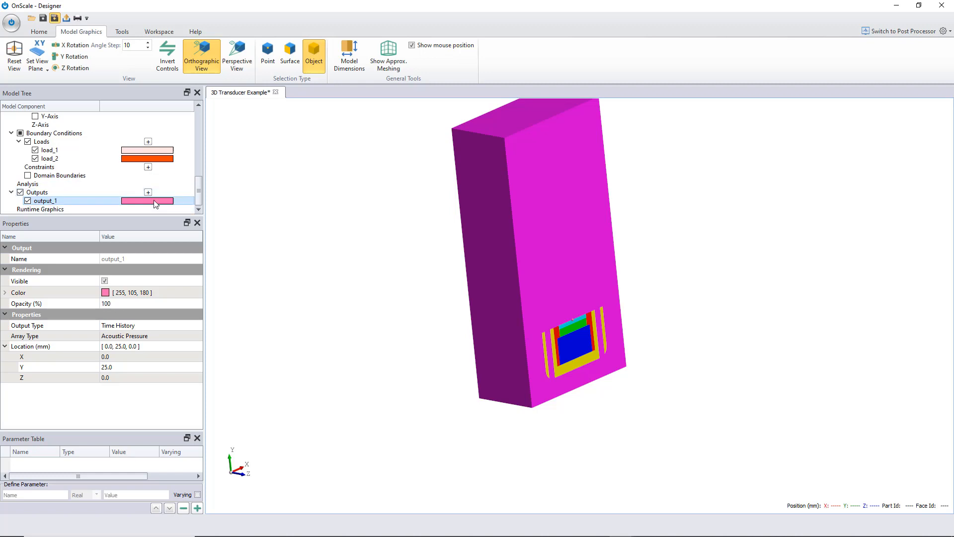
pyautogui.click(121, 368)
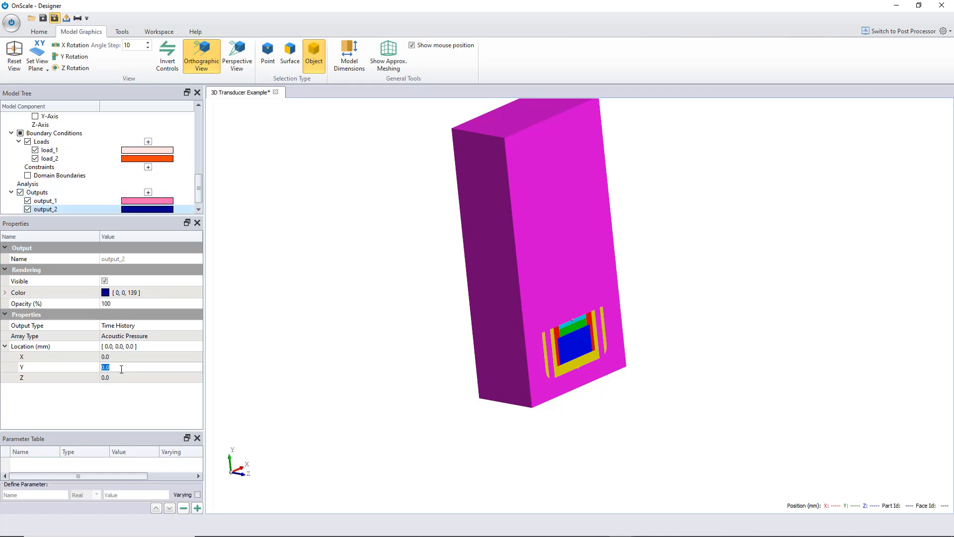
pyautogui.write('130')
pyautogui.press('Return')
pyautogui.moveTo(535, 177); pyautogui.dragTo(543, 253, button='middle')
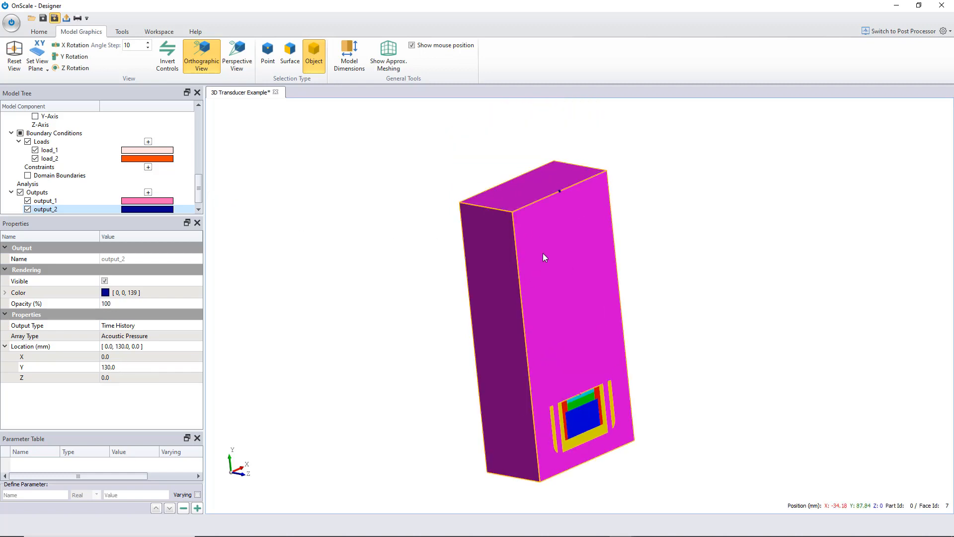
pyautogui.scroll(2, 555, 177)
pyautogui.scroll(2, 540, 119)
pyautogui.scroll(-1, 545, 112)
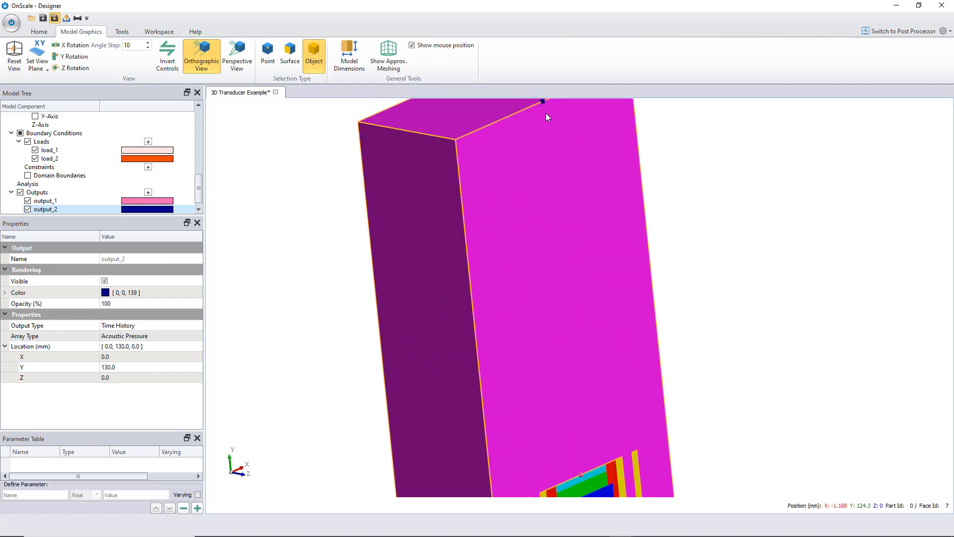
# - Add a third output and set its output type to Data Snapshot for acoustic pressure
pyautogui.scroll(-3, 535, 154)
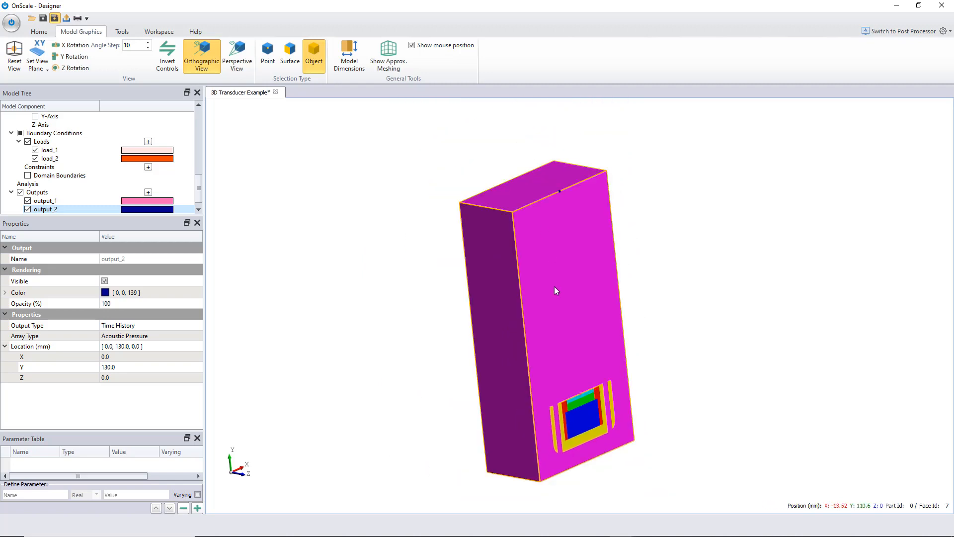
pyautogui.scroll(1, 554, 286)
pyautogui.moveTo(554, 287); pyautogui.dragTo(550, 267, button='middle')
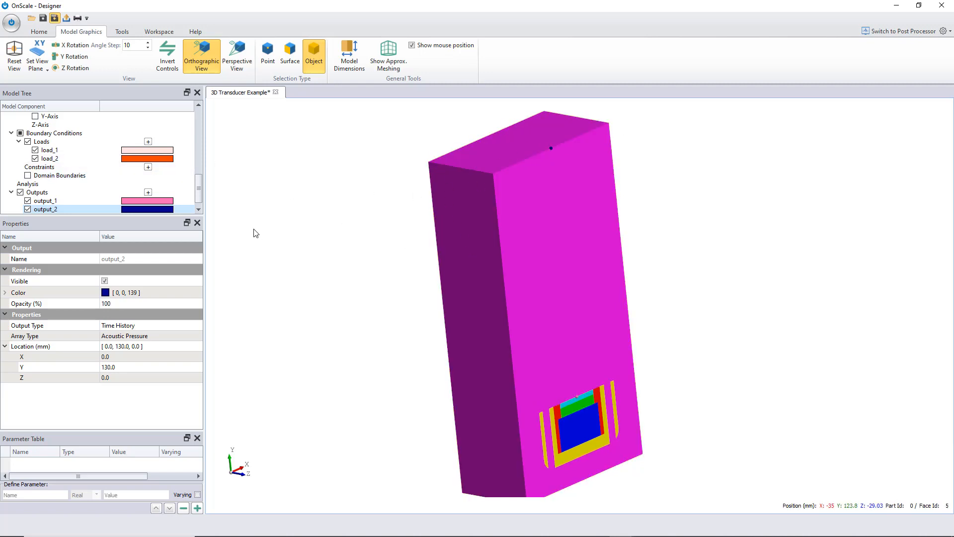
pyautogui.scroll(-1, 201, 198)
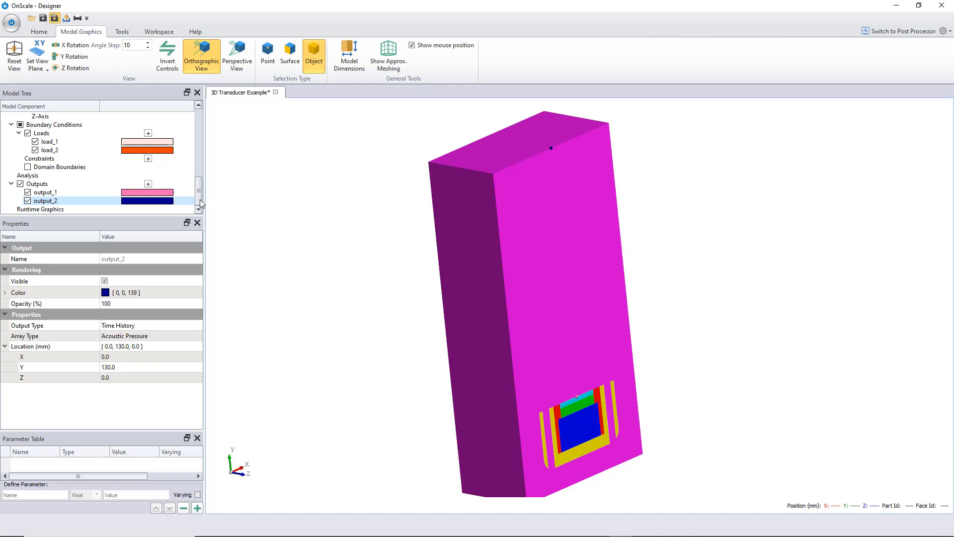
pyautogui.click(148, 183)
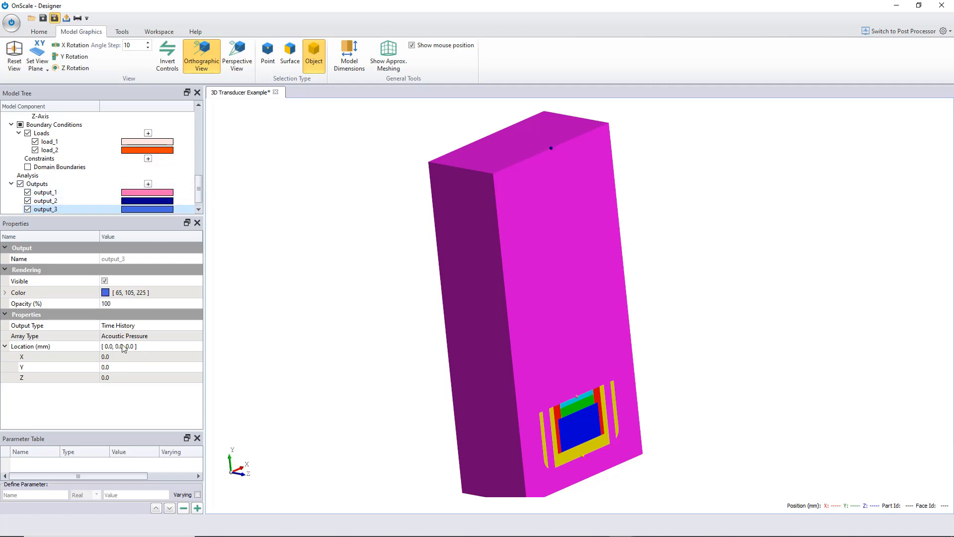
pyautogui.click(119, 326)
pyautogui.click(119, 328)
pyautogui.click(121, 368)
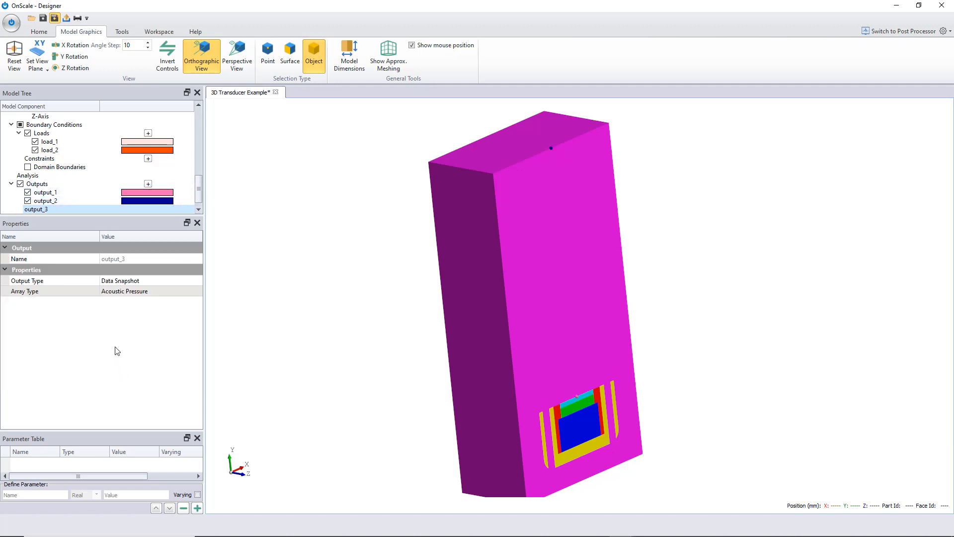
pyautogui.doubleClick(115, 292)
pyautogui.click(115, 292)
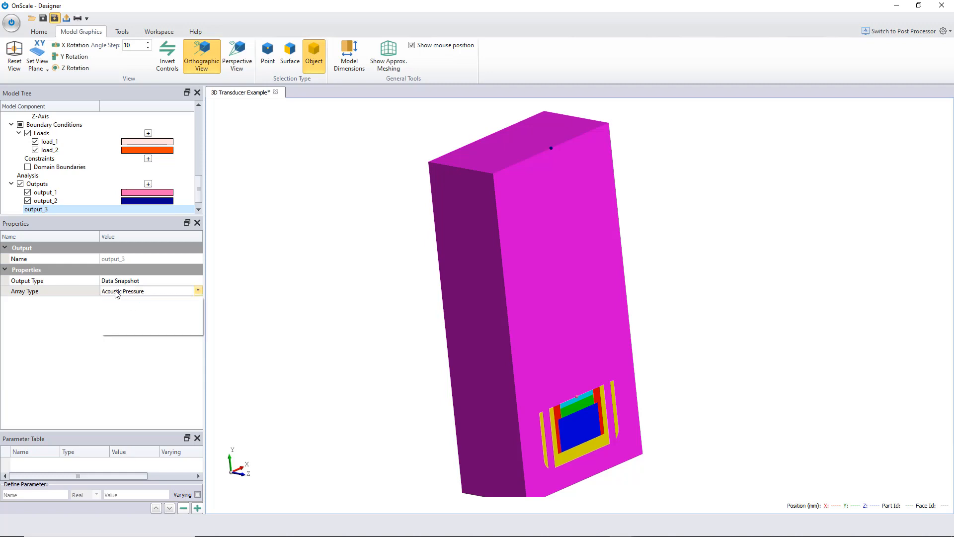
pyautogui.click(141, 307)
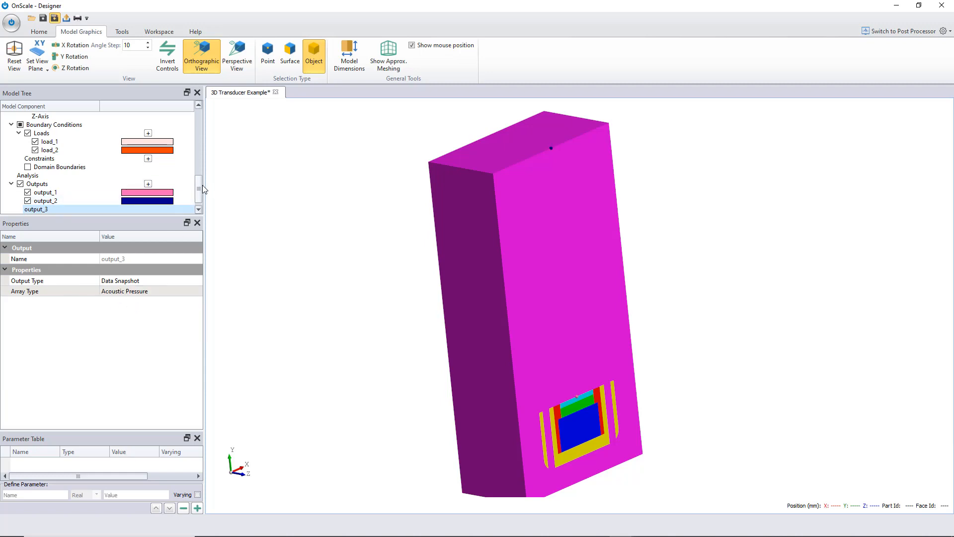
# - Set the runtime graphics to show 2 views
pyautogui.scroll(-1, 200, 188)
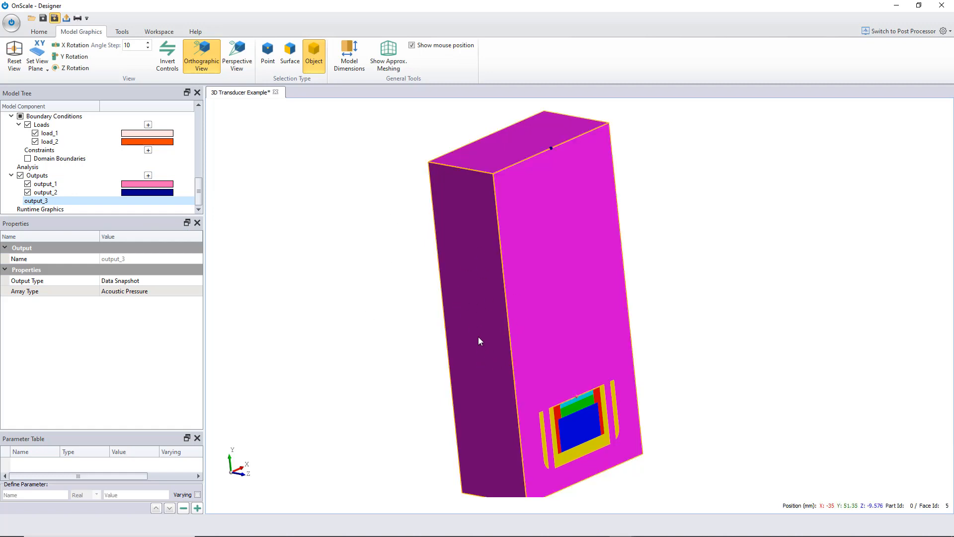
pyautogui.click(51, 209)
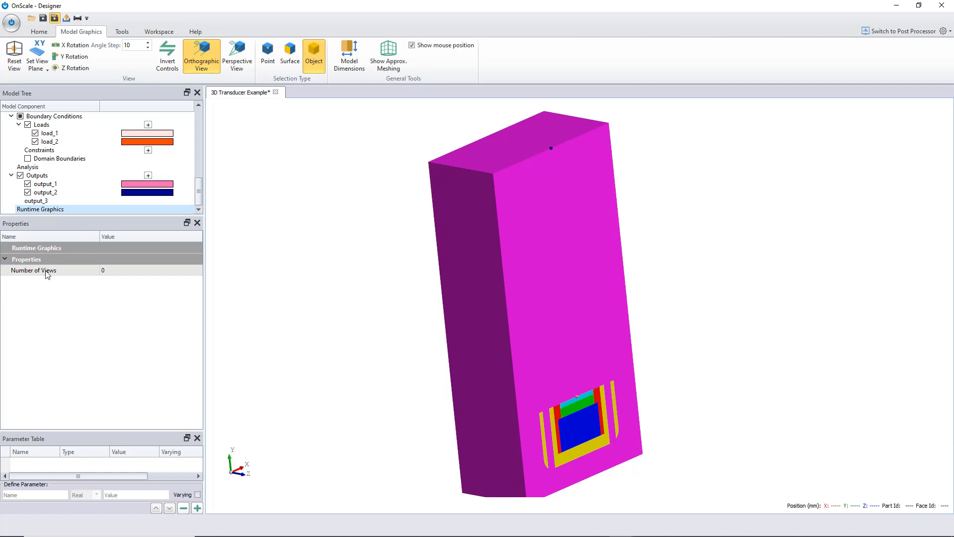
pyautogui.click(116, 273)
pyautogui.write('2')
pyautogui.press('Return')
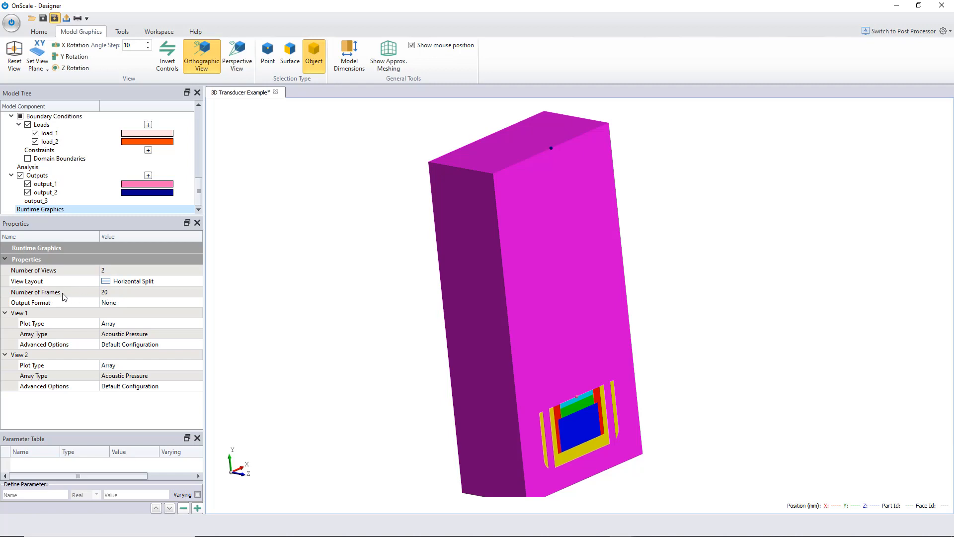
pyautogui.click(104, 292)
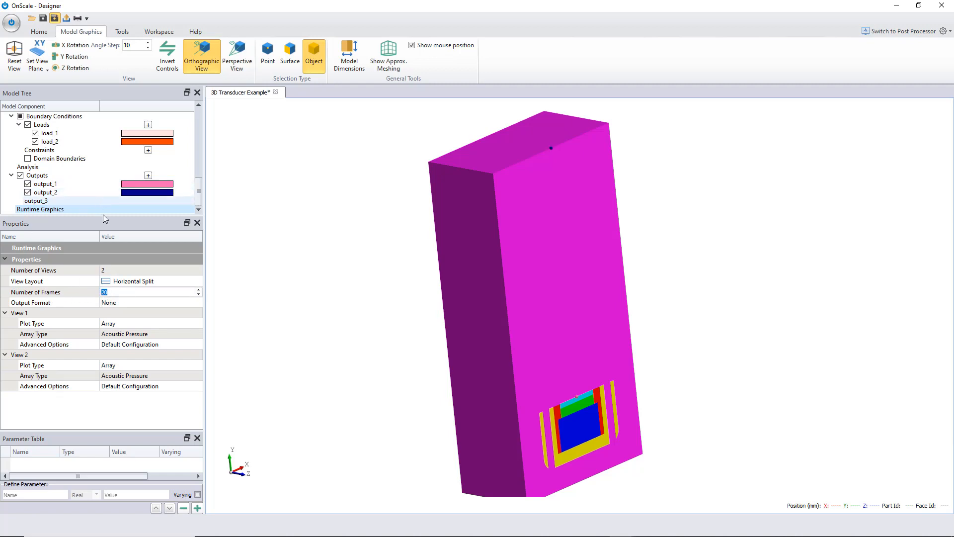
pyautogui.moveTo(114, 291); pyautogui.dragTo(97, 289)
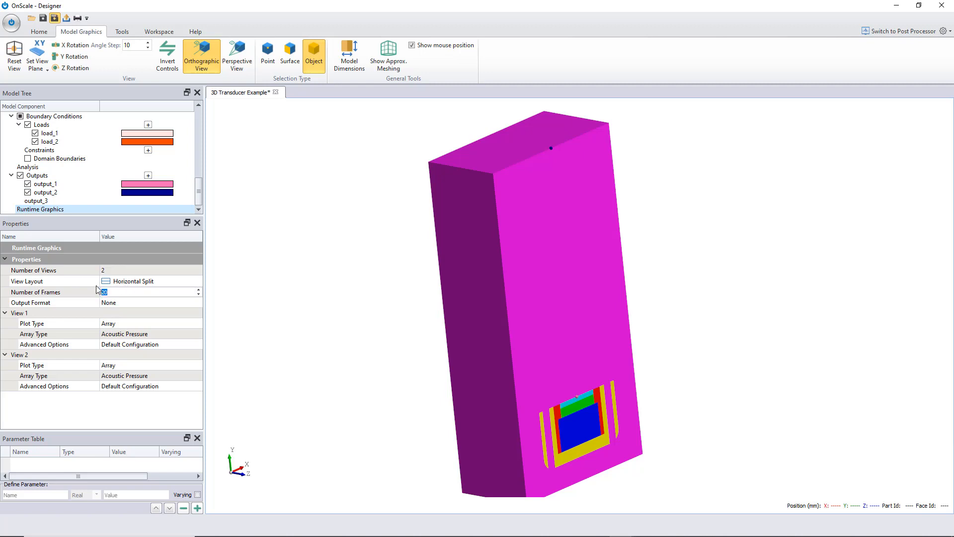
pyautogui.write('2')
pyautogui.press('Return')
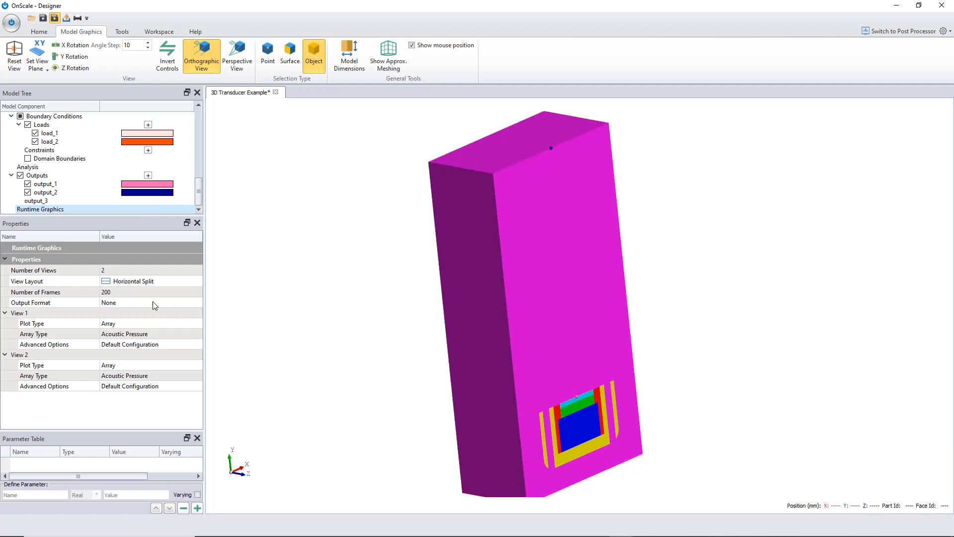
pyautogui.scroll(-1, 326, 297)
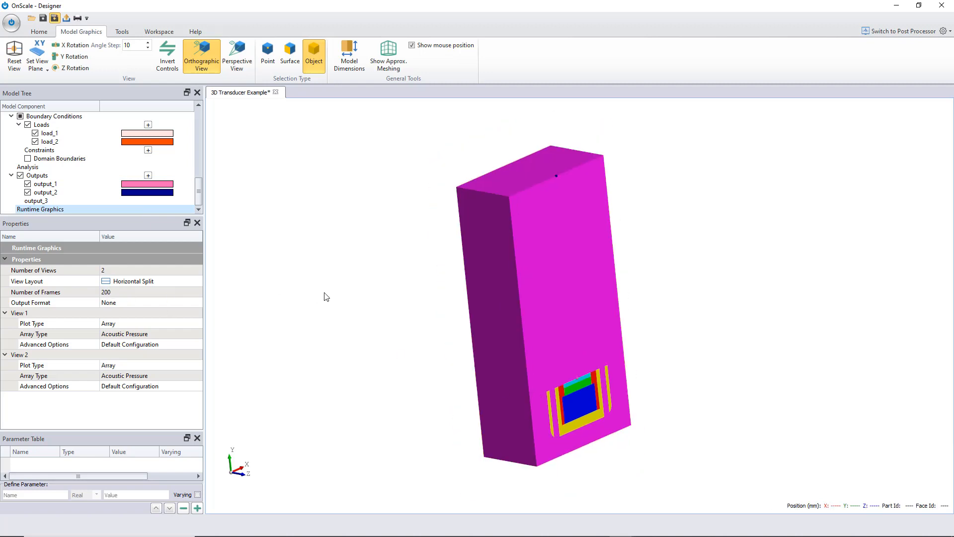
pyautogui.scroll(1, 327, 297)
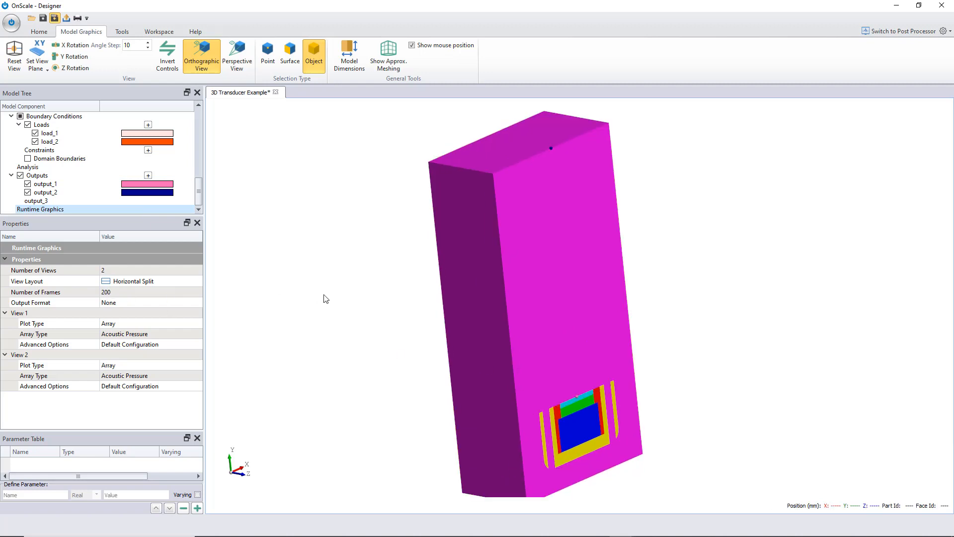
pyautogui.click(115, 292)
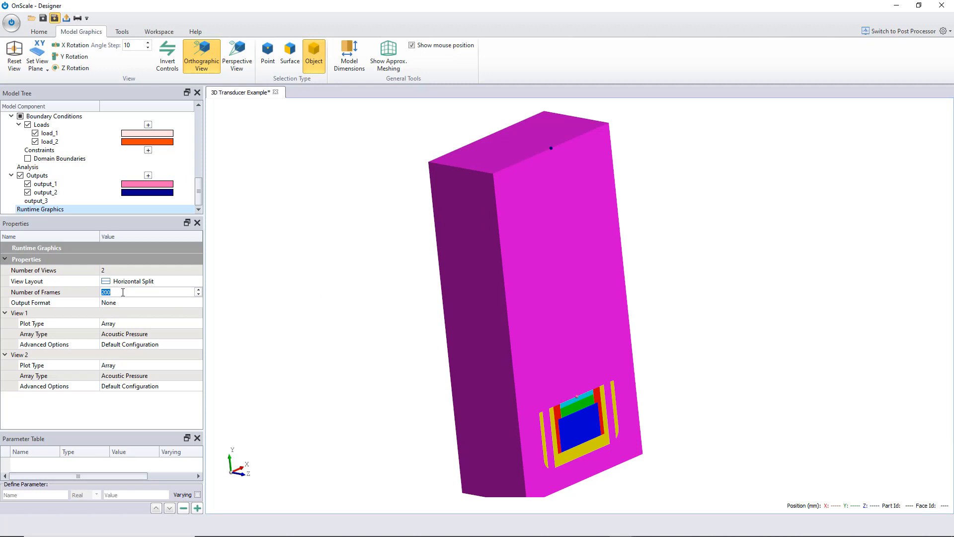
pyautogui.press('Return')
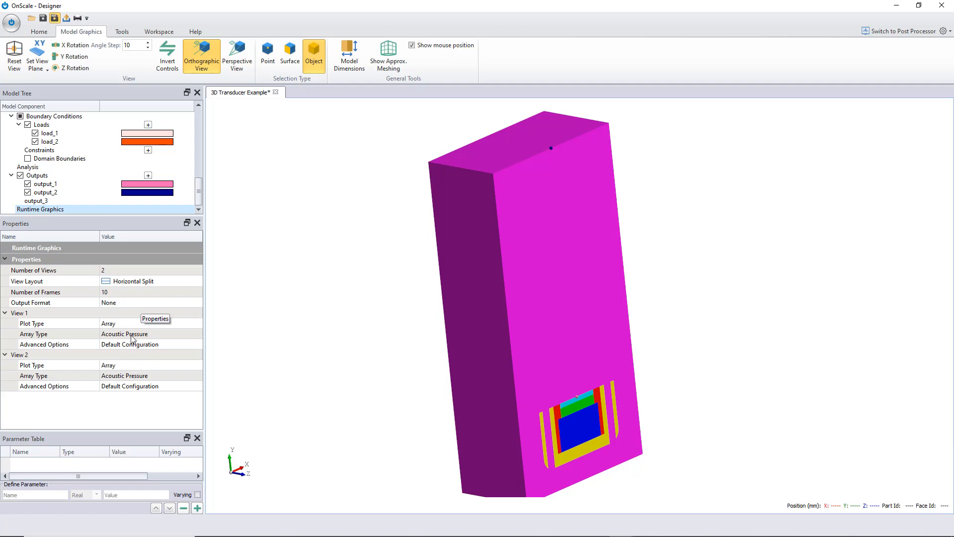
# - Set the runtime graphics number of frames to 20
pyautogui.click(127, 293)
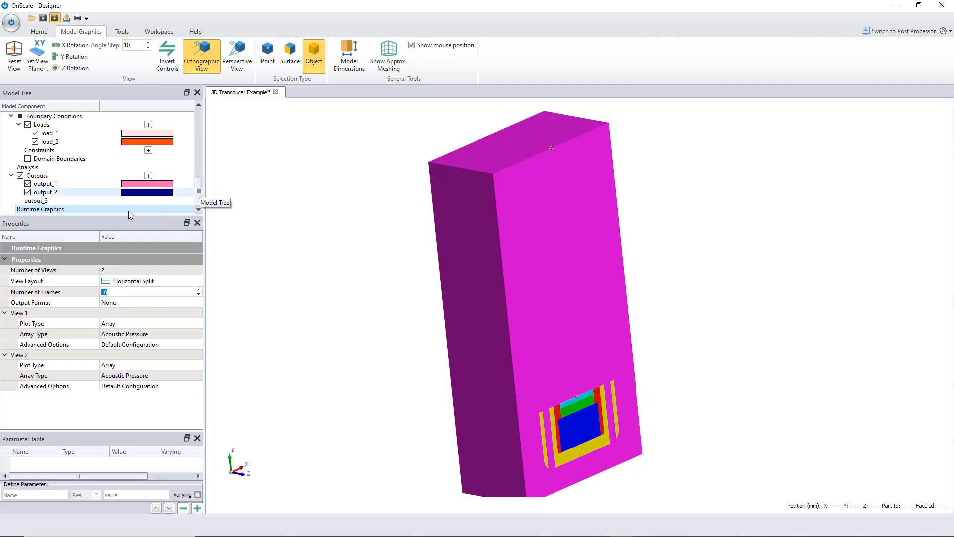
pyautogui.click(53, 212)
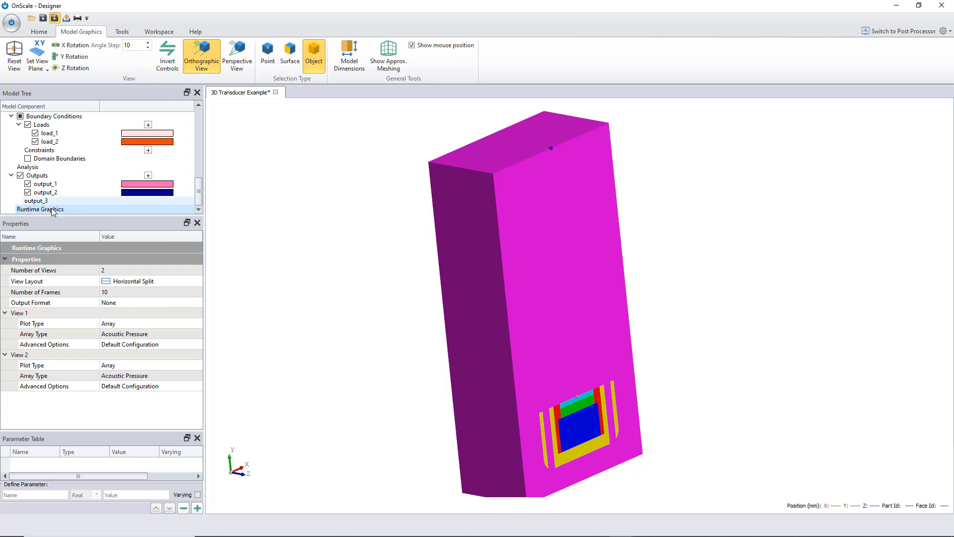
pyautogui.click(128, 292)
pyautogui.write('20')
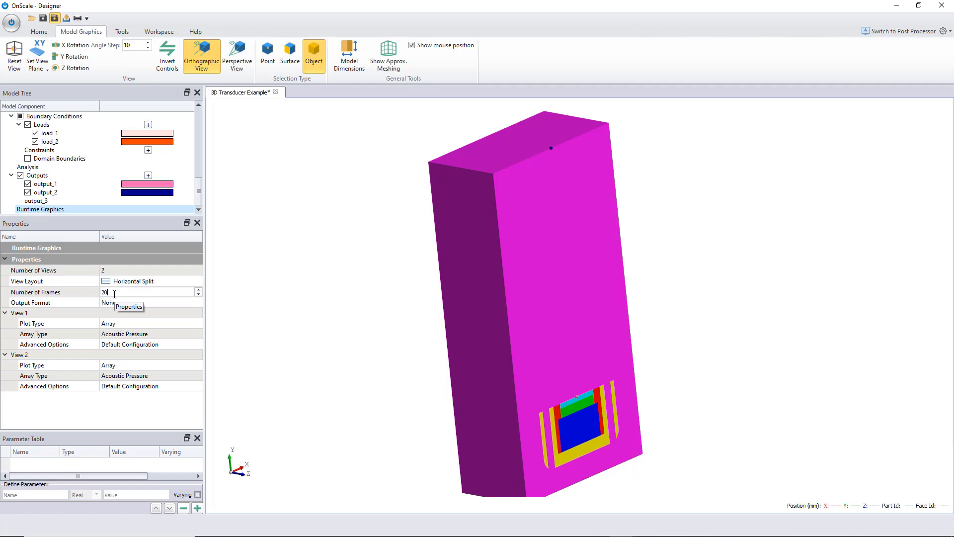
pyautogui.press('Return')
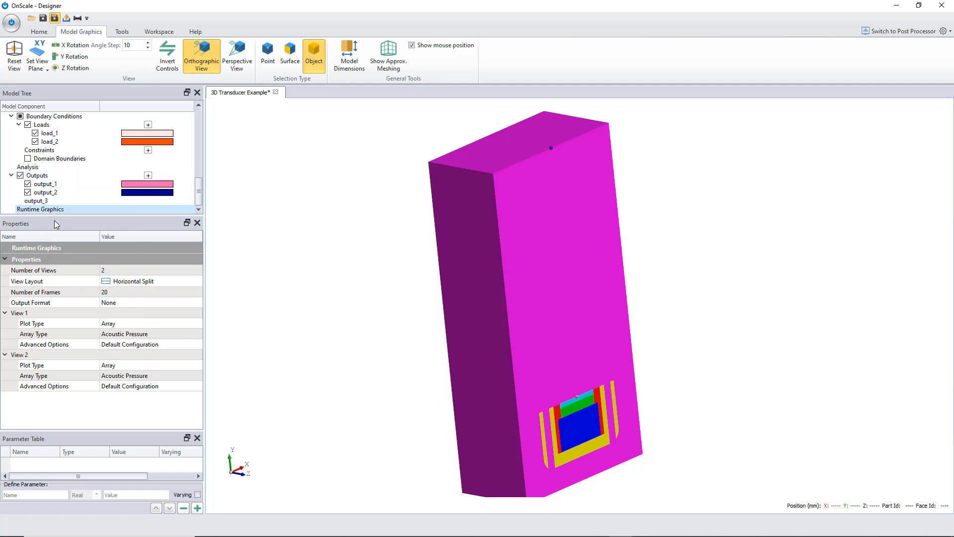
# - Set the view layout to Vertical Split and make View 1 a Time History plot of output_1
pyautogui.click(127, 282)
pyautogui.click(126, 297)
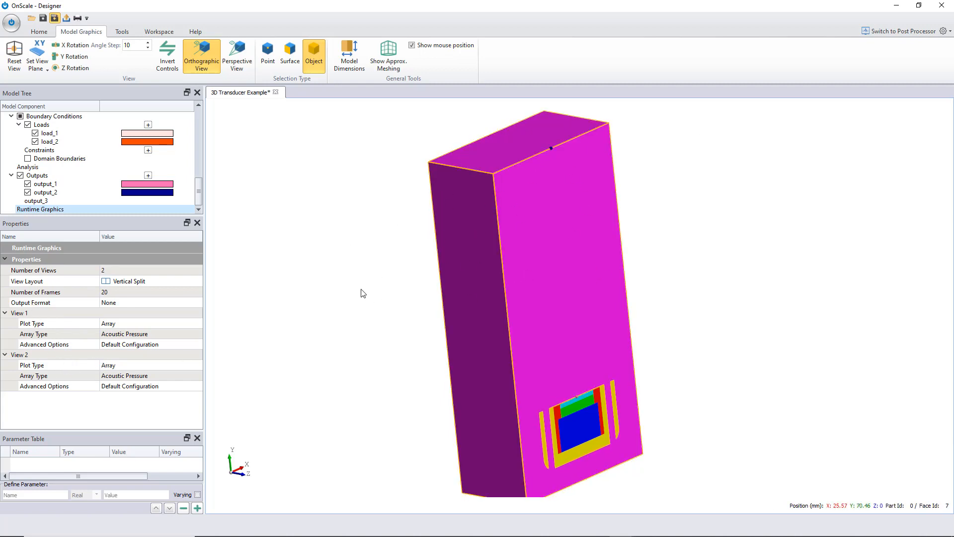
pyautogui.click(158, 324)
pyautogui.click(157, 323)
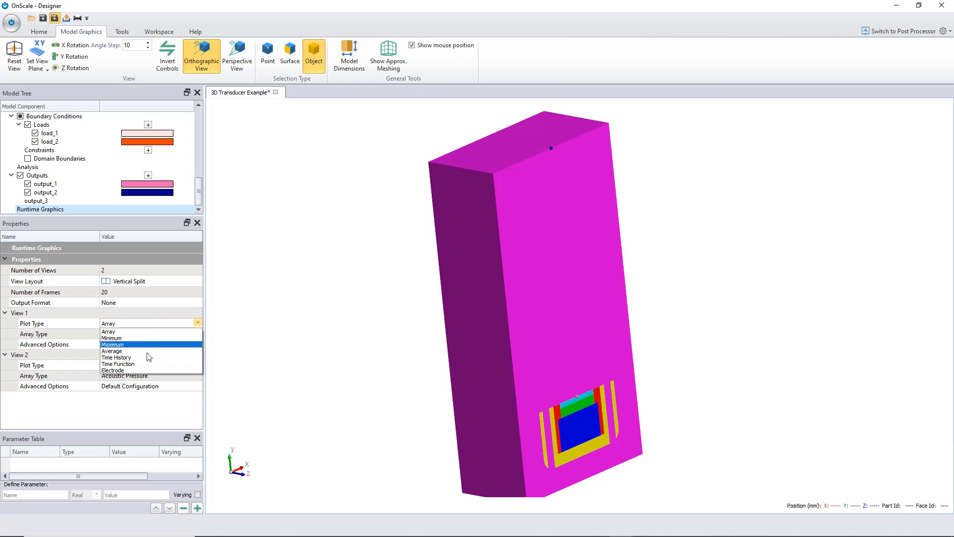
pyautogui.click(124, 362)
pyautogui.click(124, 336)
pyautogui.click(124, 336)
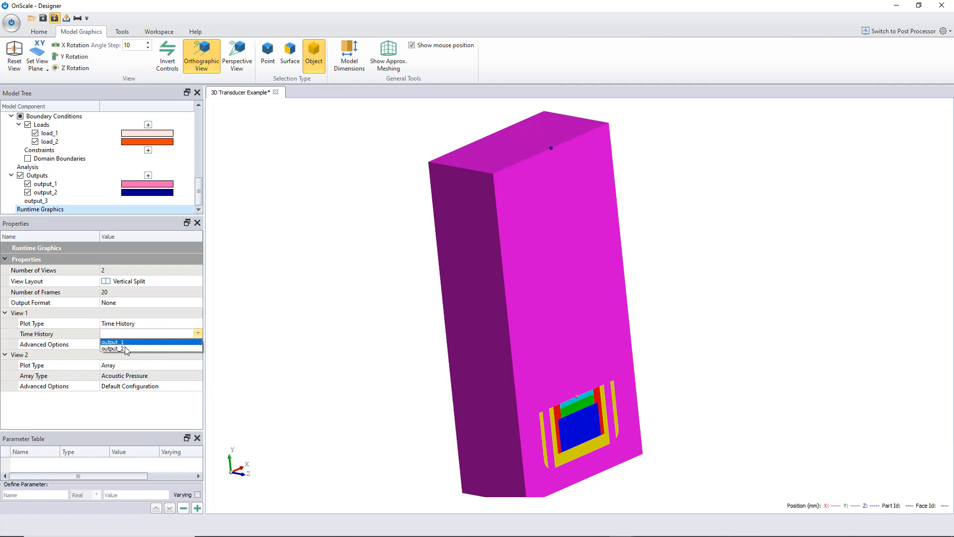
pyautogui.click(119, 344)
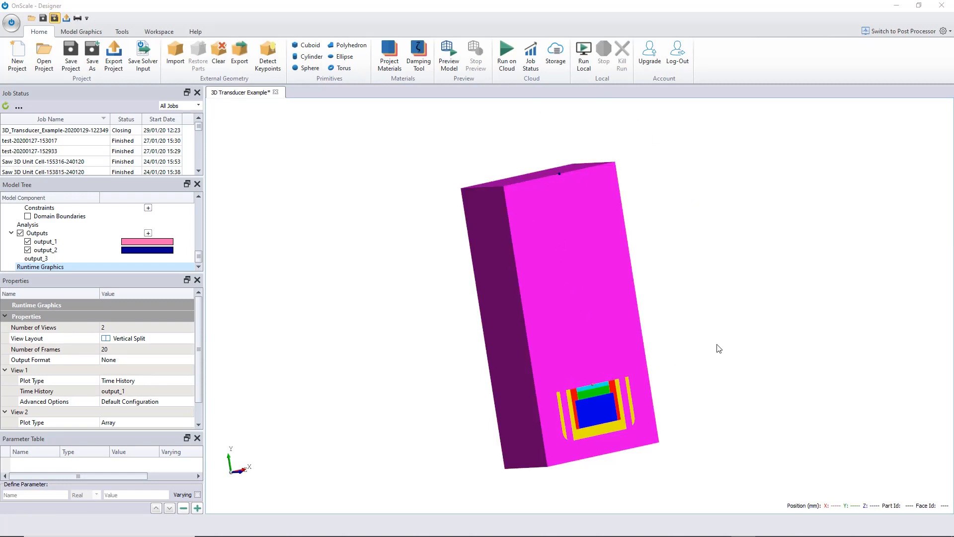
# - Run the simulation locally to preview the runtime graphics
pyautogui.click(585, 55)
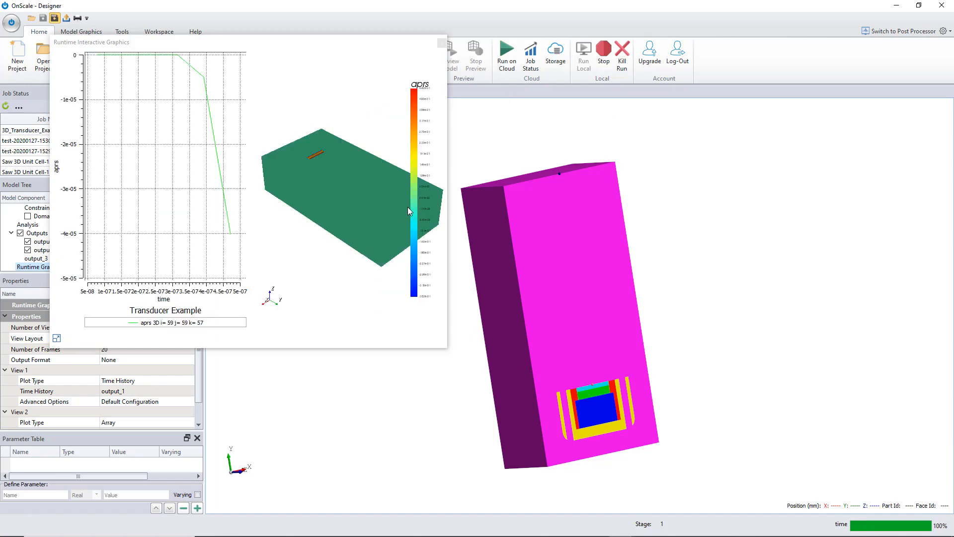
pyautogui.moveTo(448, 350); pyautogui.dragTo(704, 459)
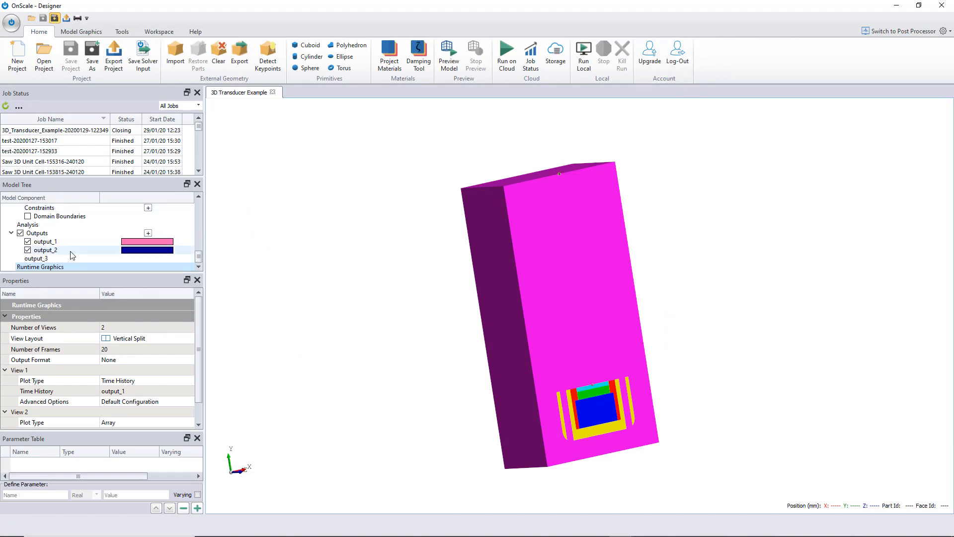
# - Set the analysis simulation run time to 5e-05 s
pyautogui.click(48, 224)
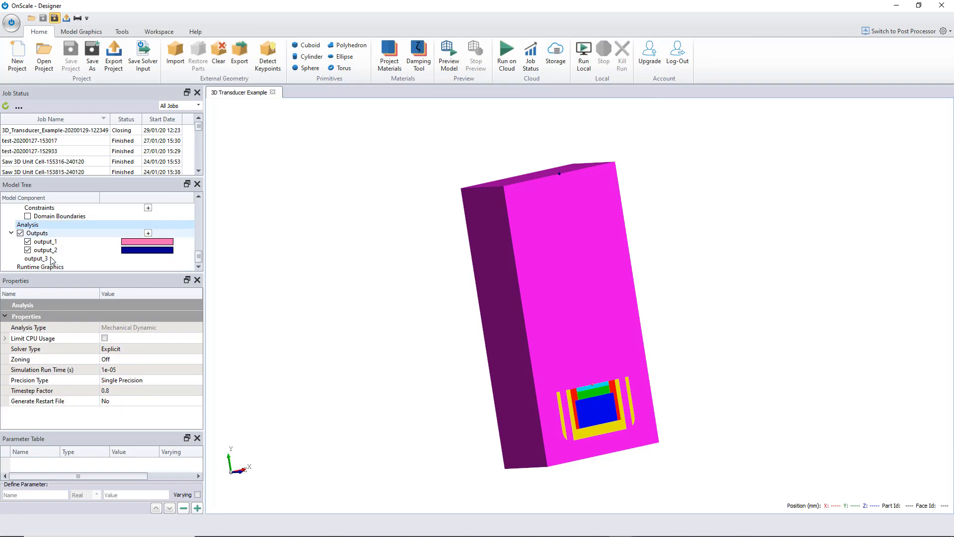
pyautogui.click(105, 371)
pyautogui.click(107, 370)
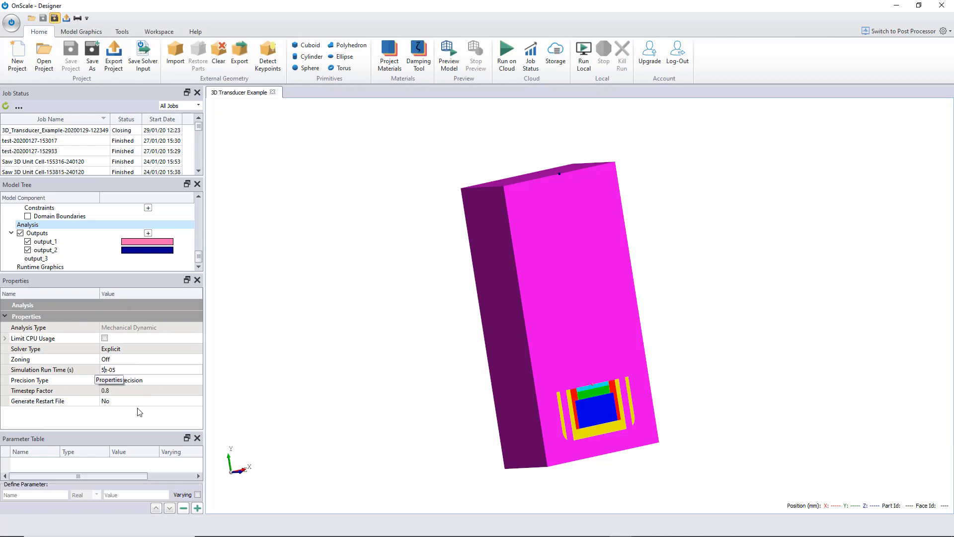
pyautogui.write('5')
pyautogui.press('Return')
pyautogui.click(104, 373)
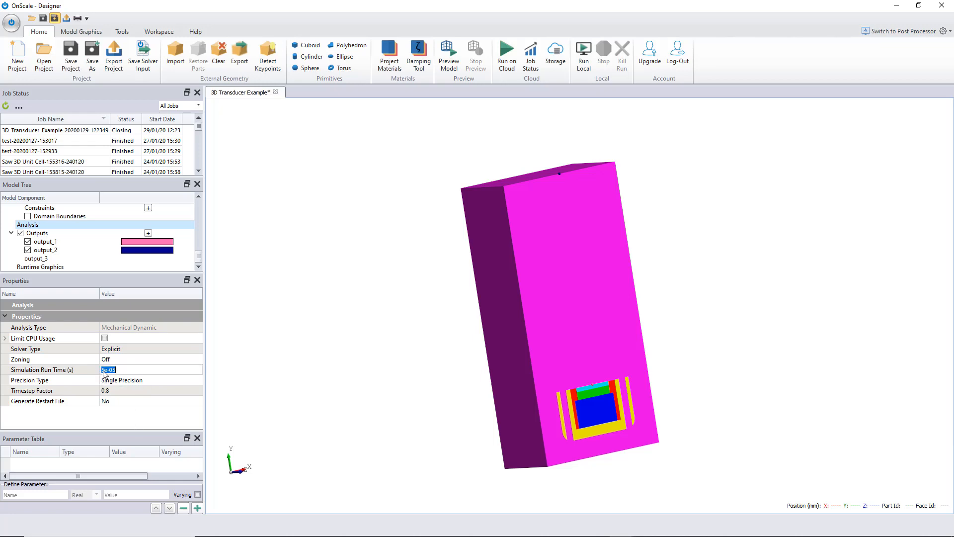
pyautogui.click(125, 418)
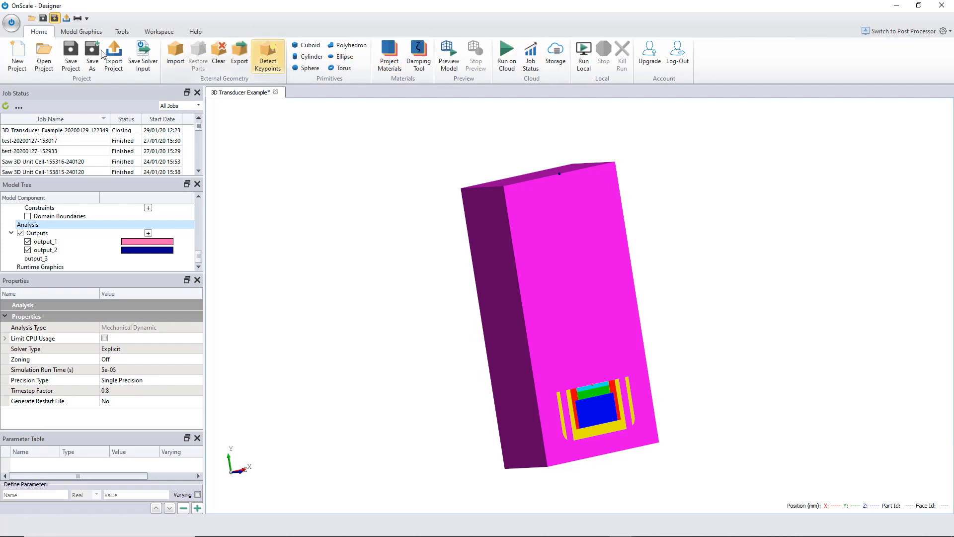
# - Save the project and run the simulation locally
pyautogui.click(70, 54)
pyautogui.click(584, 53)
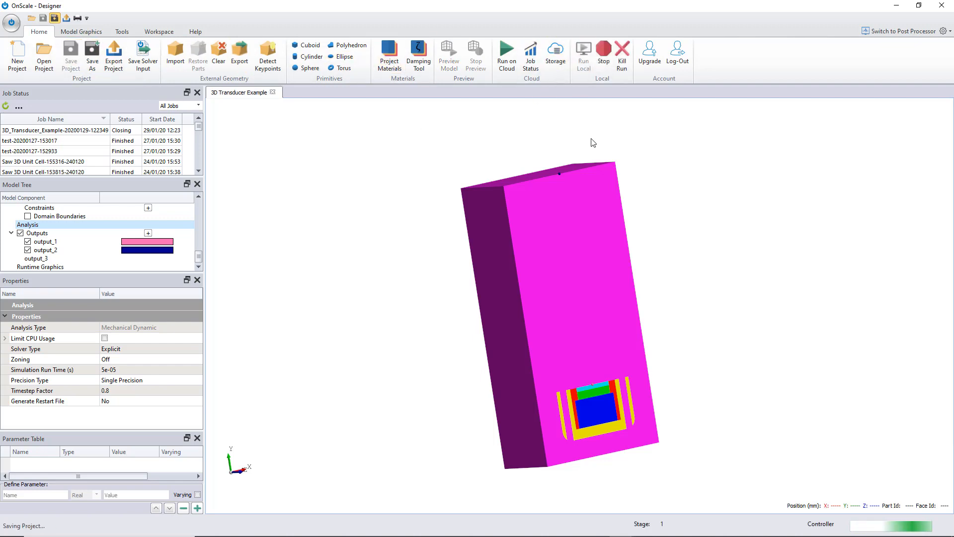
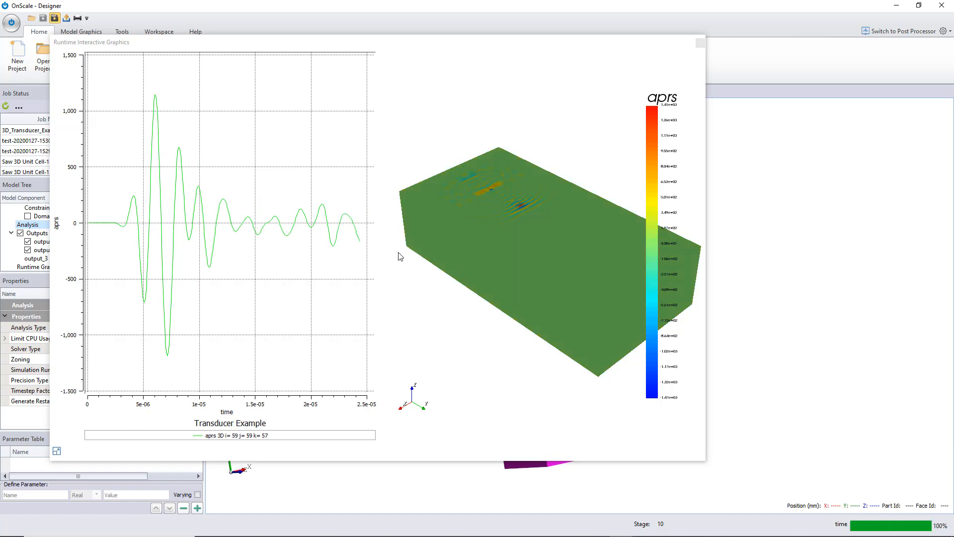
# - Rotate and zoom the runtime 3D pressure view to watch the wave propagate during the local run
pyautogui.moveTo(440, 188); pyautogui.dragTo(472, 261)
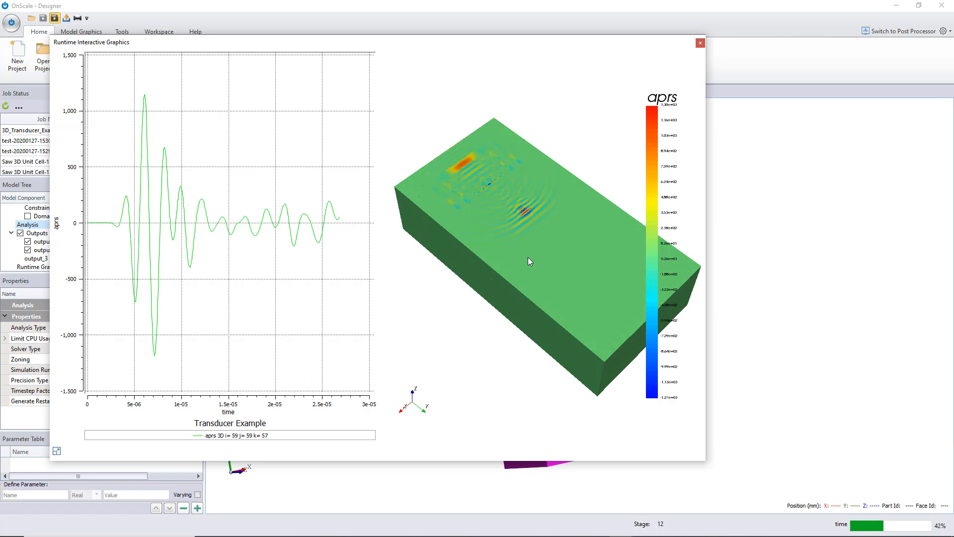
pyautogui.scroll(2, 529, 258)
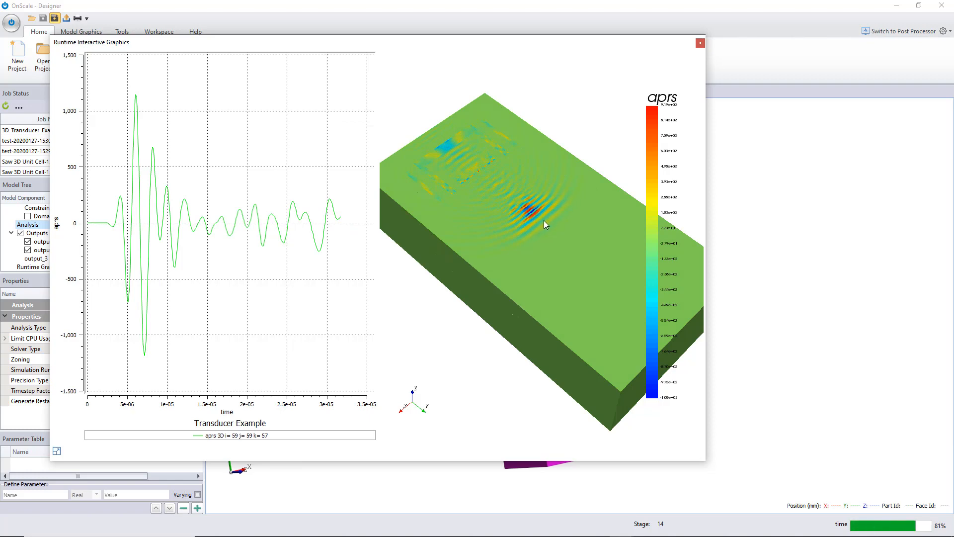
pyautogui.moveTo(834, 529); pyautogui.dragTo(823, 478)
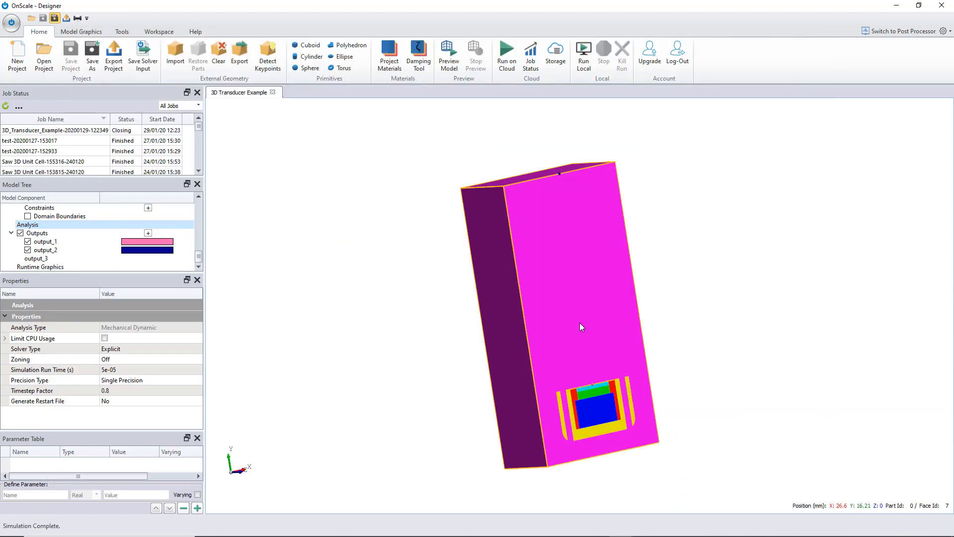
# - Set the analysis simulation run time to 0.0001 s
pyautogui.click(134, 369)
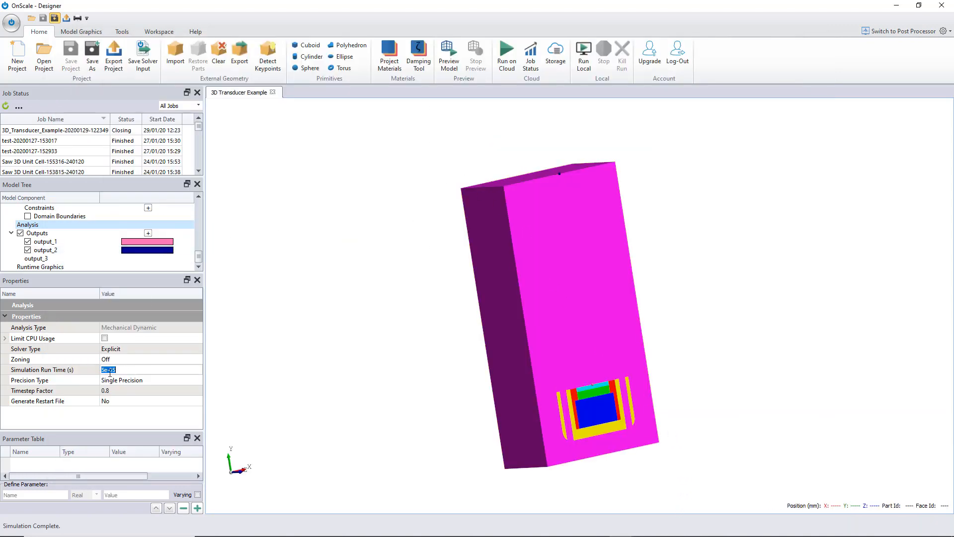
pyautogui.click(105, 372)
pyautogui.press('BackSpace')
pyautogui.write('1')
pyautogui.press('BackSpace')
pyautogui.write('4')
pyautogui.press('Return')
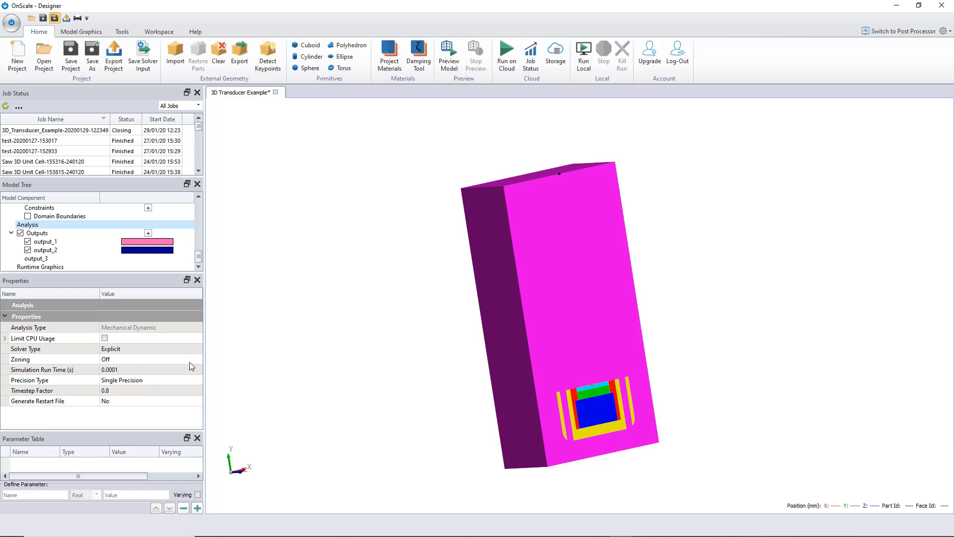
pyautogui.click(234, 360)
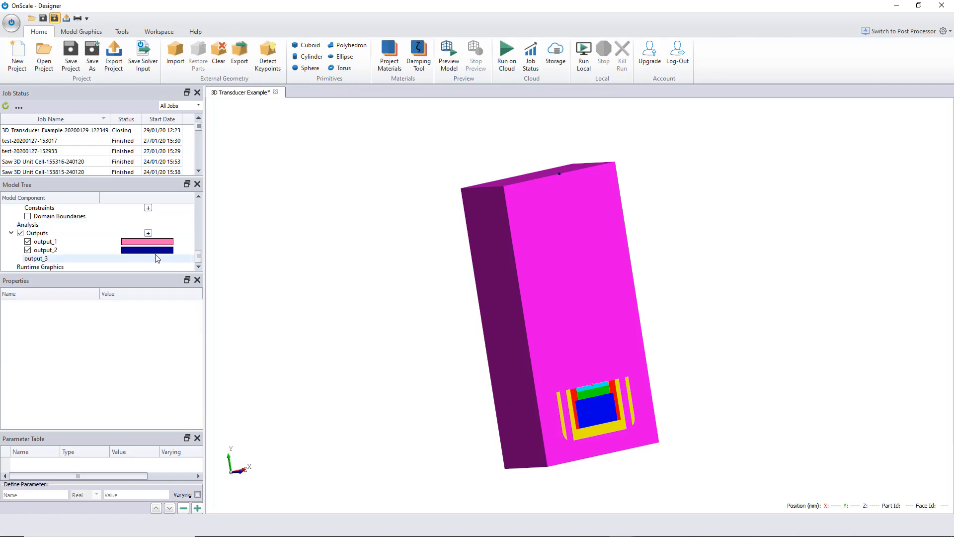
# - Open the cloud run dialog, choose 16 CPUs and estimate the job's resource requirements
pyautogui.click(510, 61)
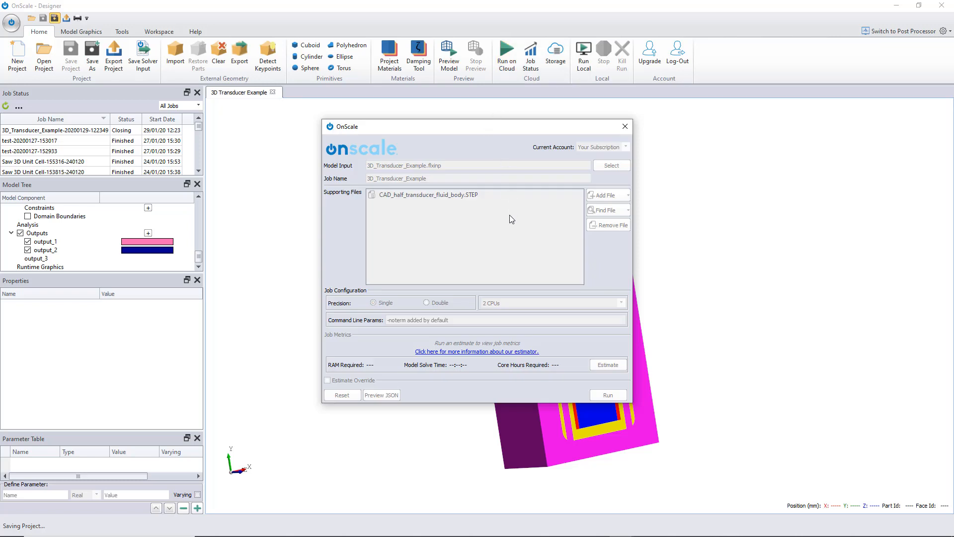
pyautogui.click(521, 302)
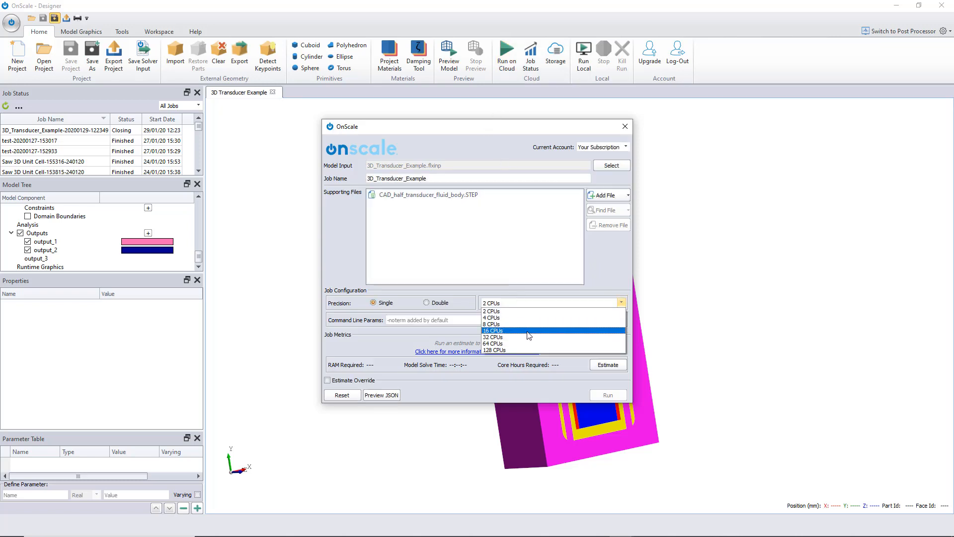
pyautogui.click(529, 331)
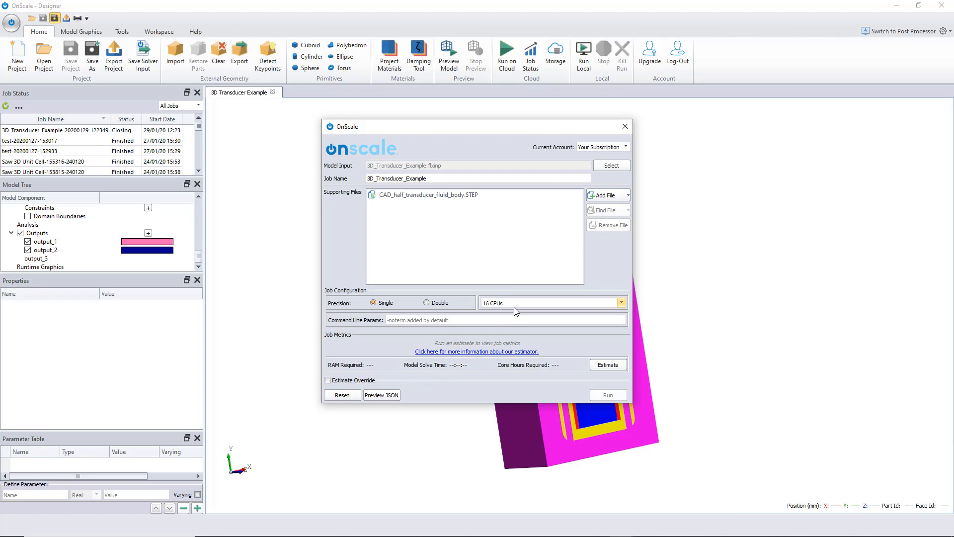
pyautogui.click(604, 365)
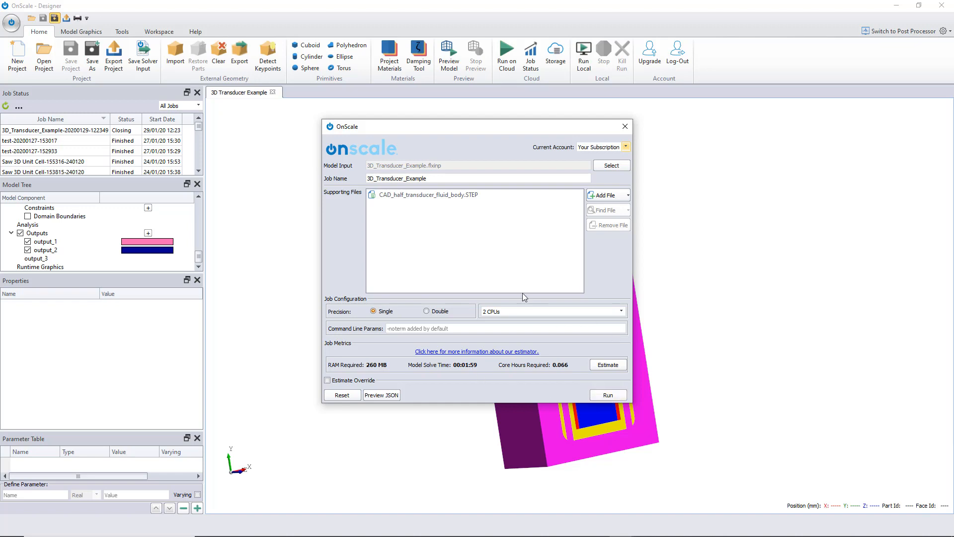
# - Select 16 CPUs again and submit the job to run on the cloud
pyautogui.click(523, 315)
pyautogui.click(510, 313)
pyautogui.click(509, 313)
pyautogui.click(508, 330)
pyautogui.click(614, 396)
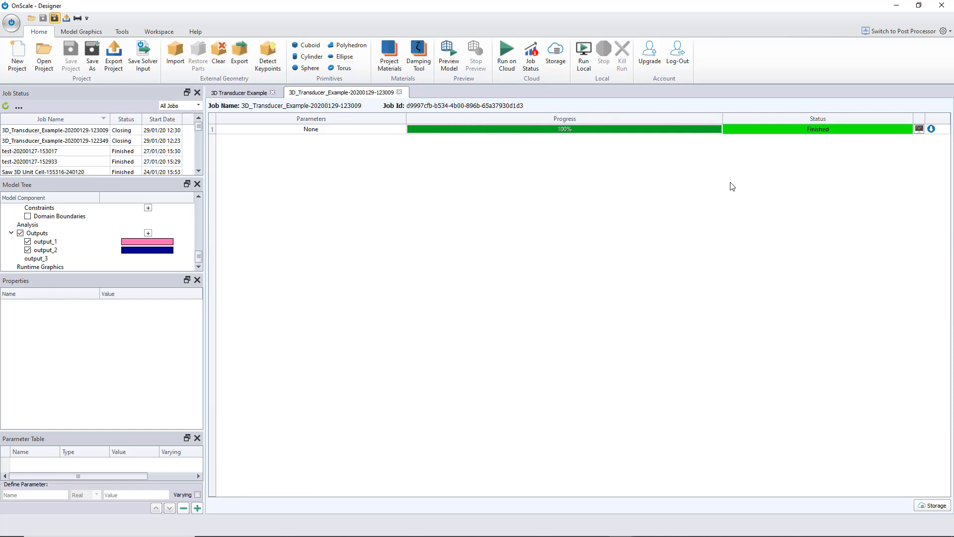
# - Download snapshot.flxdato from the finished job's Simulation 1 cloud results
pyautogui.click(558, 61)
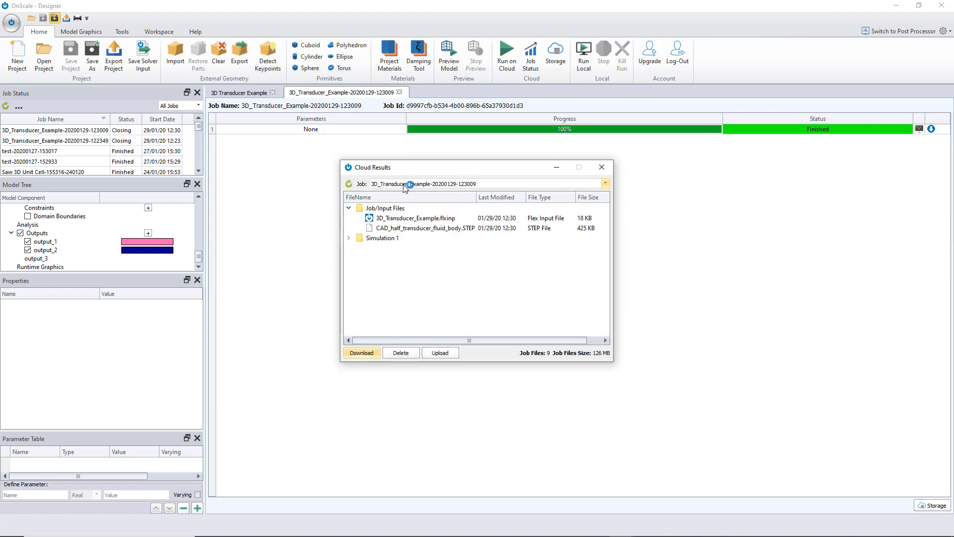
pyautogui.click(349, 237)
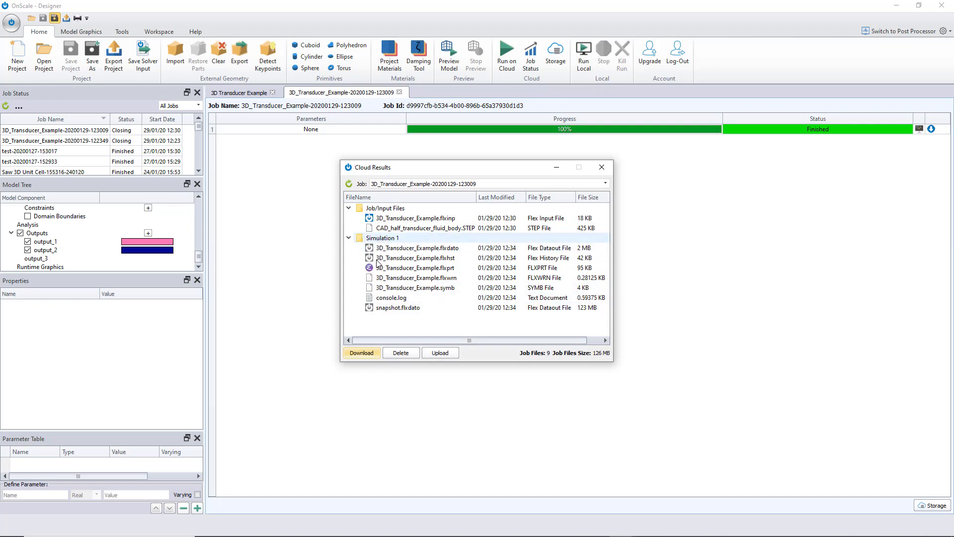
pyautogui.click(385, 307)
pyautogui.click(373, 353)
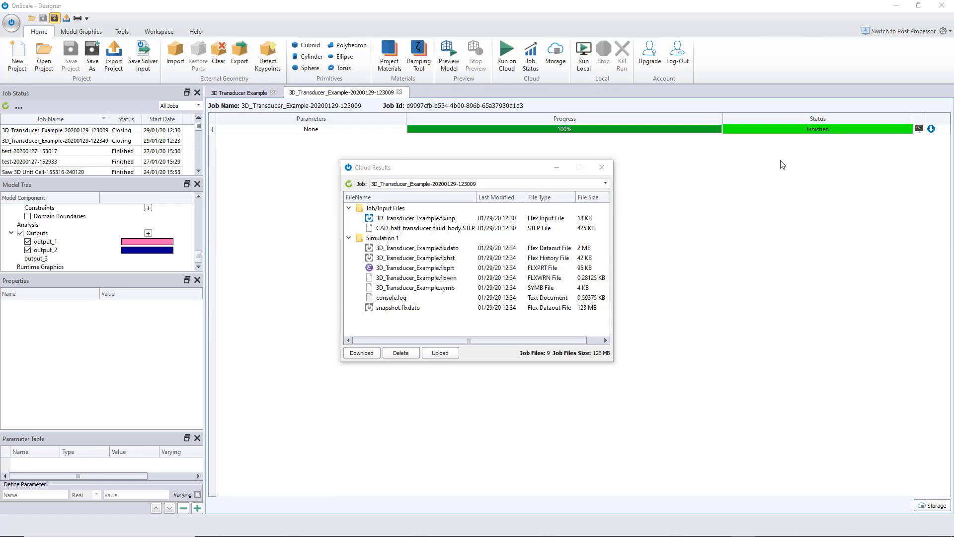
# - Switch to the Post Processor and open the downloaded job folder in the File Explorer
pyautogui.click(897, 33)
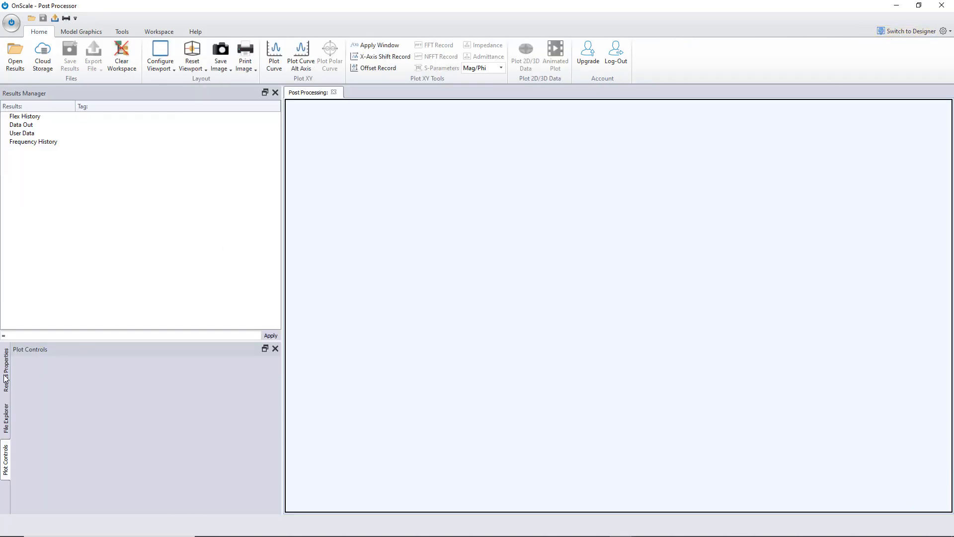
pyautogui.click(6, 377)
pyautogui.click(6, 418)
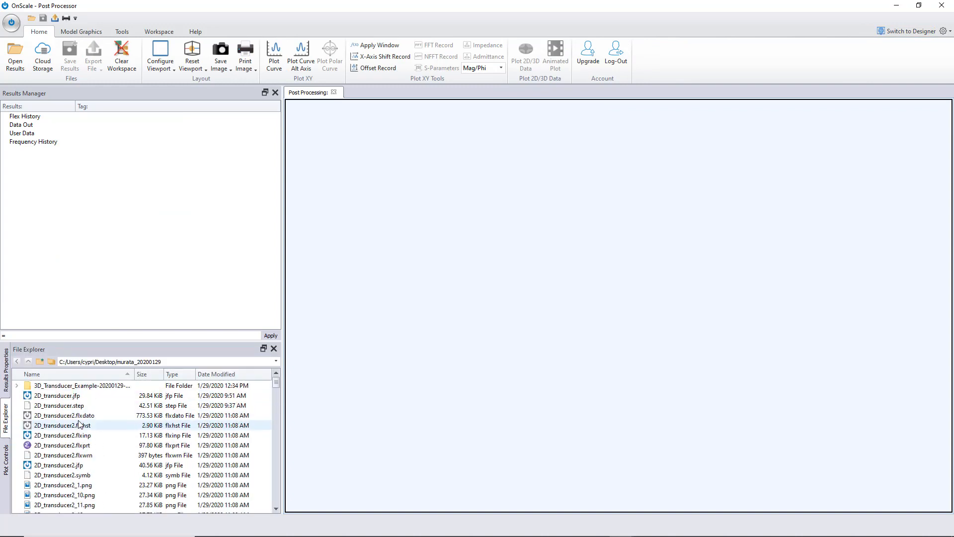
pyautogui.doubleClick(74, 386)
pyautogui.doubleClick(64, 387)
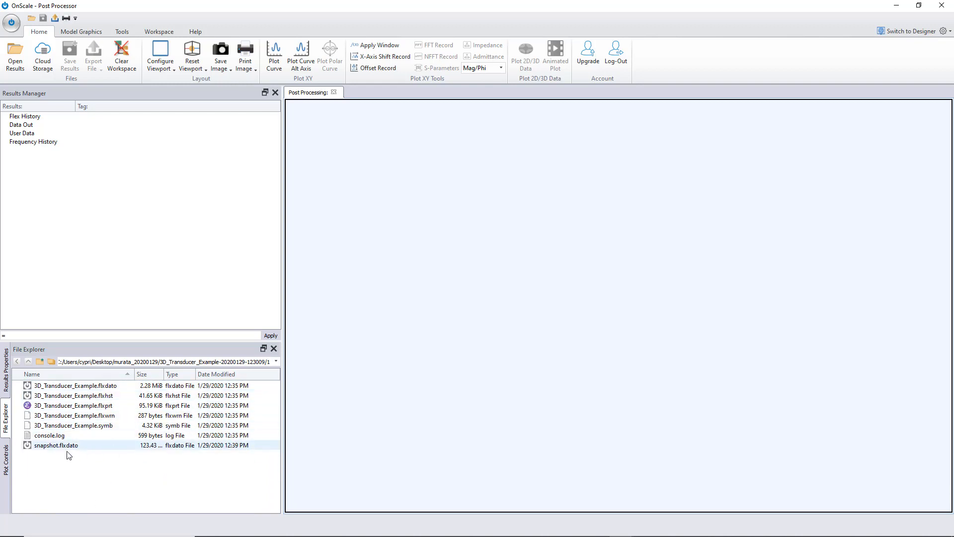
# - Load 3D_Transducer_Example.flxdato into the Results Manager and inspect its material model
pyautogui.click(86, 393)
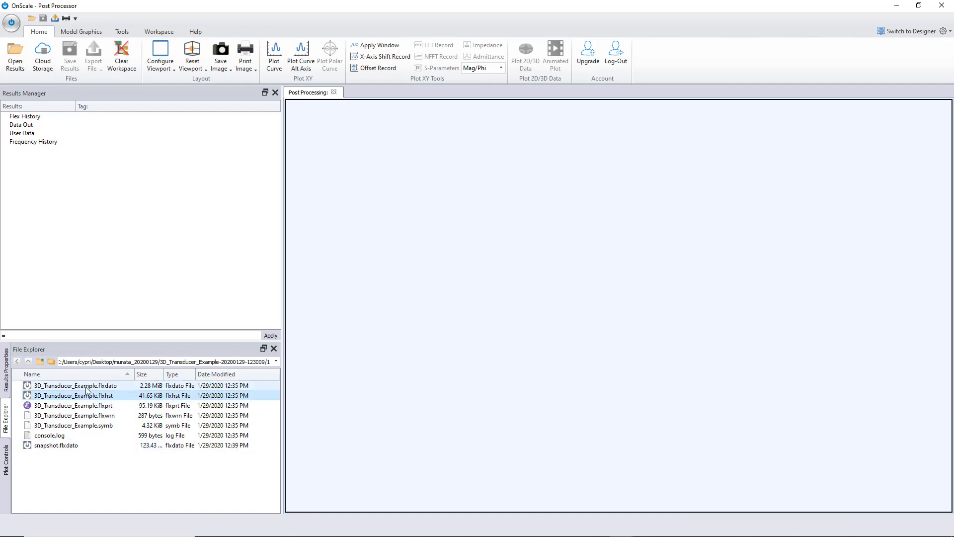
pyautogui.click(85, 386)
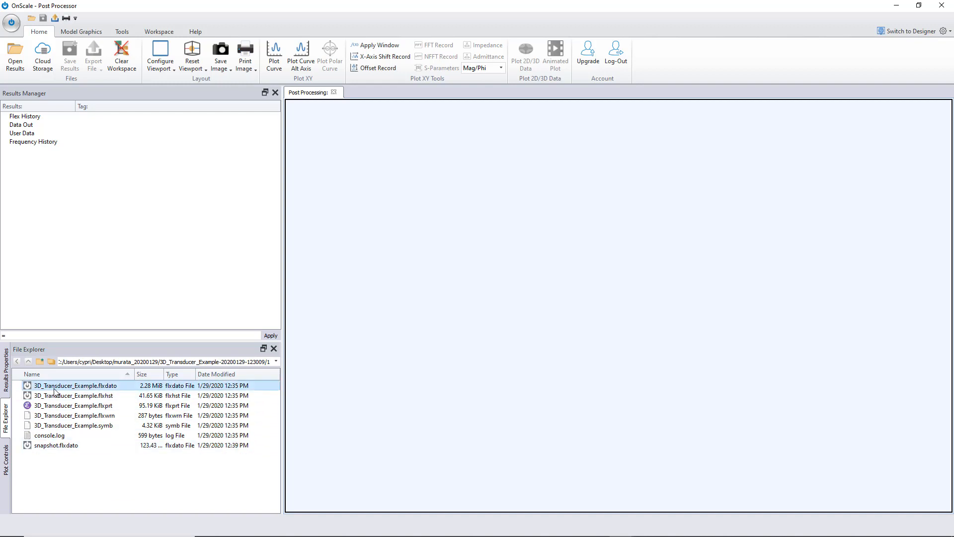
pyautogui.doubleClick(111, 387)
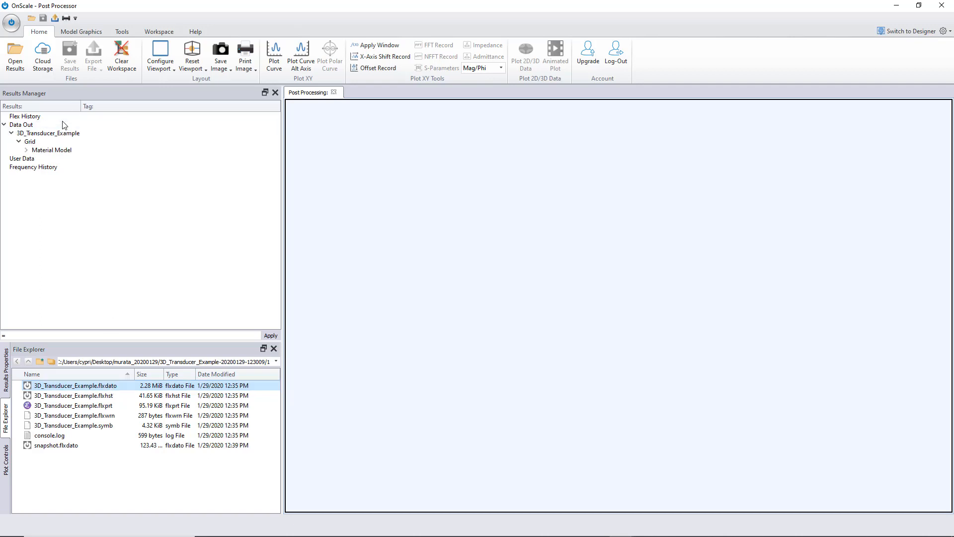
pyautogui.click(26, 150)
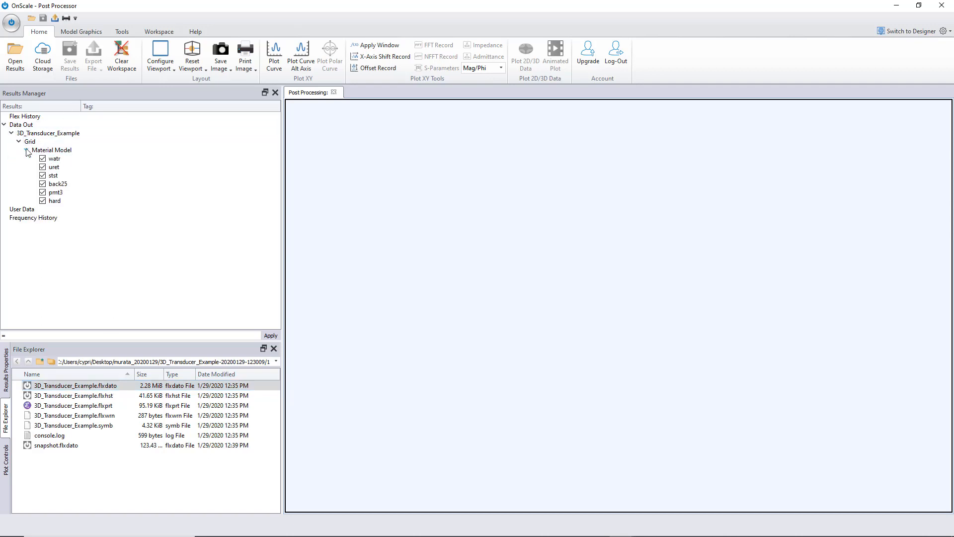
pyautogui.click(27, 150)
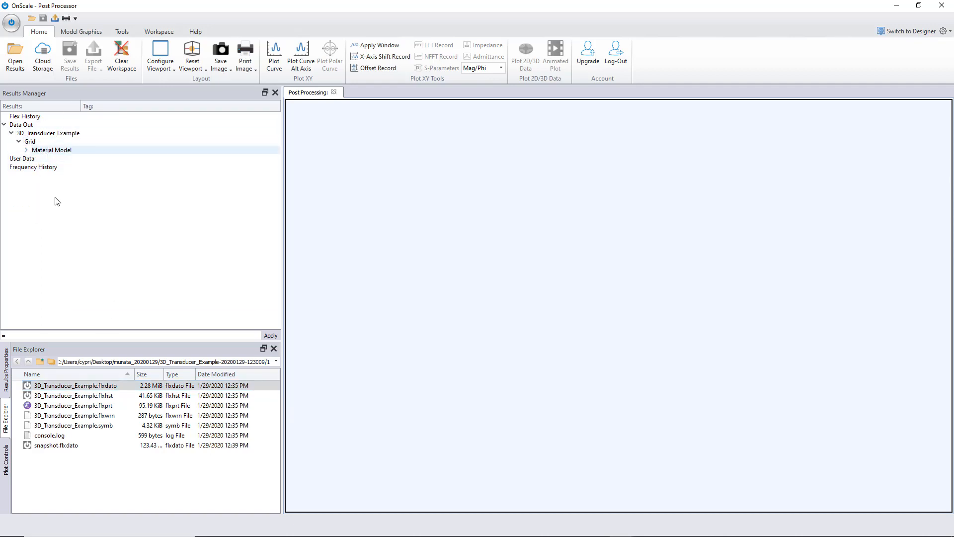
# - Load snapshot.flxdato and plot the aprs pressure field at Time-63
pyautogui.click(107, 387)
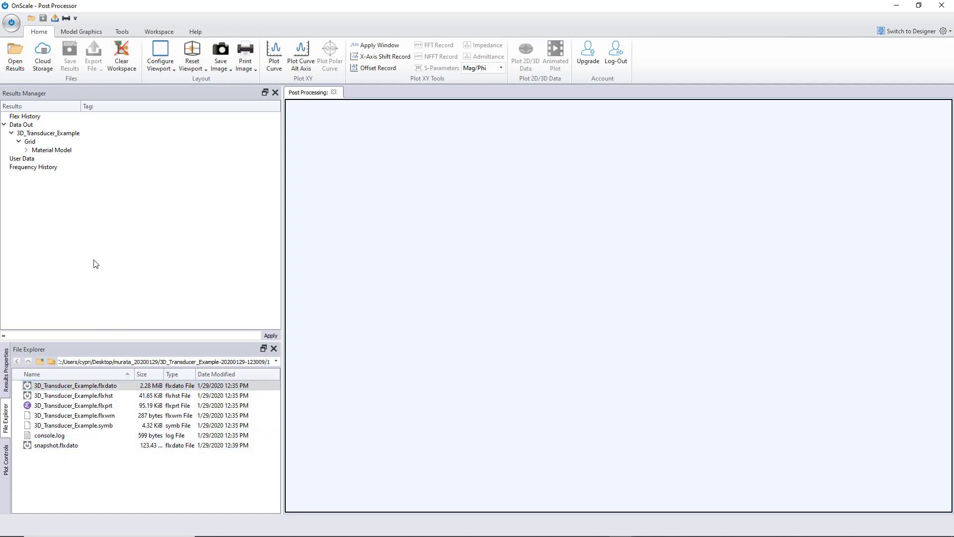
pyautogui.doubleClick(64, 446)
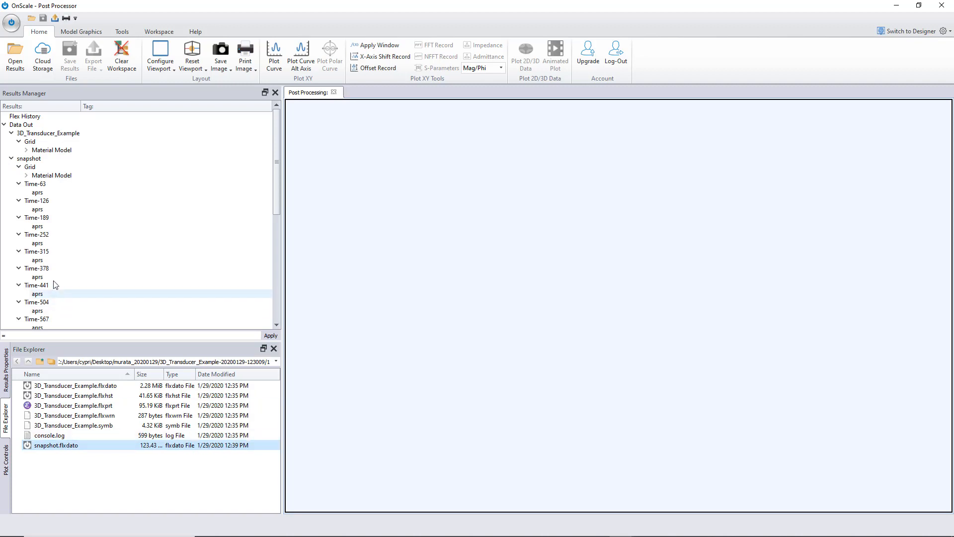
pyautogui.click(37, 193)
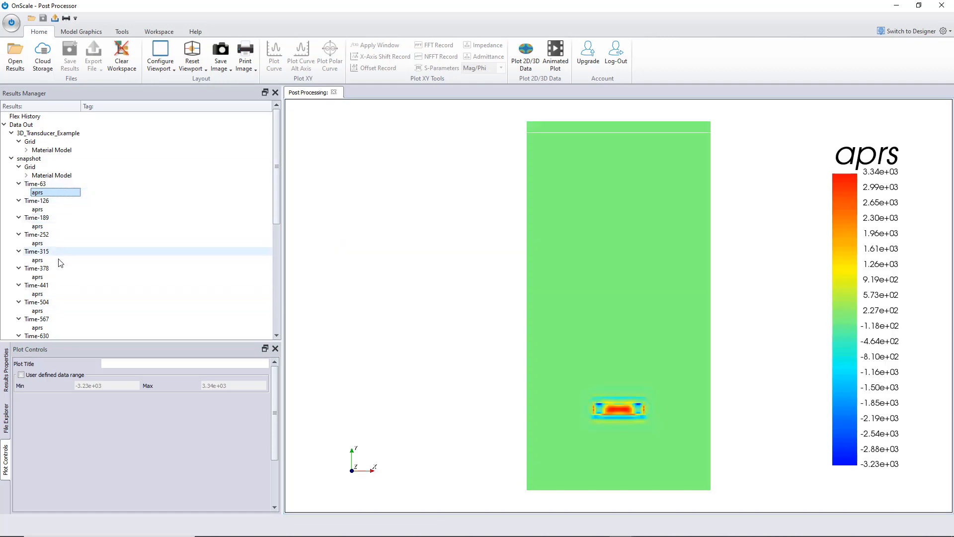
# - Step through the aprs snapshots at later times, rotating the view, up to Time-1260
pyautogui.moveTo(277, 193); pyautogui.dragTo(277, 171)
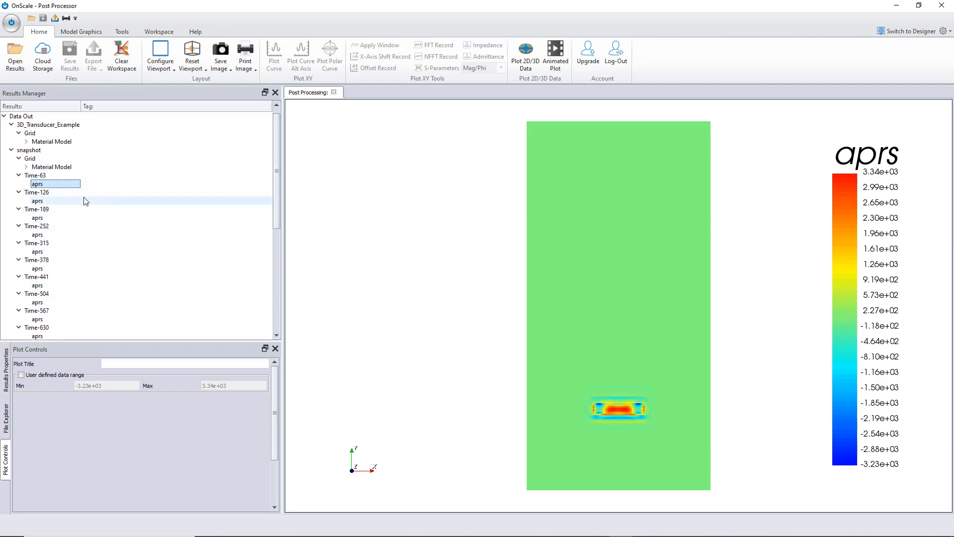
pyautogui.click(43, 201)
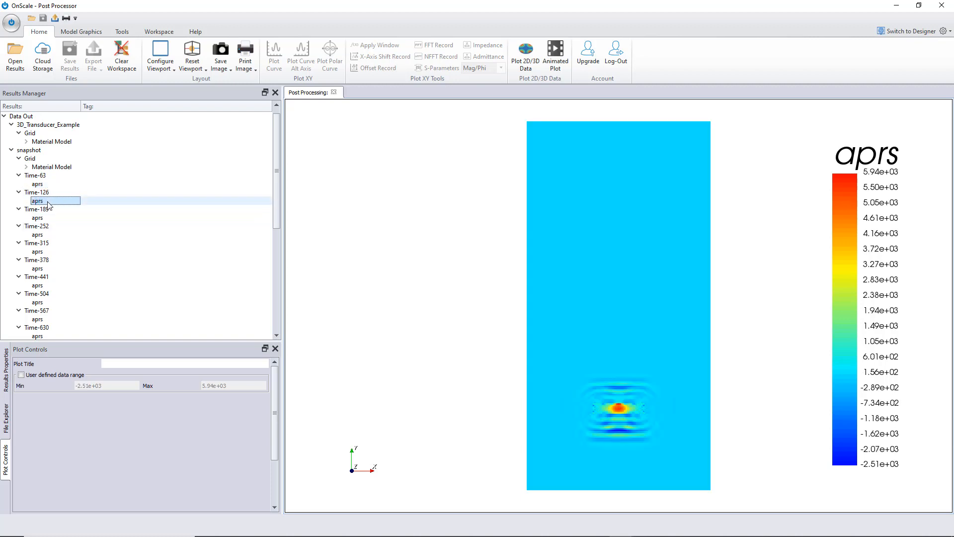
pyautogui.click(45, 235)
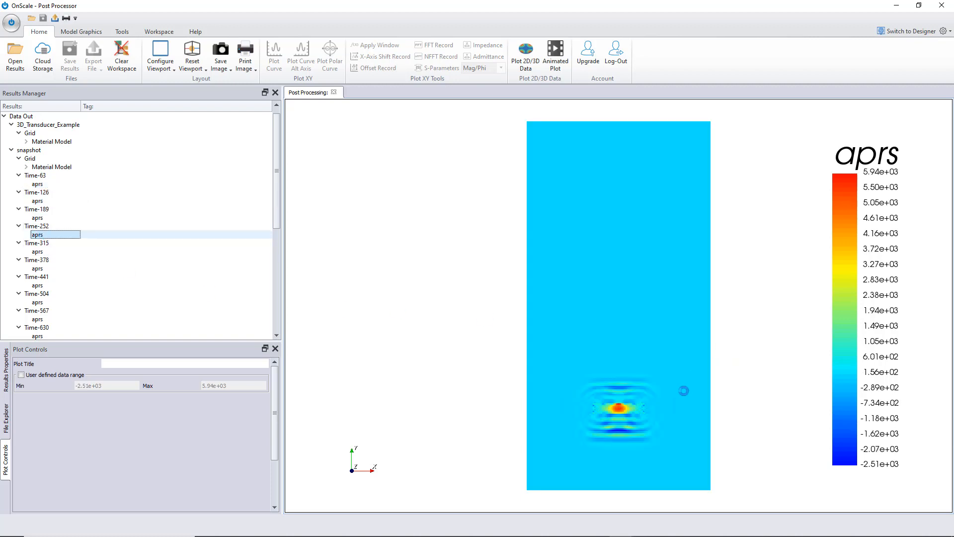
pyautogui.moveTo(581, 294); pyautogui.dragTo(631, 314)
pyautogui.moveTo(276, 181); pyautogui.dragTo(276, 284)
pyautogui.click(54, 311)
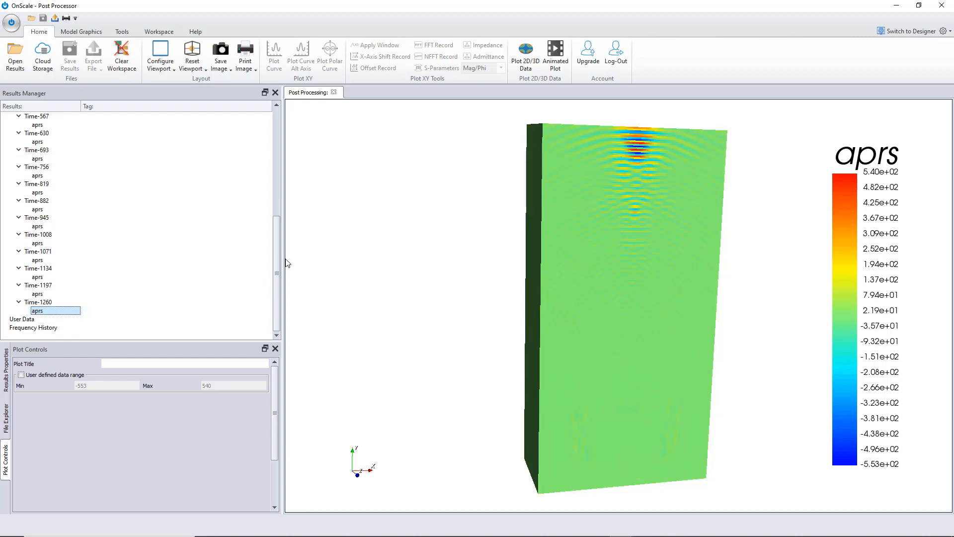
# - Plot the Time-1260 aprs data over time as an animation
pyautogui.rightClick(46, 312)
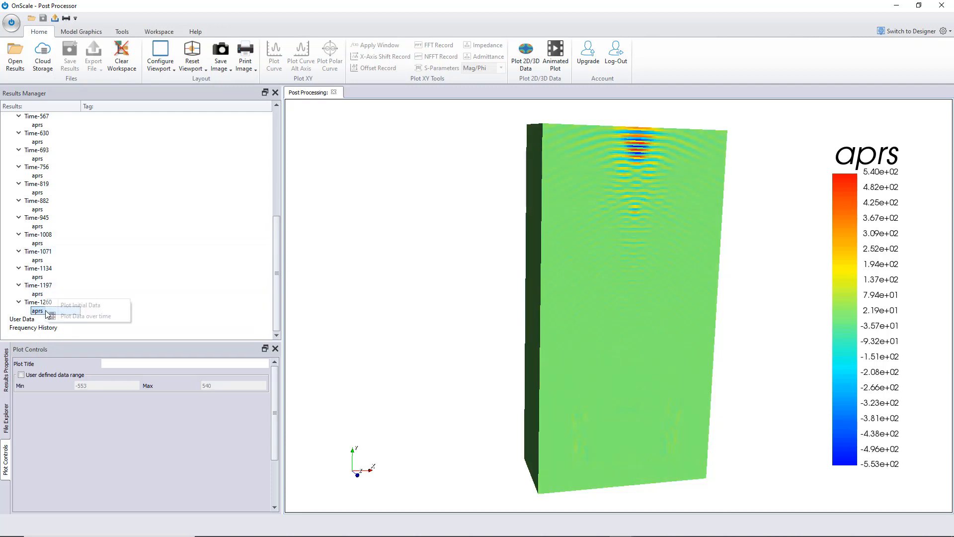
pyautogui.click(76, 317)
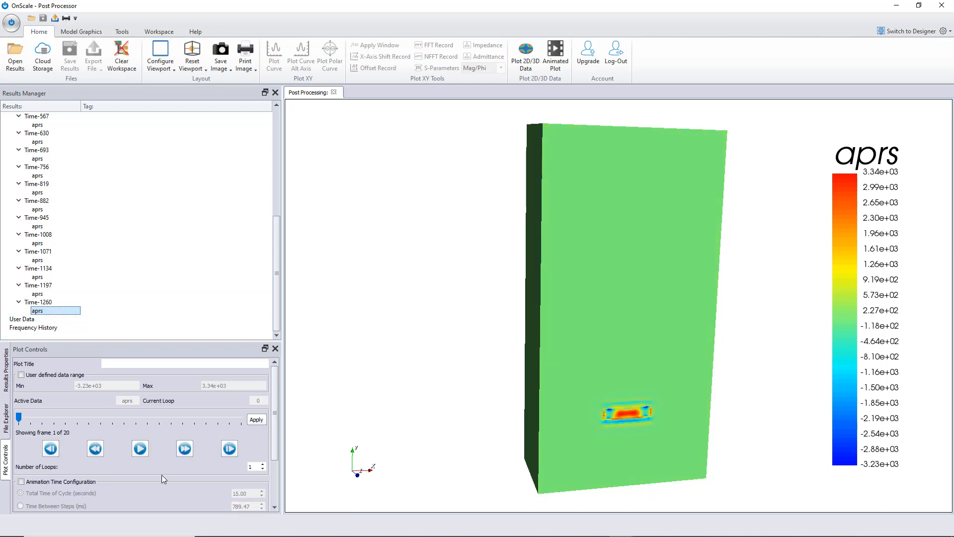
# - Review the animation plot controls and the aprs results properties
pyautogui.scroll(-2, 274, 430)
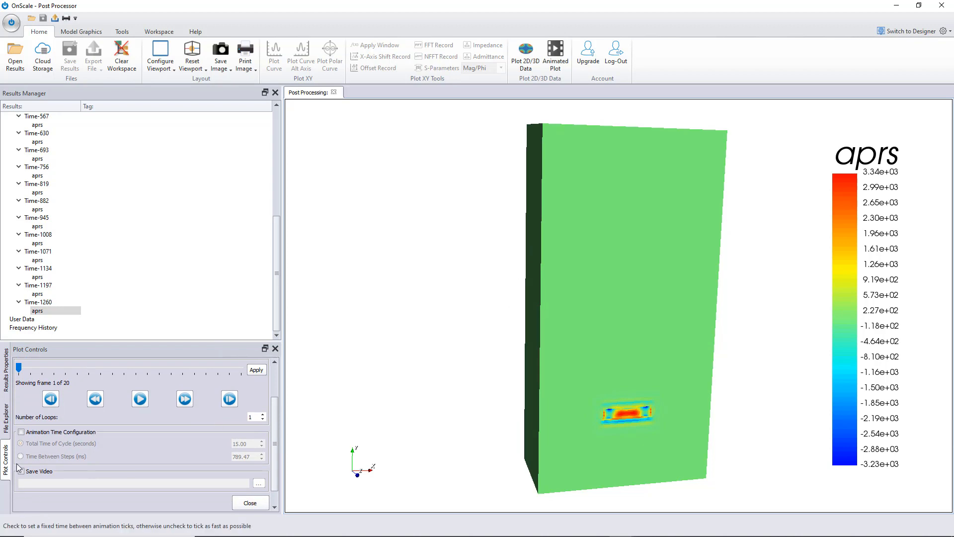
pyautogui.scroll(2, 273, 389)
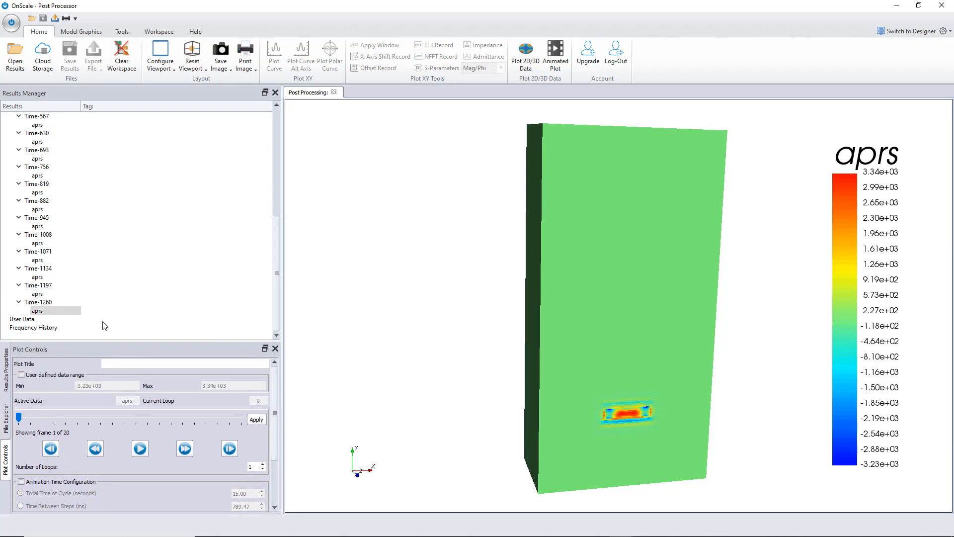
pyautogui.click(6, 386)
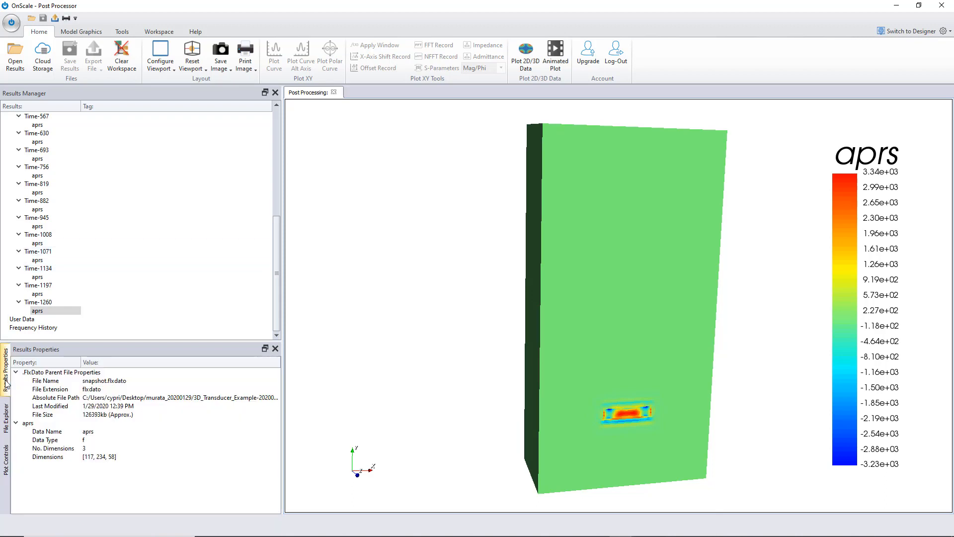
# - Load the 3D_Transducer_Example.flxhst history file into the results manager
pyautogui.click(6, 420)
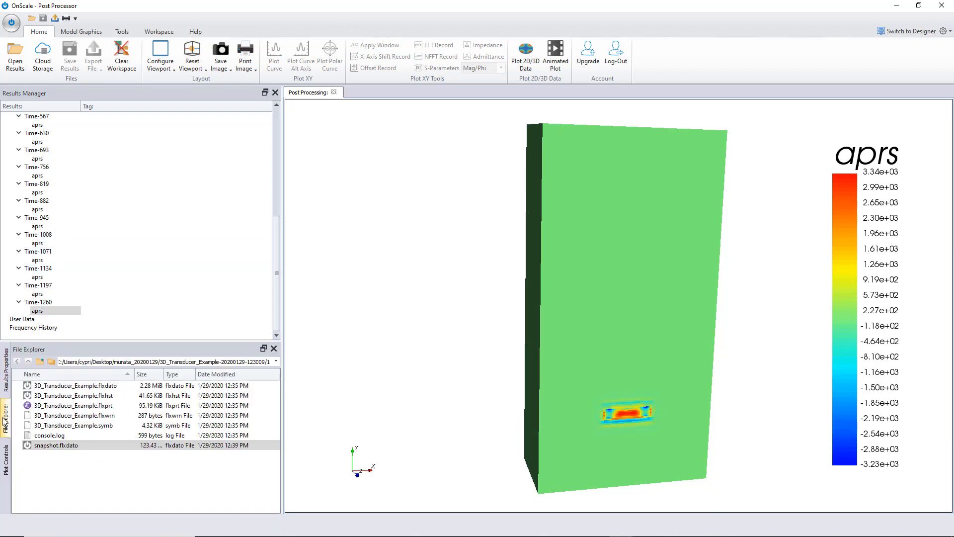
pyautogui.click(65, 396)
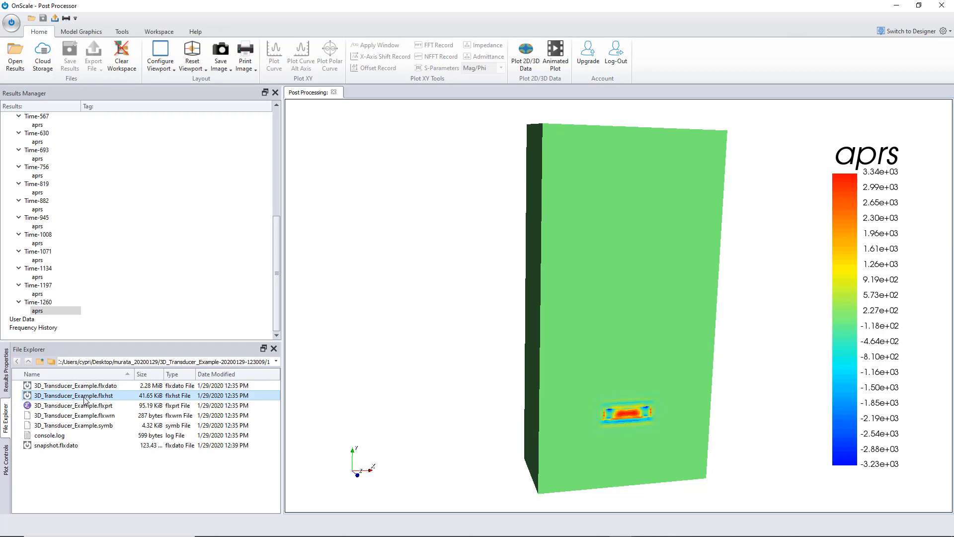
pyautogui.scroll(3, 245, 277)
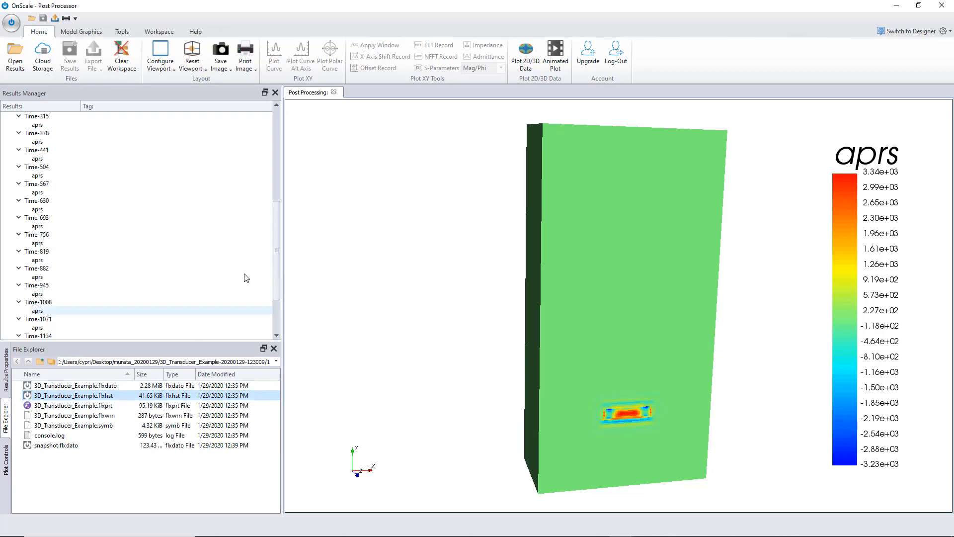
pyautogui.moveTo(278, 273); pyautogui.dragTo(274, 181)
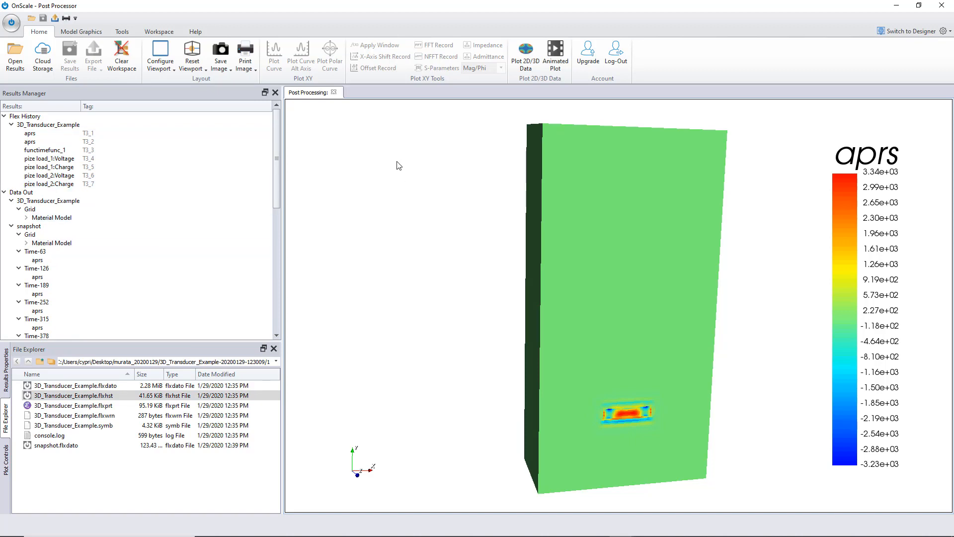
# - Configure the layout into the 3_1 arrangement of three viewports
pyautogui.click(167, 63)
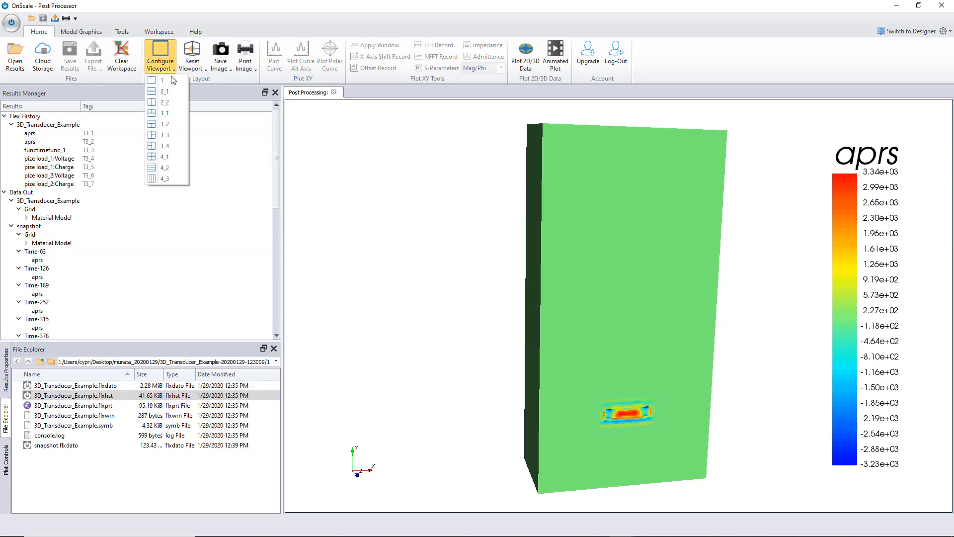
pyautogui.click(162, 135)
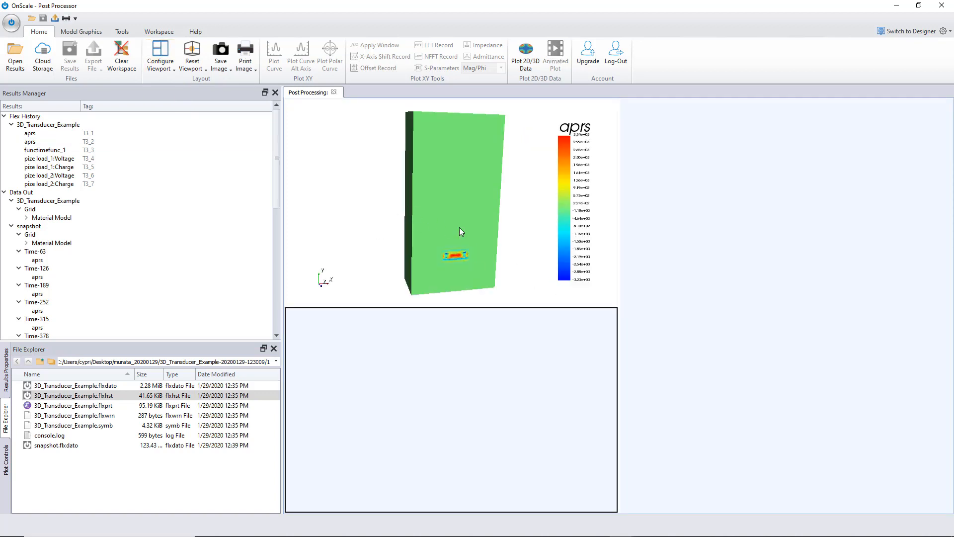
# - Plot the Time-126 aprs snapshot in the right viewport
pyautogui.click(749, 249)
pyautogui.scroll(-5, 79, 263)
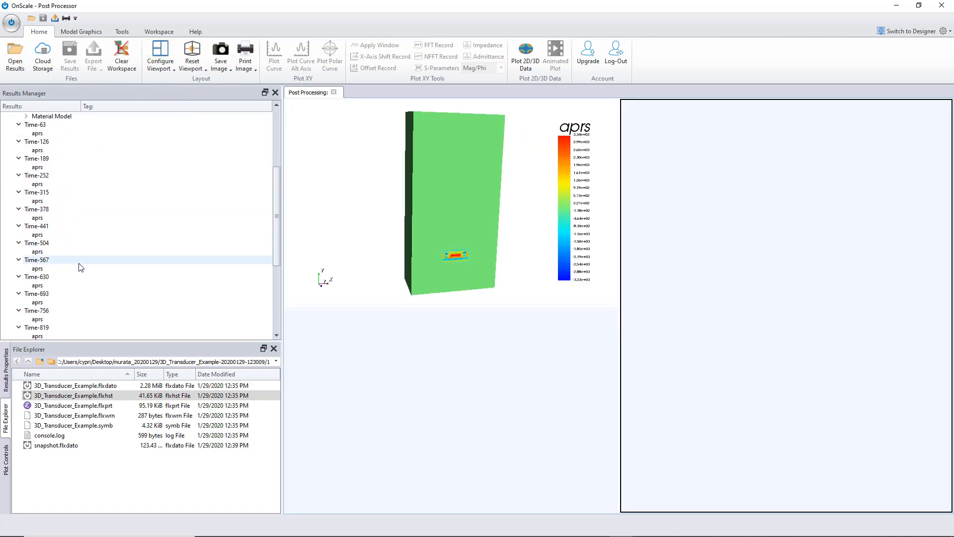
pyautogui.scroll(2, 79, 266)
pyautogui.doubleClick(38, 200)
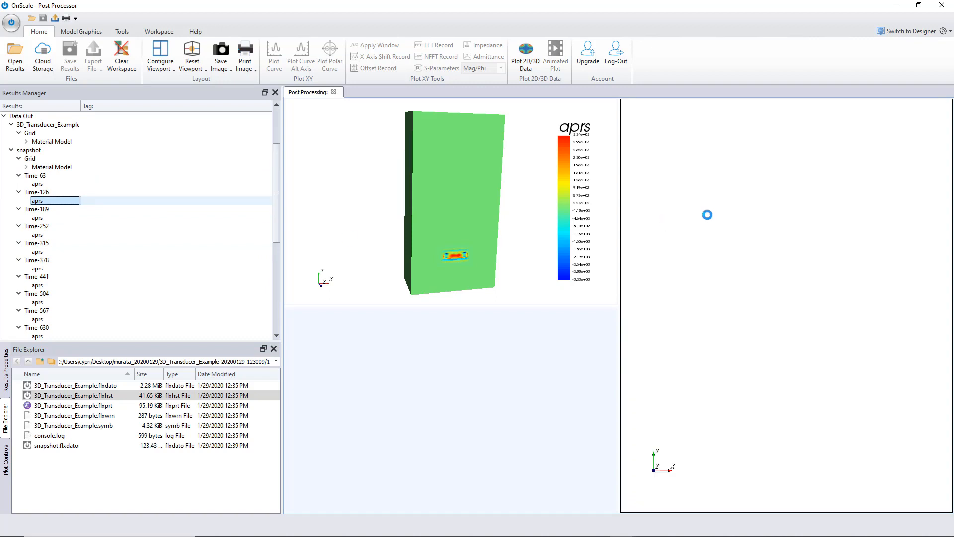
# - Replace the top-left 3D plot with the second aprs history curve (T3_2), overwriting the view
pyautogui.click(402, 162)
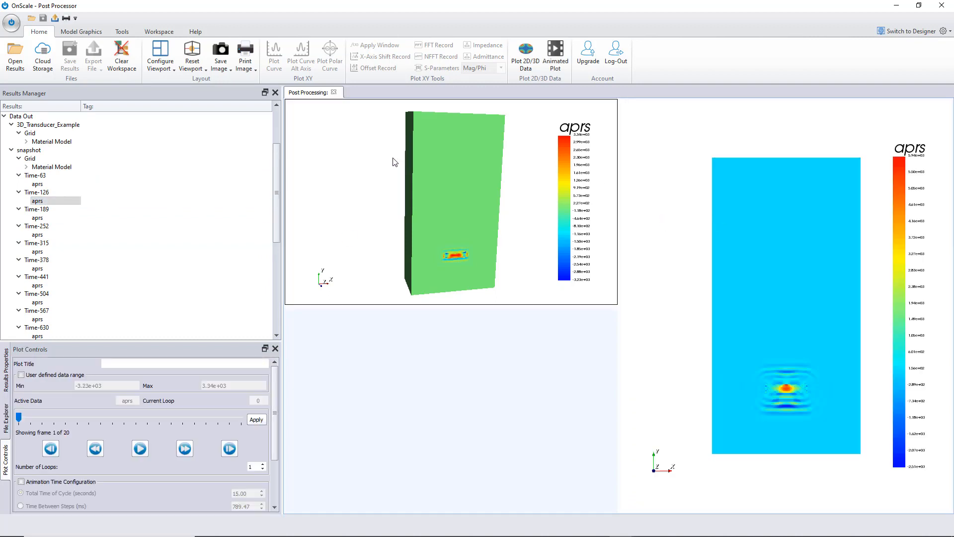
pyautogui.scroll(3, 141, 182)
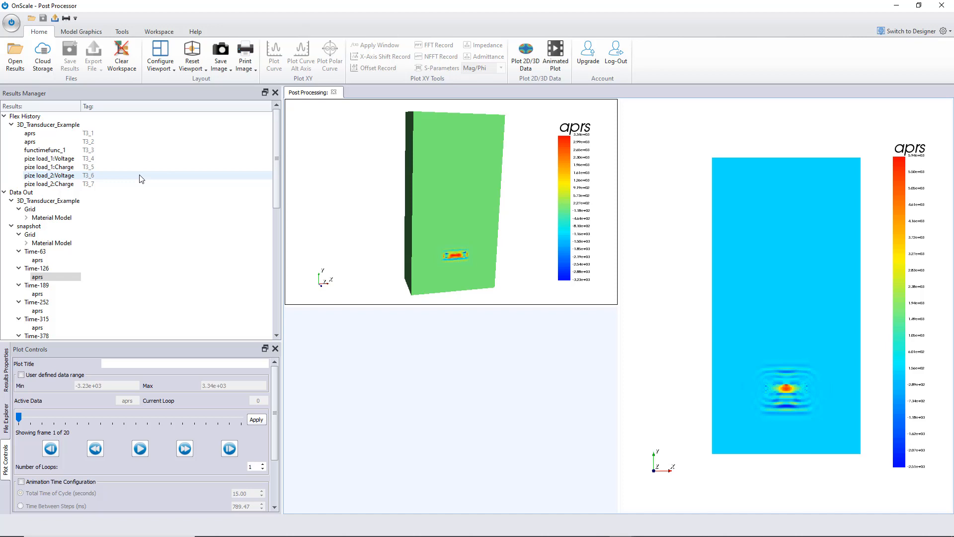
pyautogui.doubleClick(48, 142)
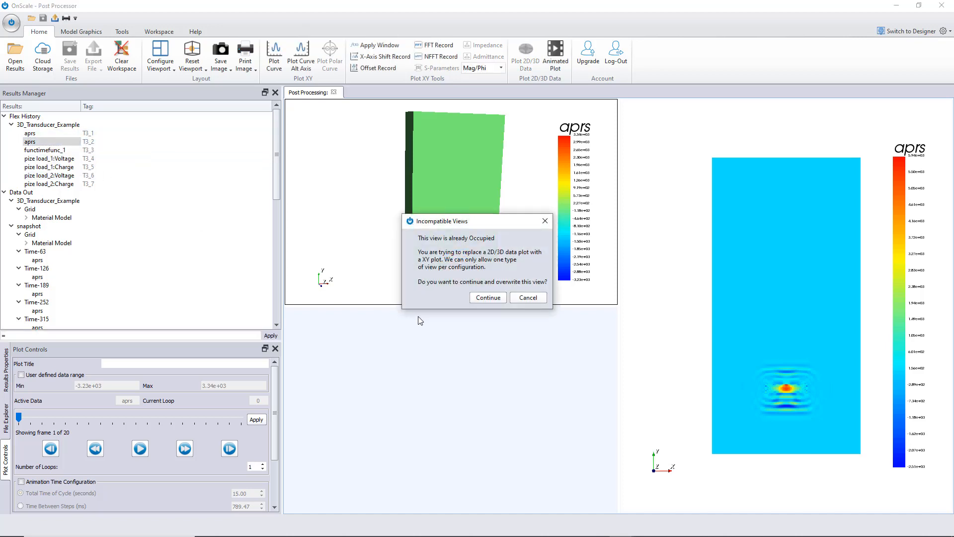
pyautogui.click(489, 298)
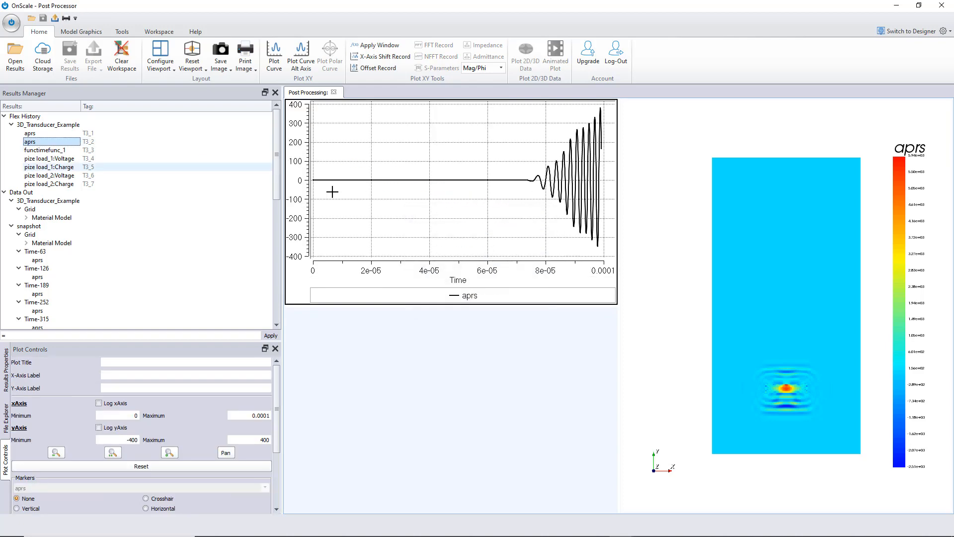
# - Plot both aprs history curves, T3_1 and T3_2, together in the bottom-left viewport
pyautogui.click(458, 406)
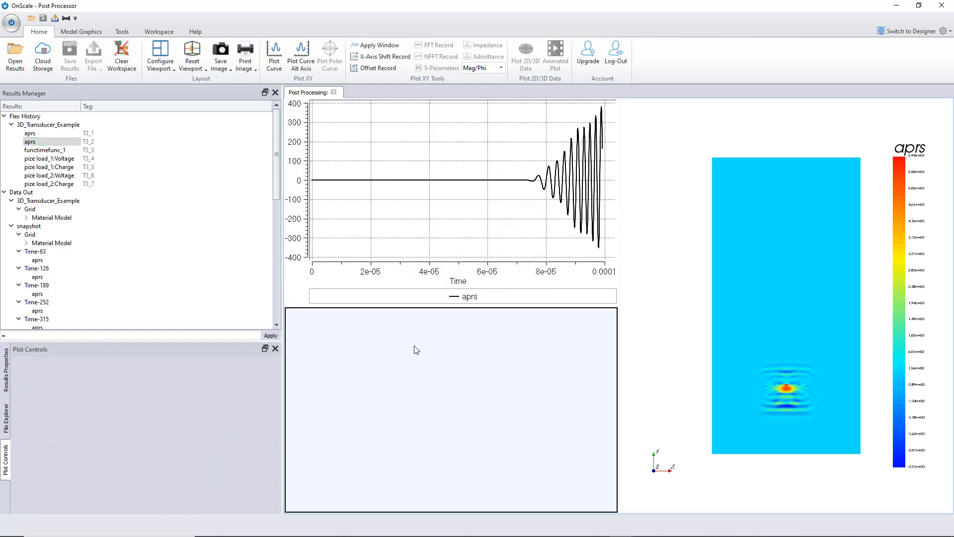
pyautogui.doubleClick(30, 133)
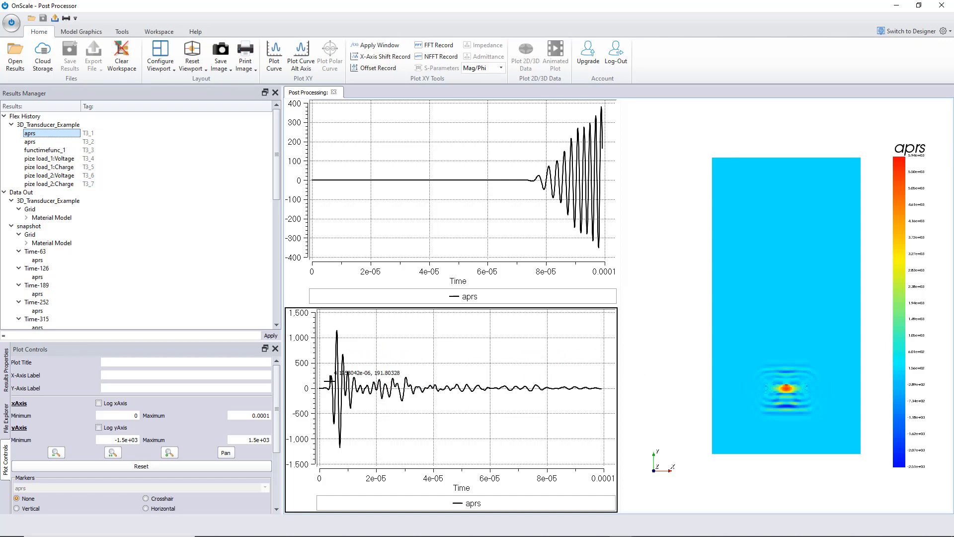
pyautogui.doubleClick(41, 142)
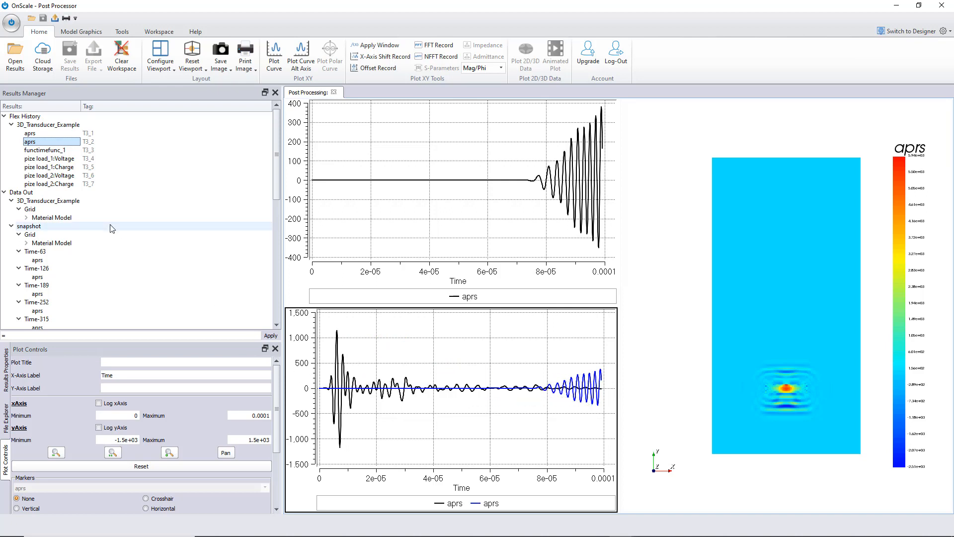
# - Reset the top-left viewport and plot the pize load_1:Charge history curve in it
pyautogui.moveTo(514, 214); pyautogui.dragTo(509, 209)
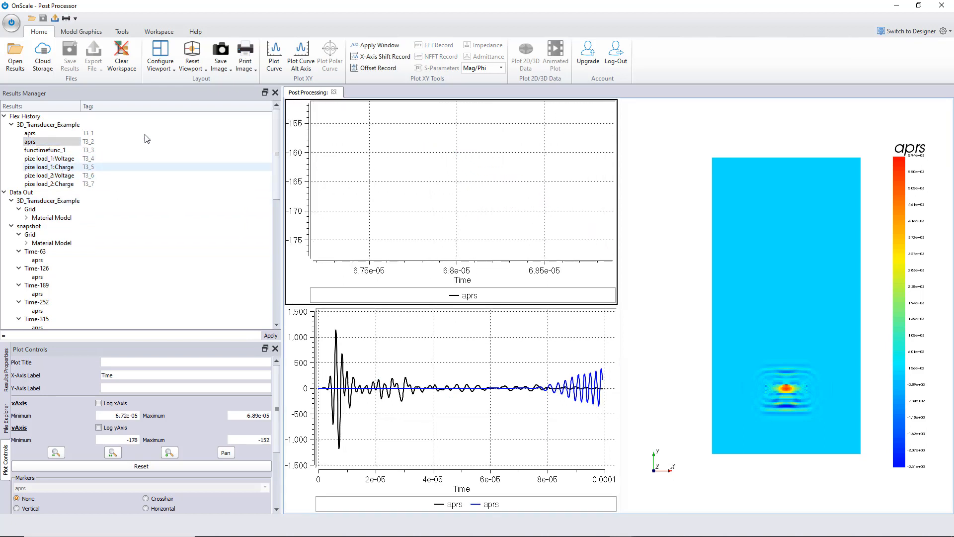
pyautogui.click(127, 71)
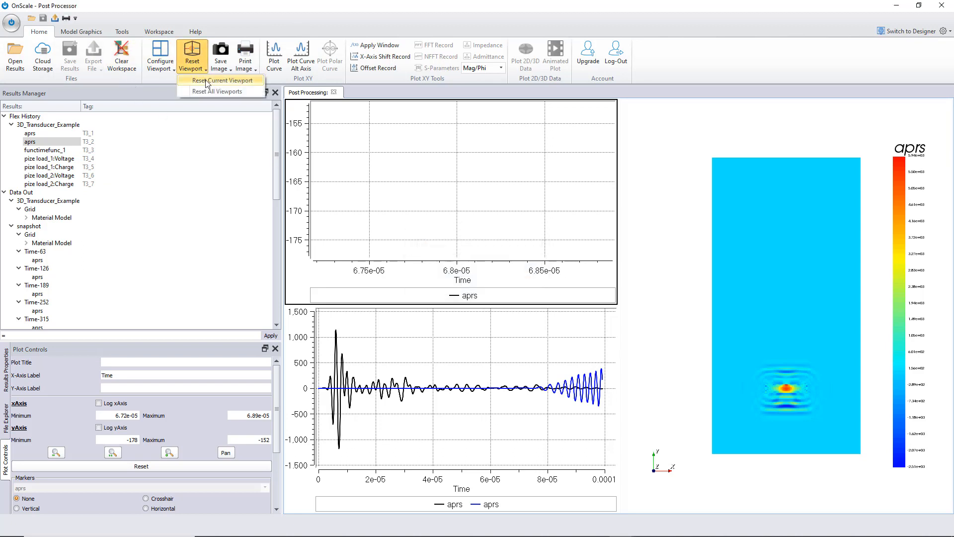
pyautogui.click(199, 66)
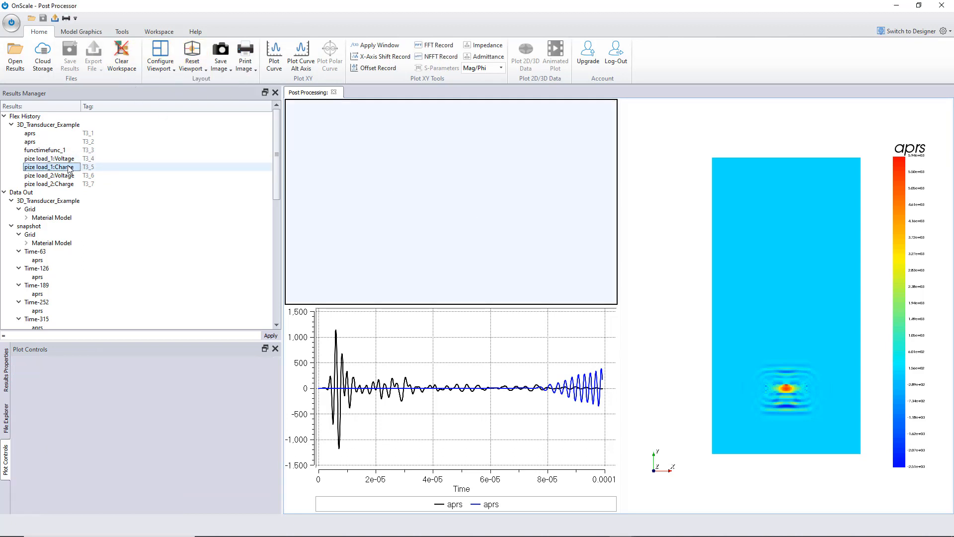
pyautogui.moveTo(49, 167); pyautogui.dragTo(462, 186)
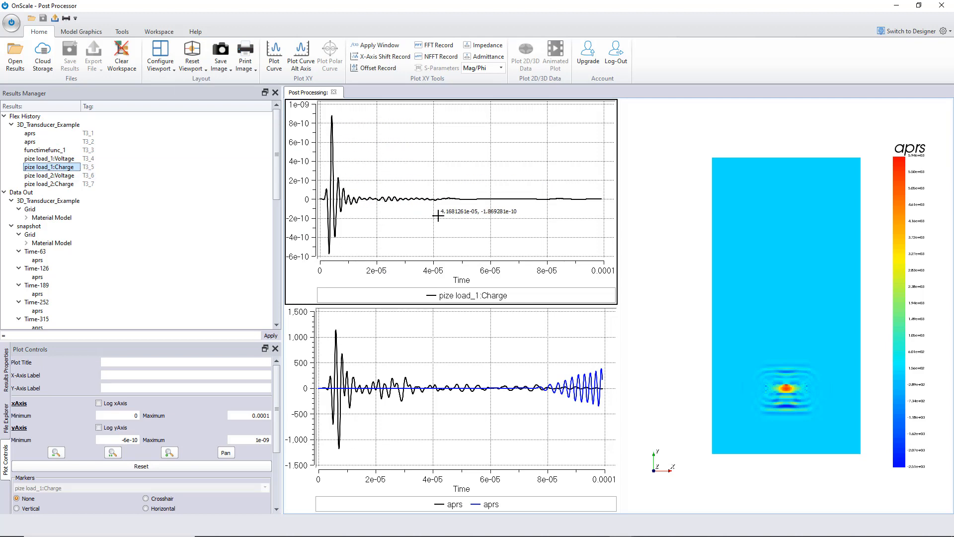
# - Reset the right viewport and plot the pize load_1:Voltage history curve in it
pyautogui.moveTo(768, 383); pyautogui.dragTo(804, 390)
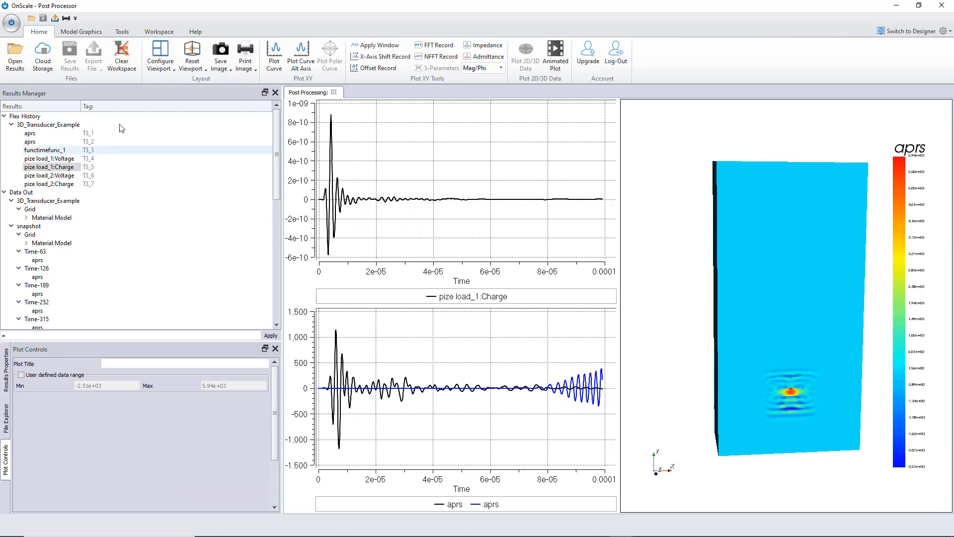
pyautogui.click(200, 67)
pyautogui.click(218, 80)
pyautogui.doubleClick(49, 158)
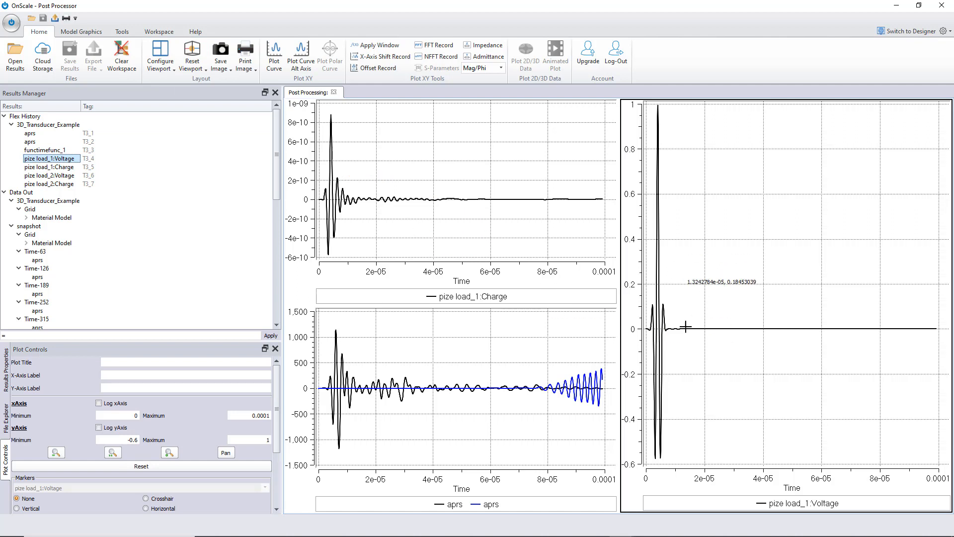
# - Switch back to the Designer
pyautogui.scroll(-9, 167, 279)
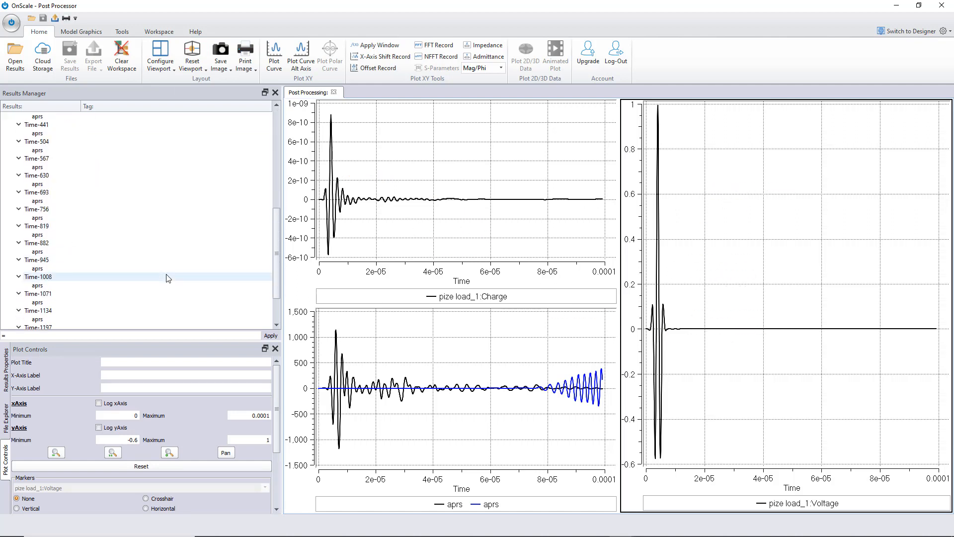
pyautogui.scroll(8, 168, 279)
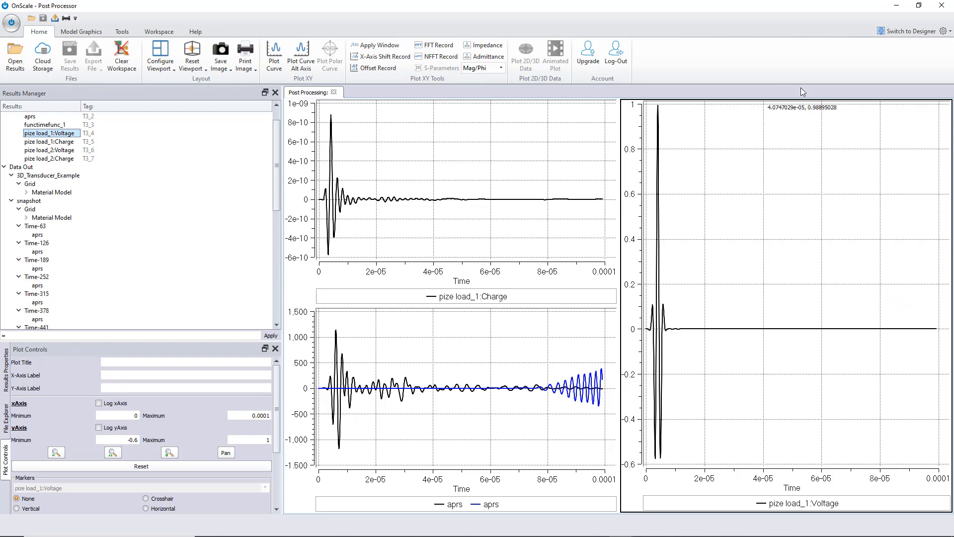
pyautogui.click(902, 32)
# - Hide part_1 in the model geometry to expose the transducer's inner parts
pyautogui.moveTo(547, 277); pyautogui.dragTo(540, 249)
pyautogui.scroll(5, 115, 167)
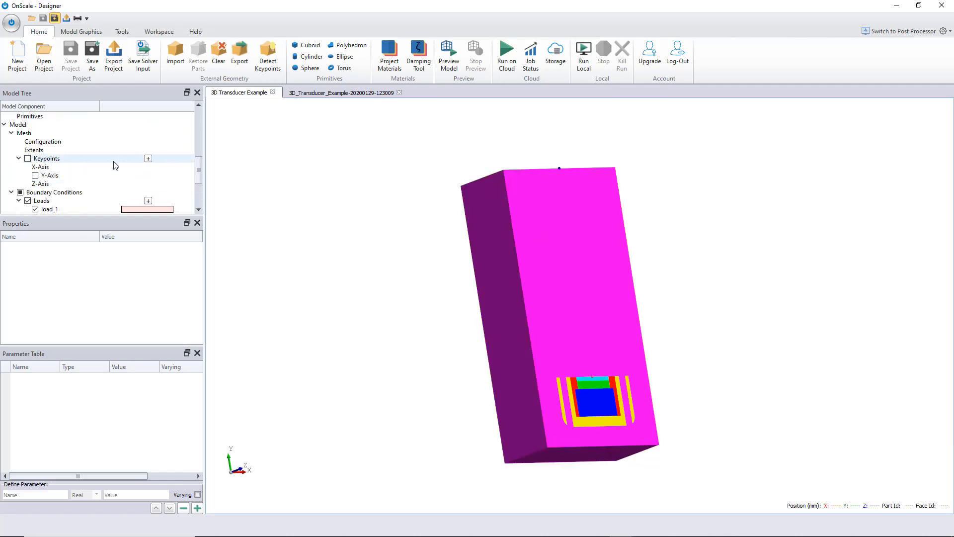
pyautogui.scroll(2, 114, 167)
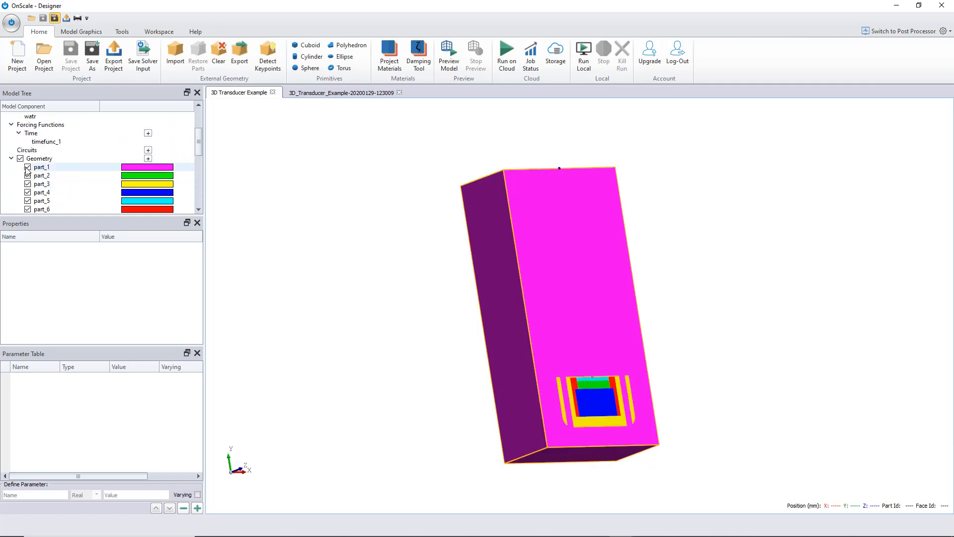
pyautogui.click(28, 167)
# - Examine the exposed transducer parts from several angles and zoom levels
pyautogui.moveTo(424, 308); pyautogui.dragTo(508, 354)
pyautogui.scroll(5, 641, 483)
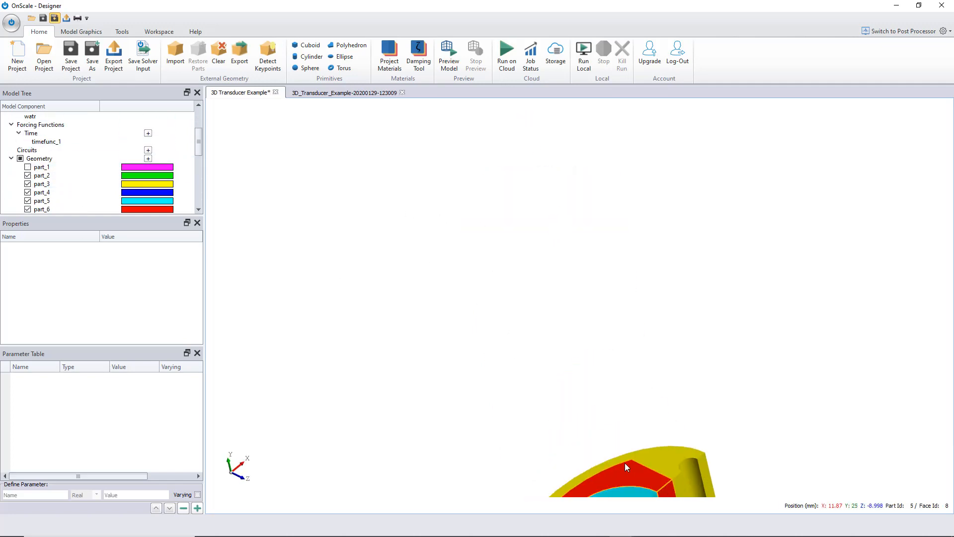
pyautogui.moveTo(623, 427); pyautogui.dragTo(629, 188, button='middle')
pyautogui.scroll(3, 617, 362)
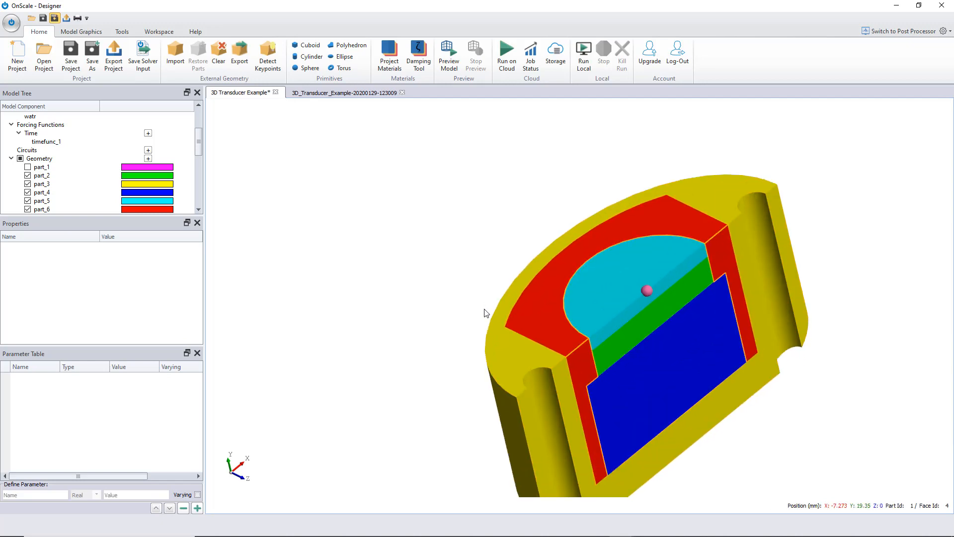
pyautogui.moveTo(486, 314); pyautogui.dragTo(667, 477)
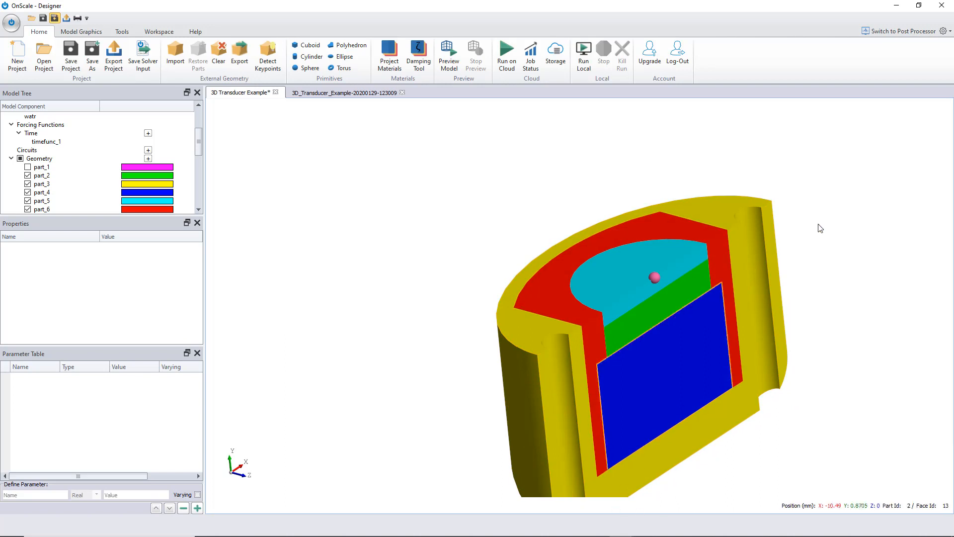
pyautogui.moveTo(821, 228); pyautogui.dragTo(855, 203)
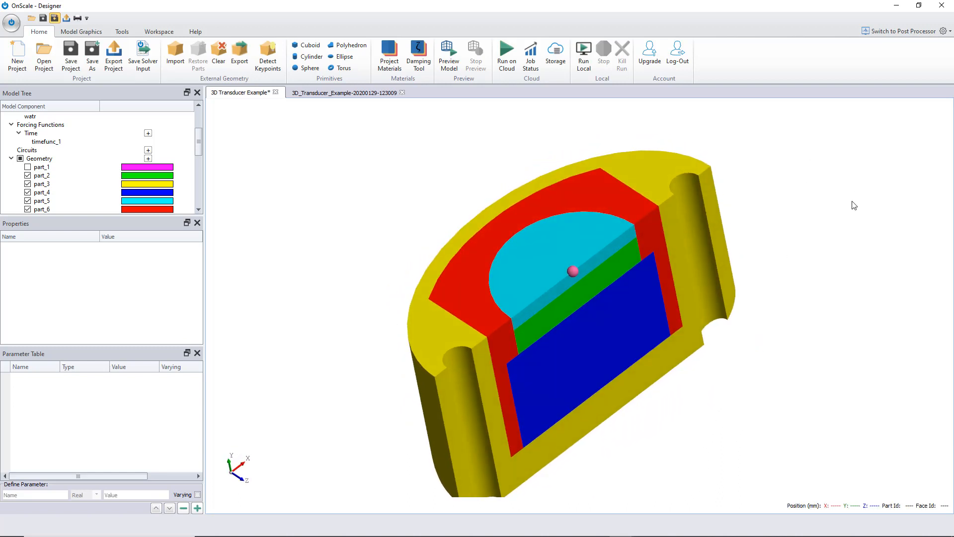